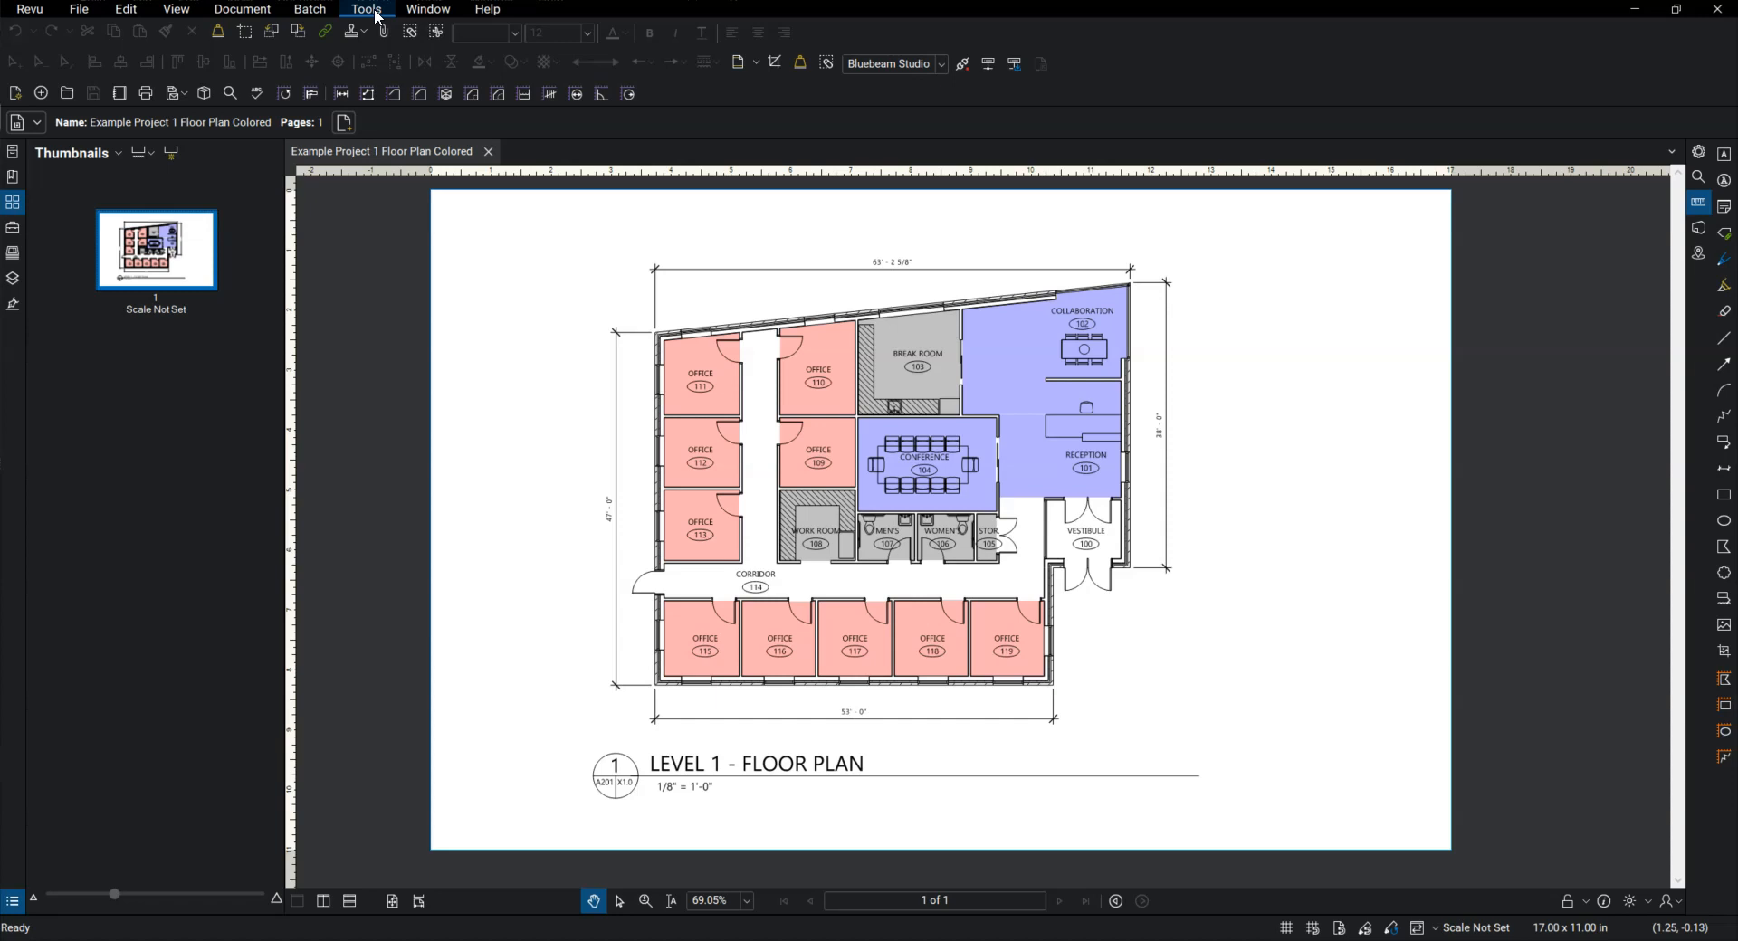
click(375, 12)
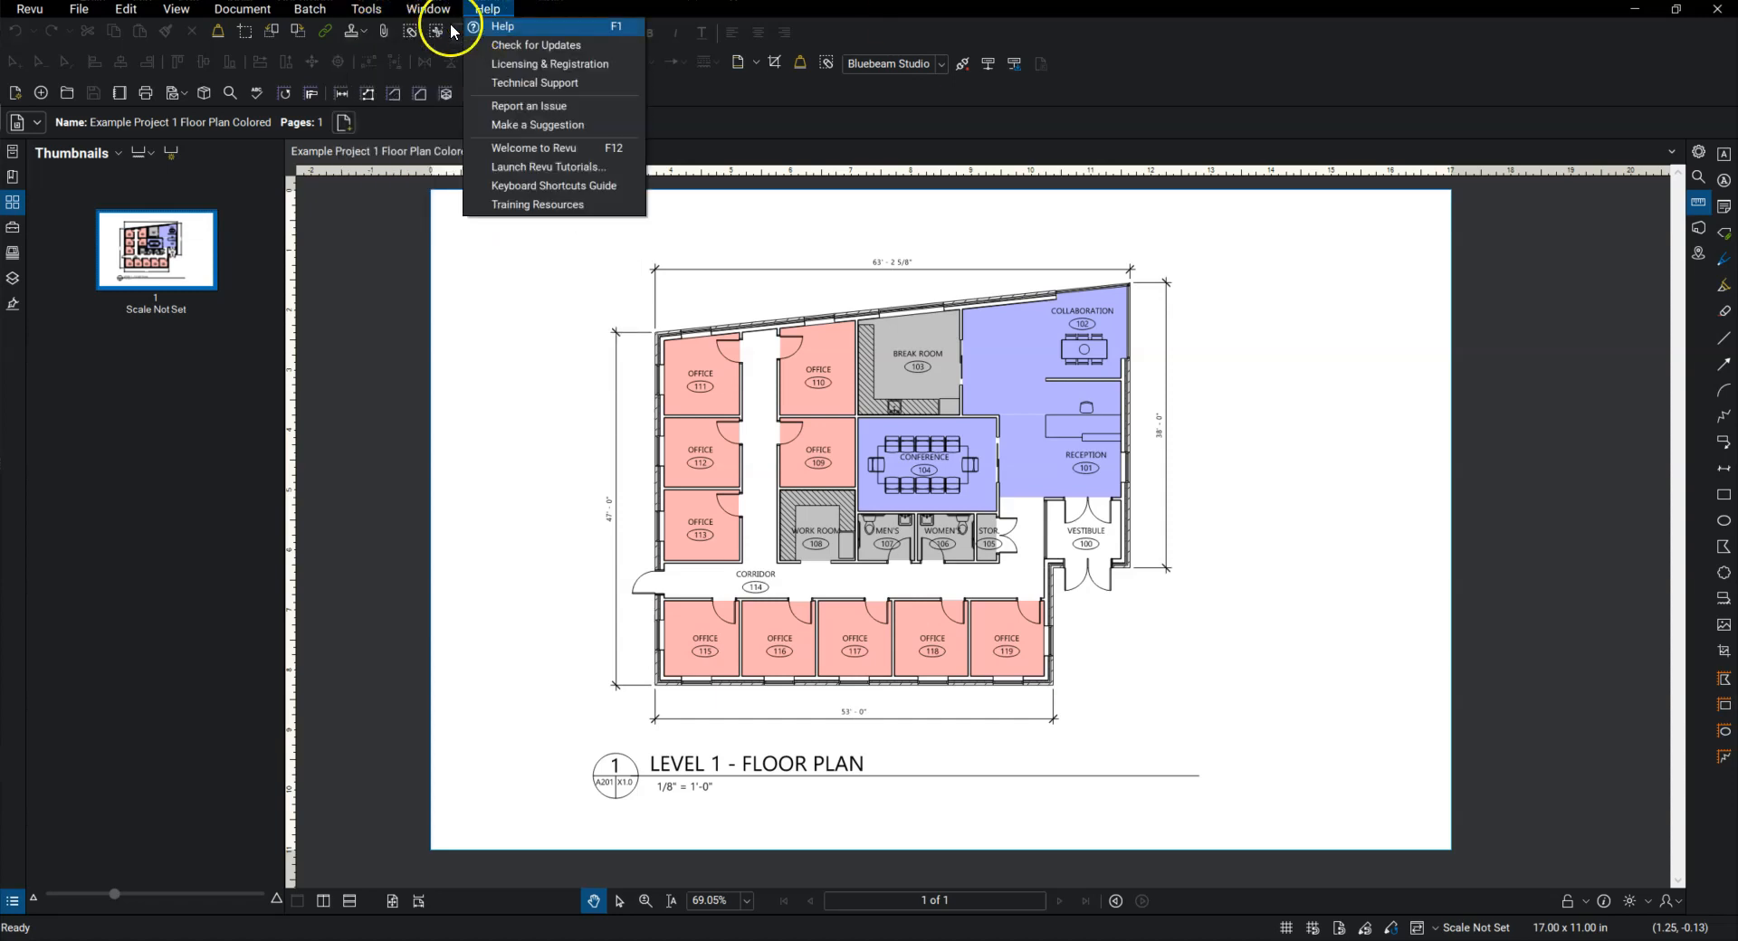
mouse_move(464, 28)
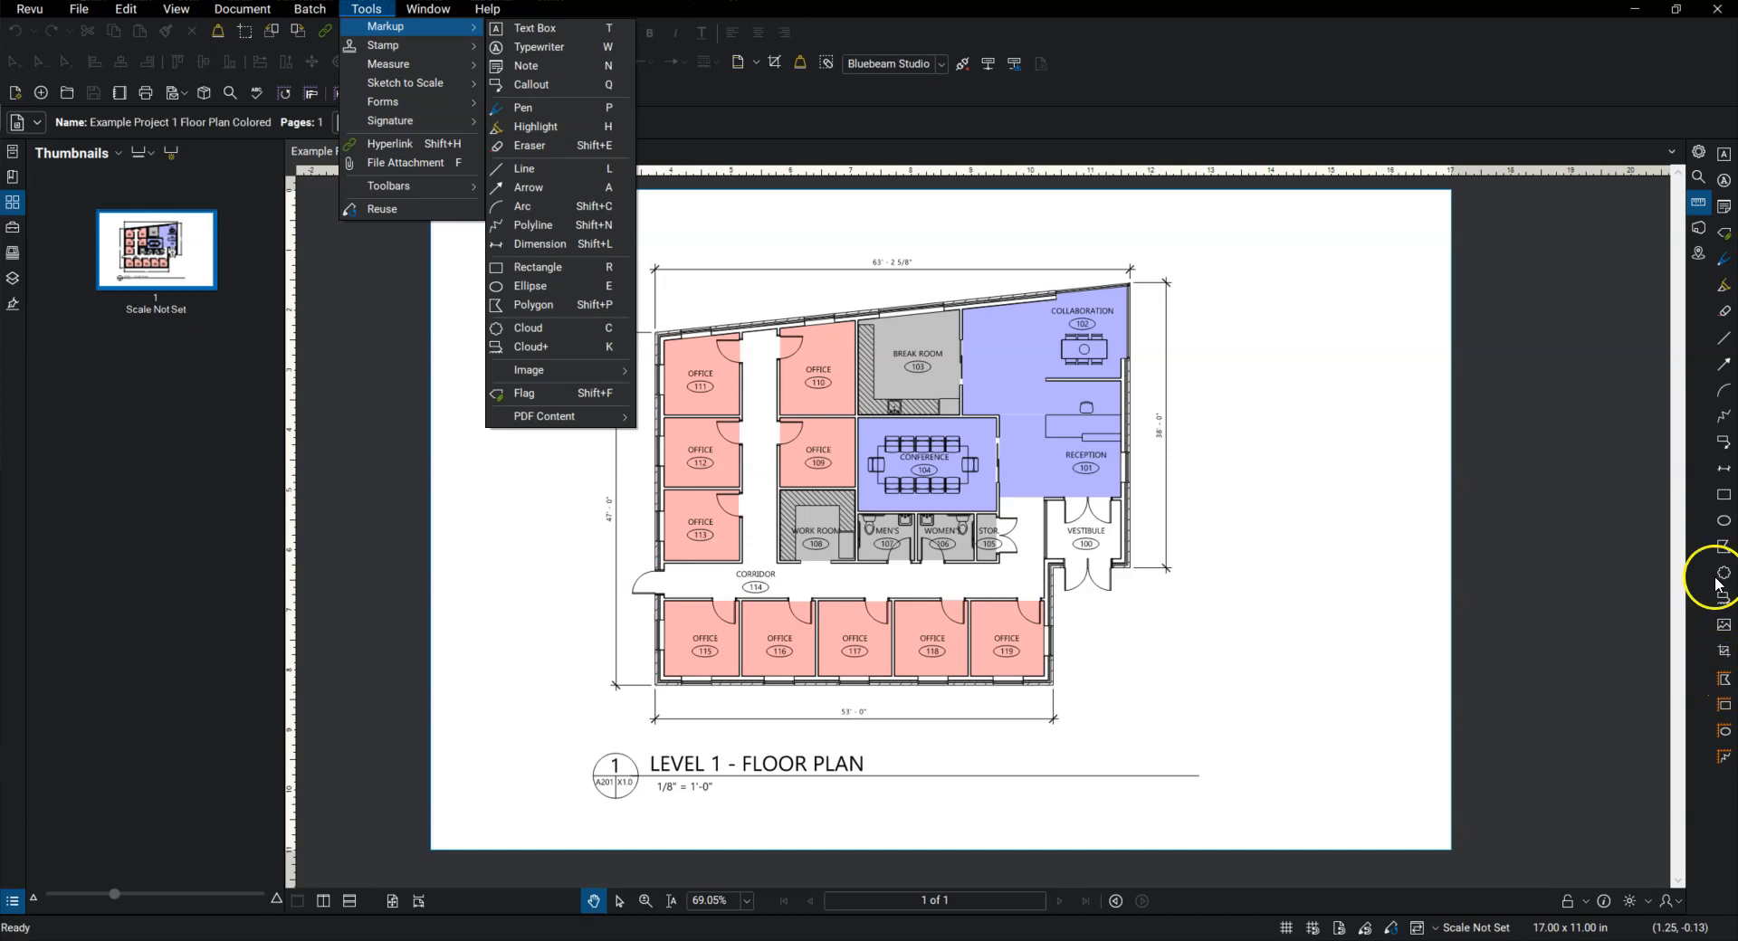
click(1649, 329)
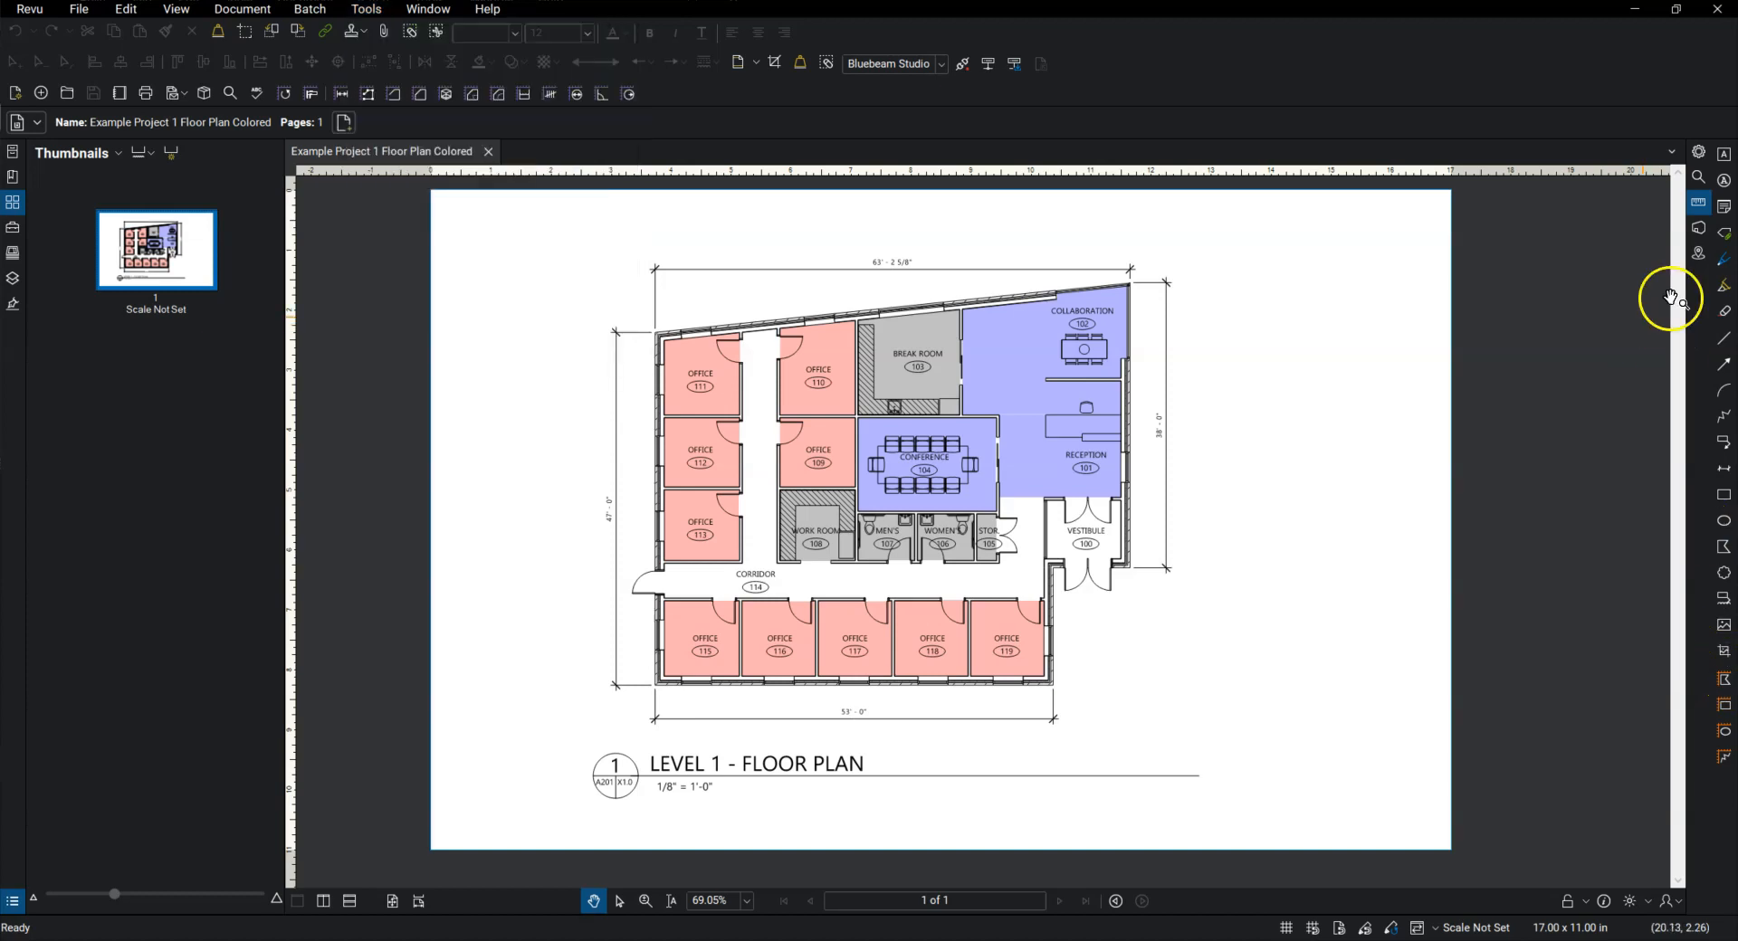
Step: Show the text box properties and place a text box about 3.29 by 2.46 inches with placeholder text beside the floor plan
click(1724, 155)
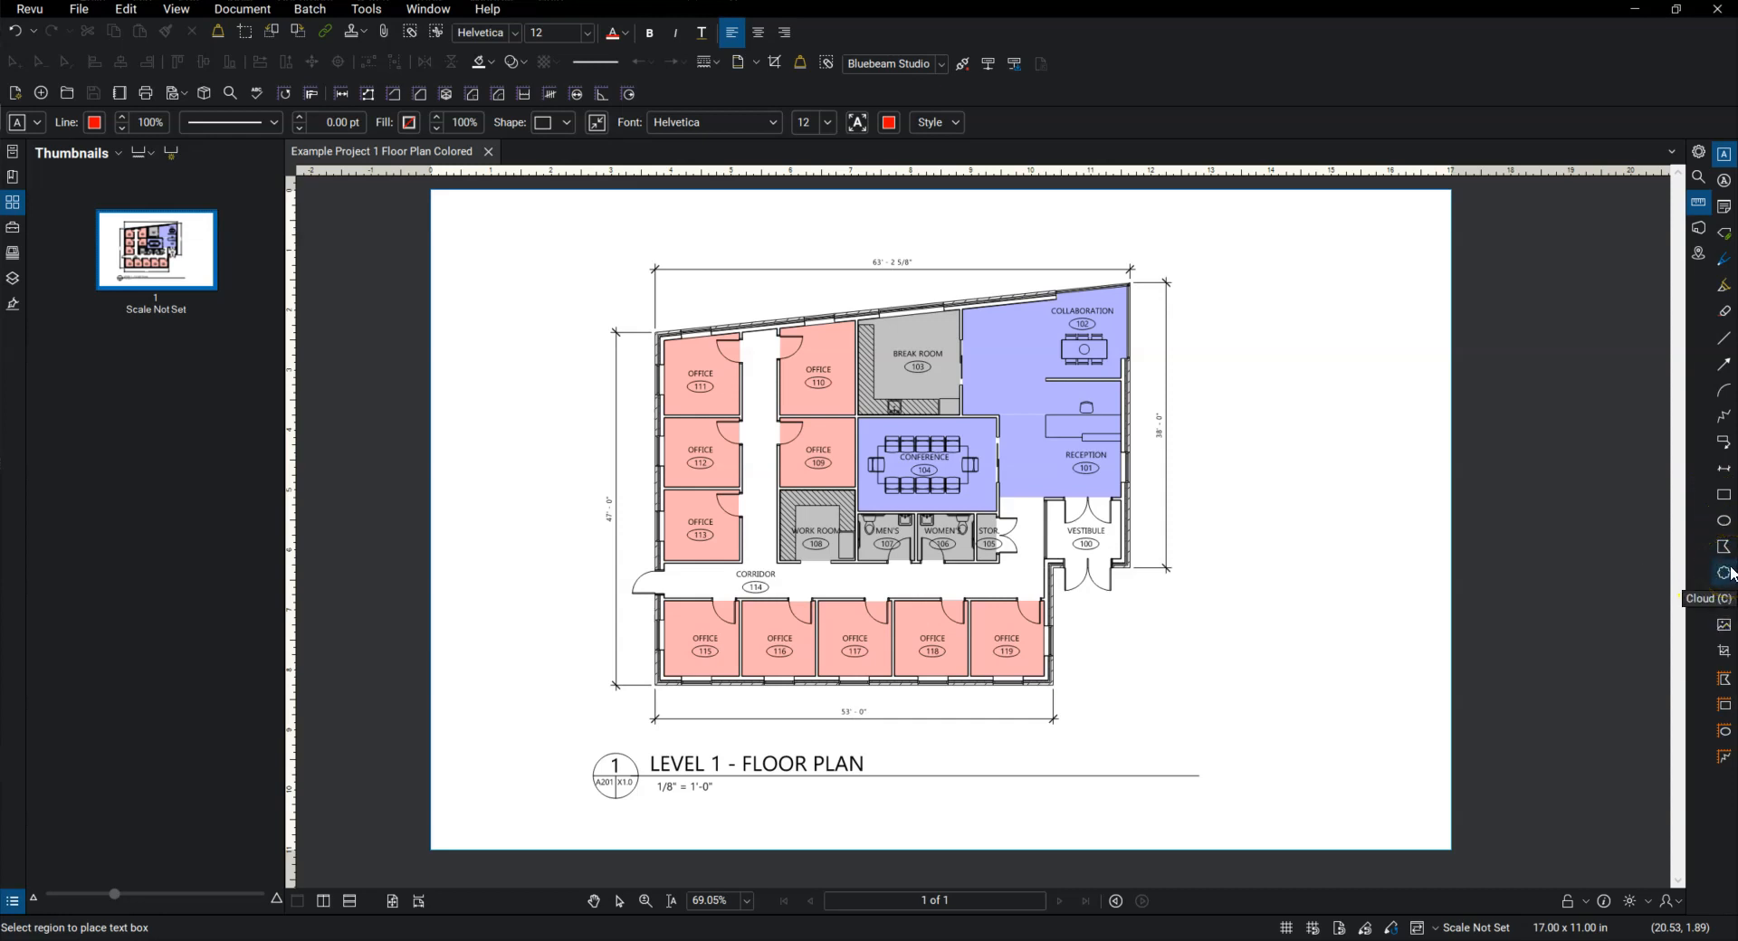
click(1698, 154)
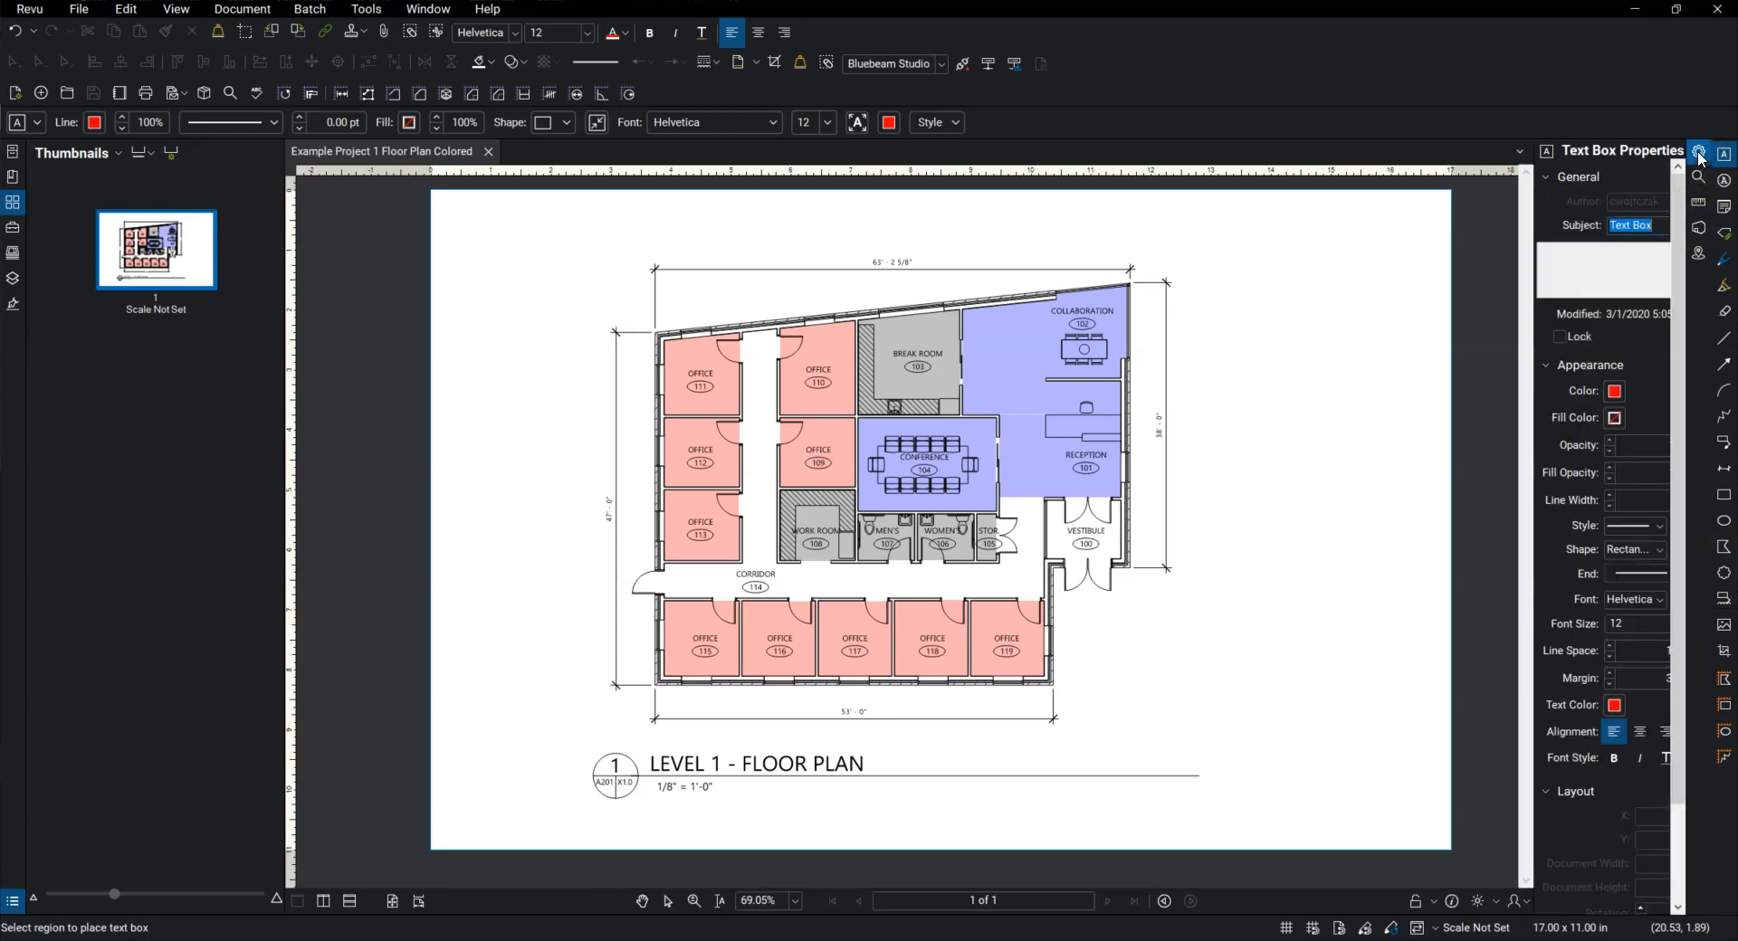
drag(1536, 238, 1441, 244)
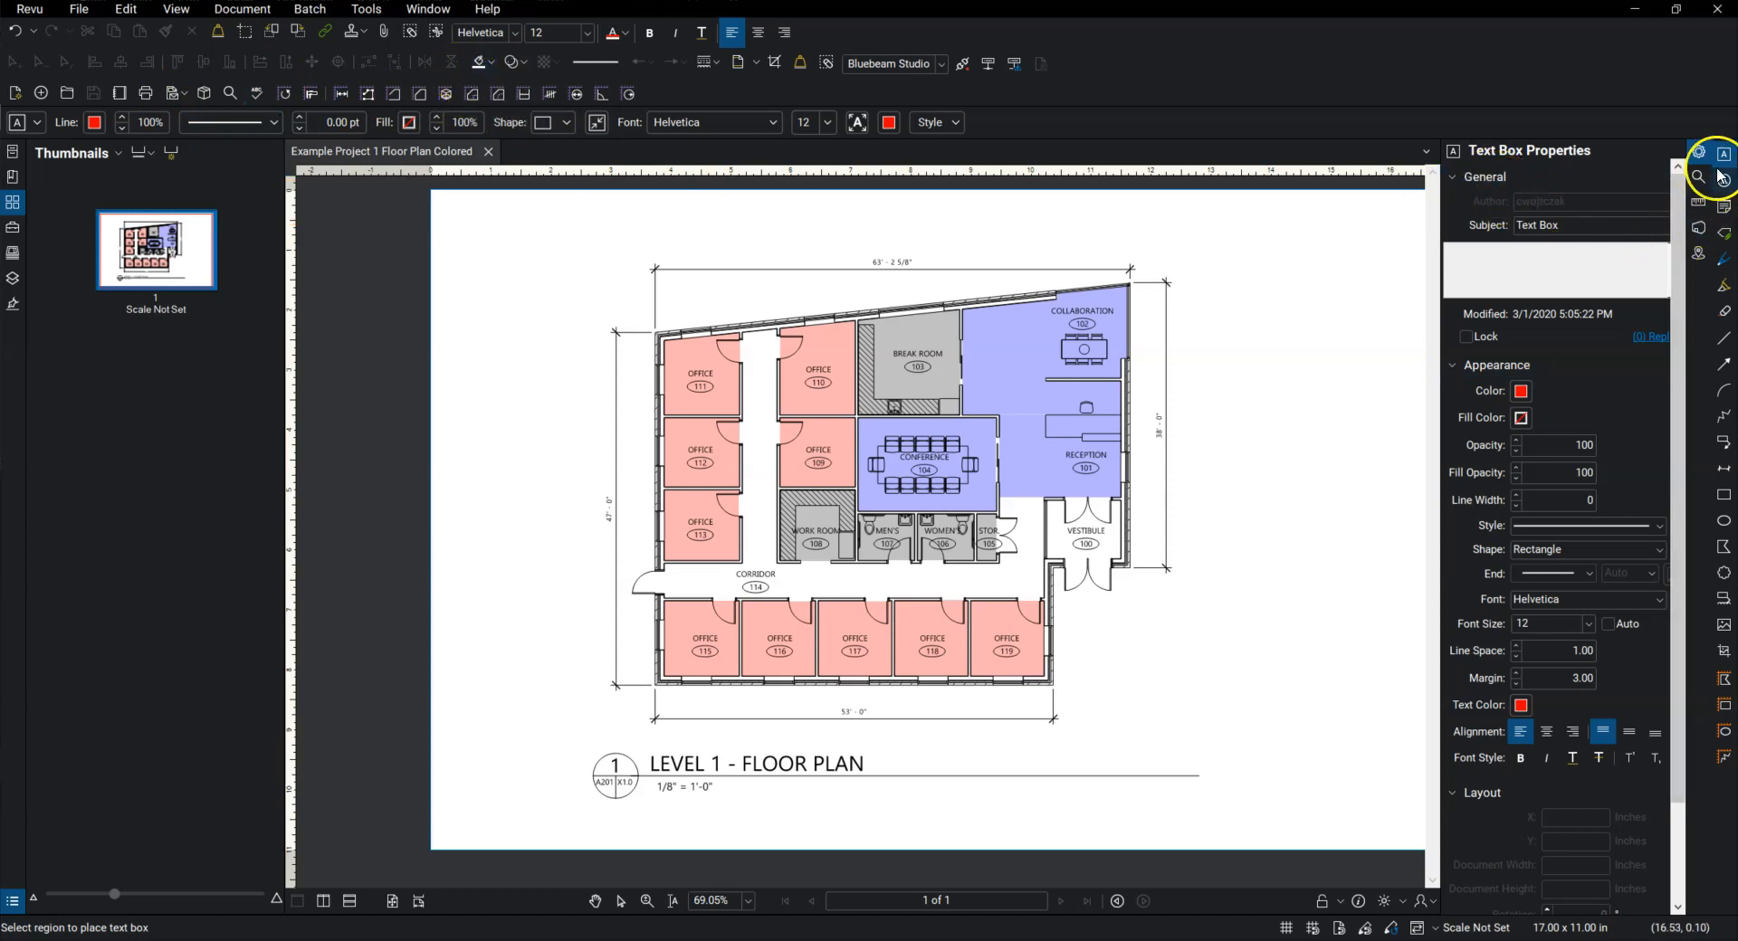
drag(1262, 317, 1130, 479)
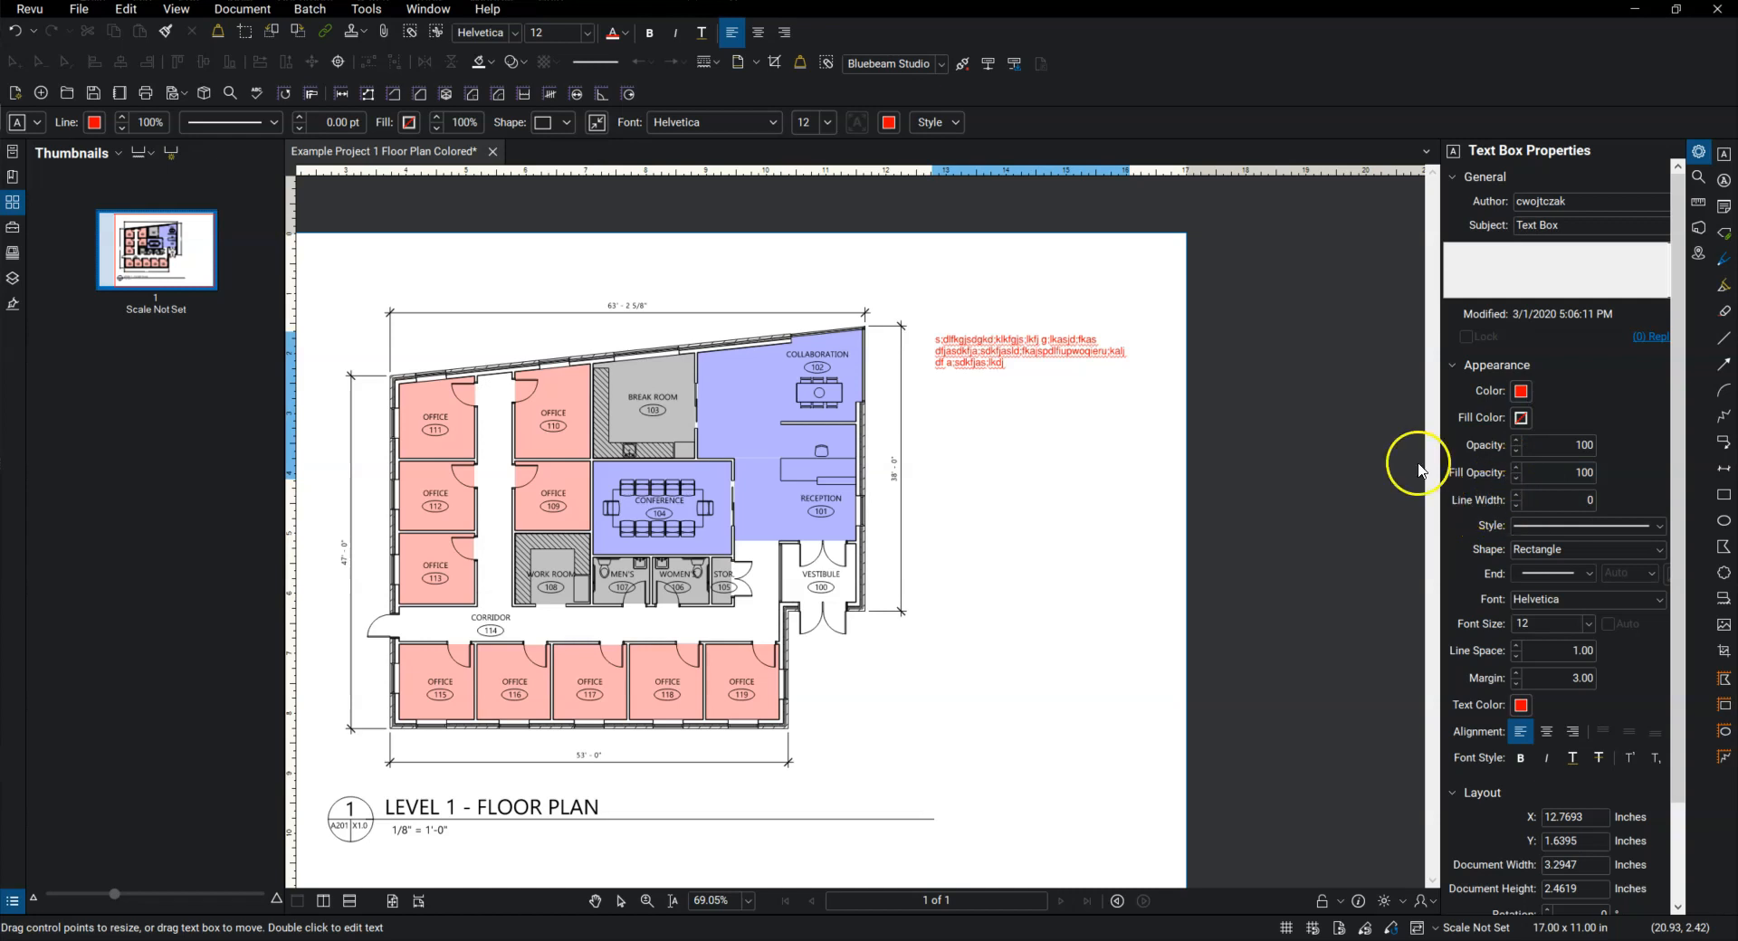
Step: Set the text box's line width to 5.00 and its fill color to yellow
click(1518, 495)
drag(1518, 496, 1518, 496)
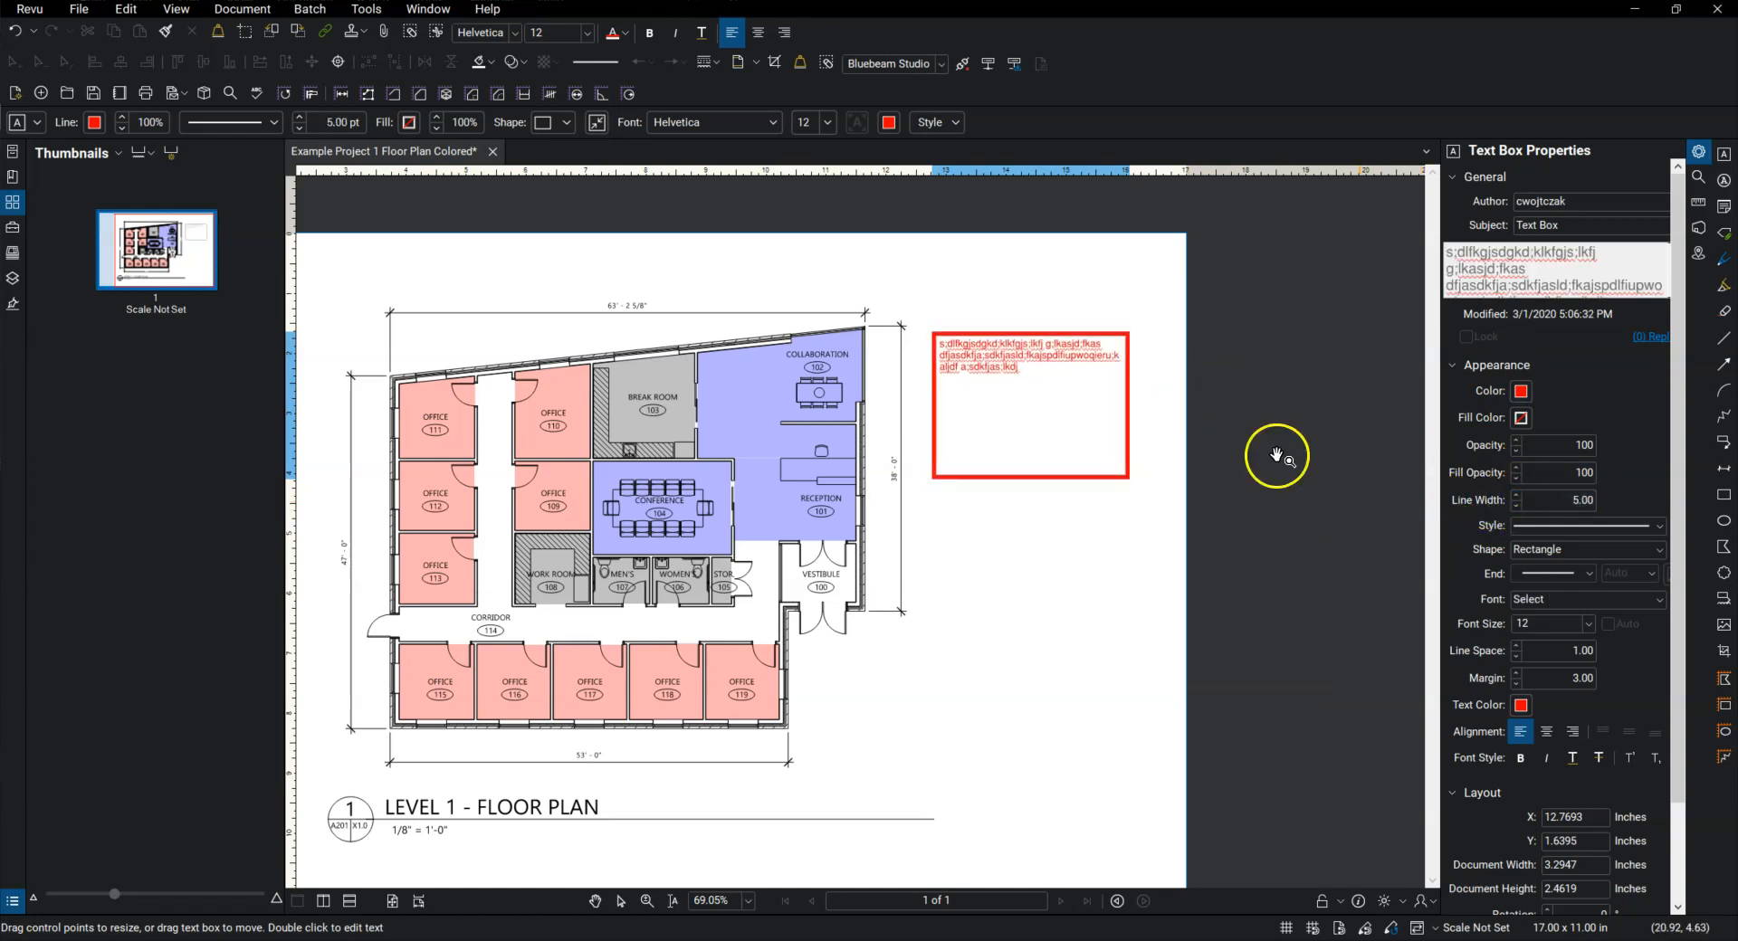
click(1523, 418)
click(1409, 461)
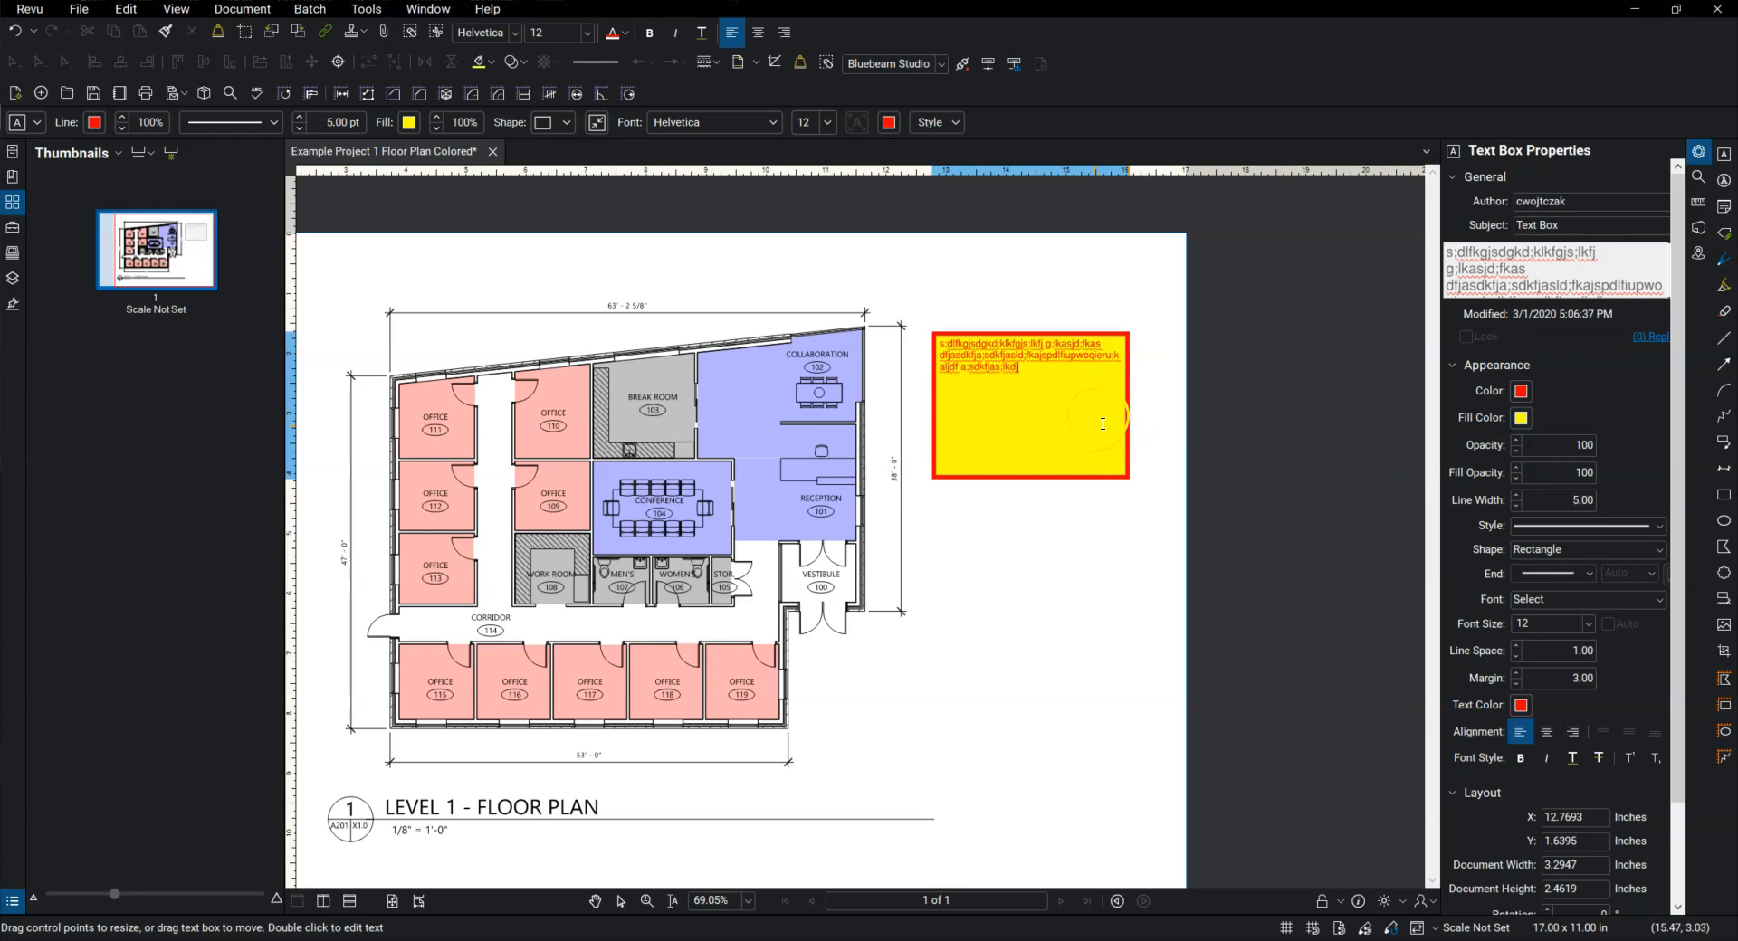
Step: Try lower opacity values on the yellow text box and settle on an opacity of 80
click(1515, 451)
click(1515, 451)
click(1125, 541)
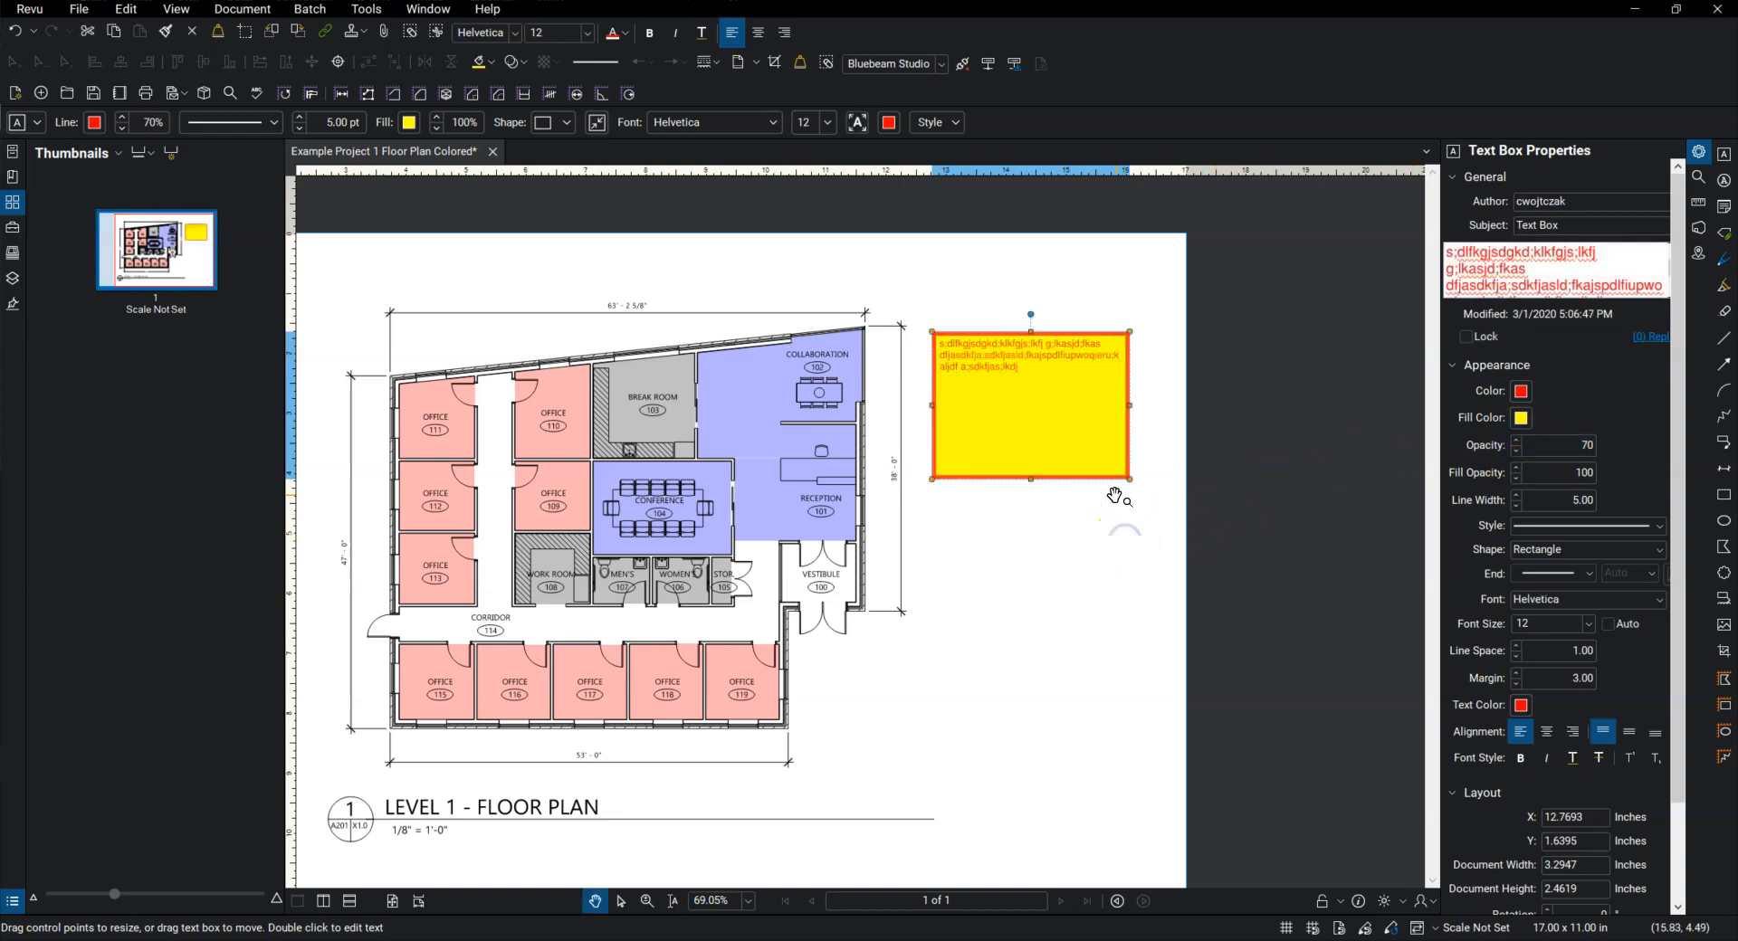
drag(1095, 487, 1094, 476)
click(1093, 445)
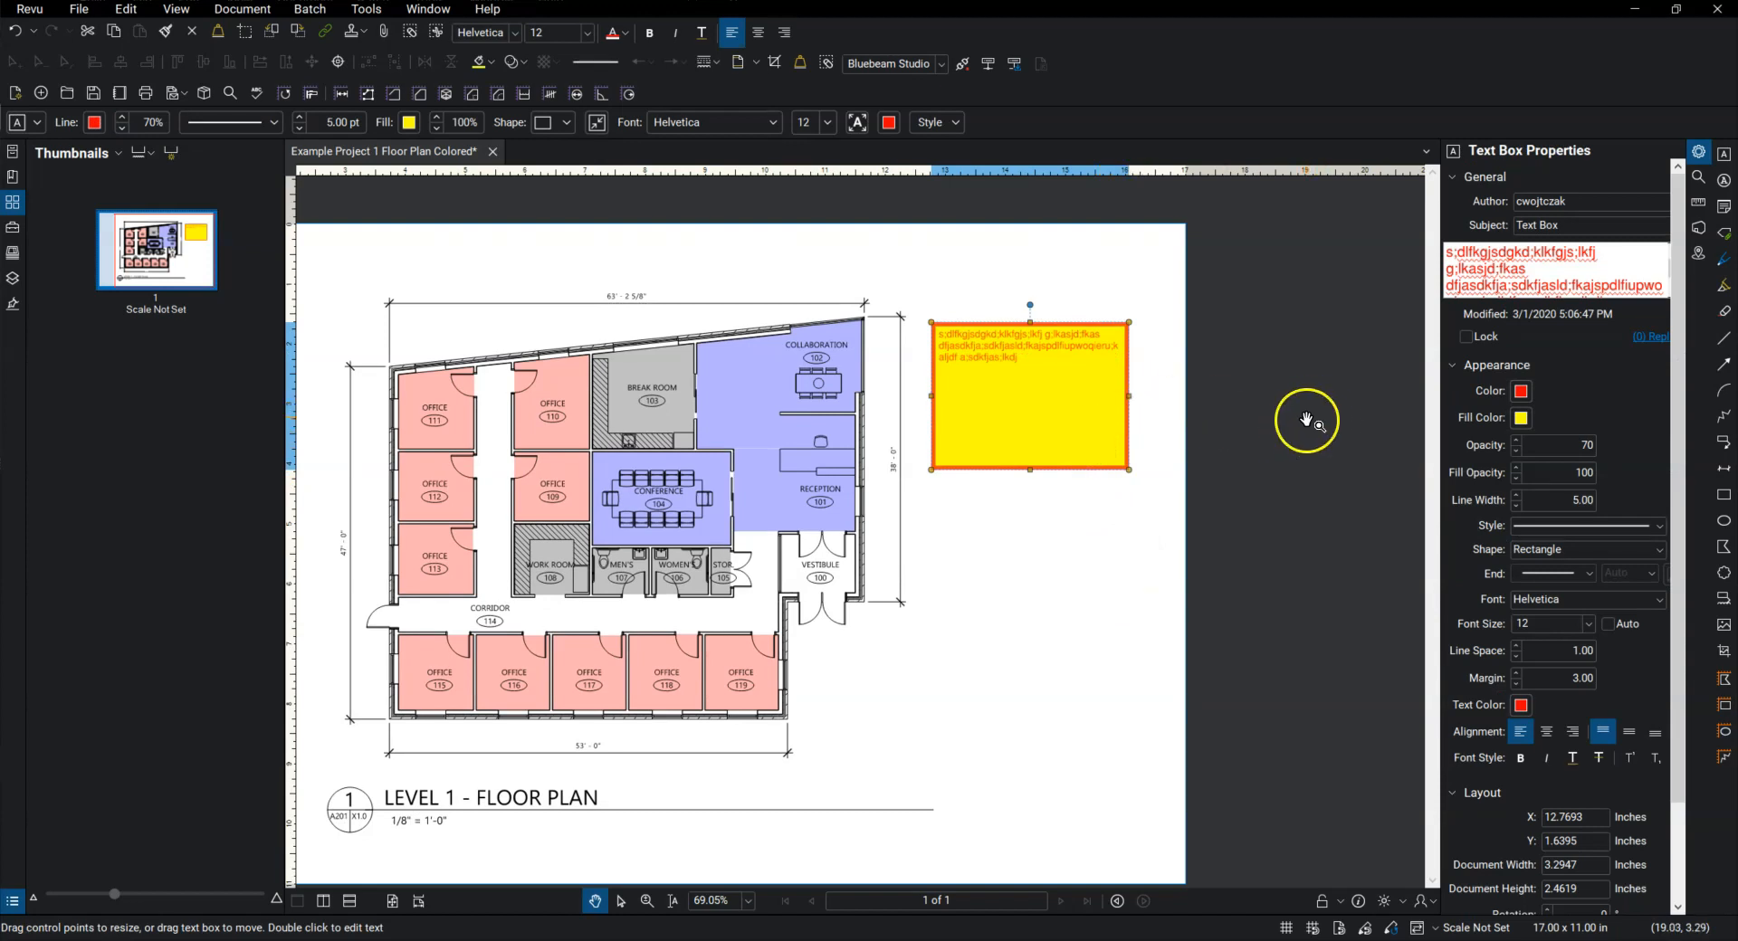
click(1516, 451)
click(1516, 451)
click(1515, 450)
click(1516, 451)
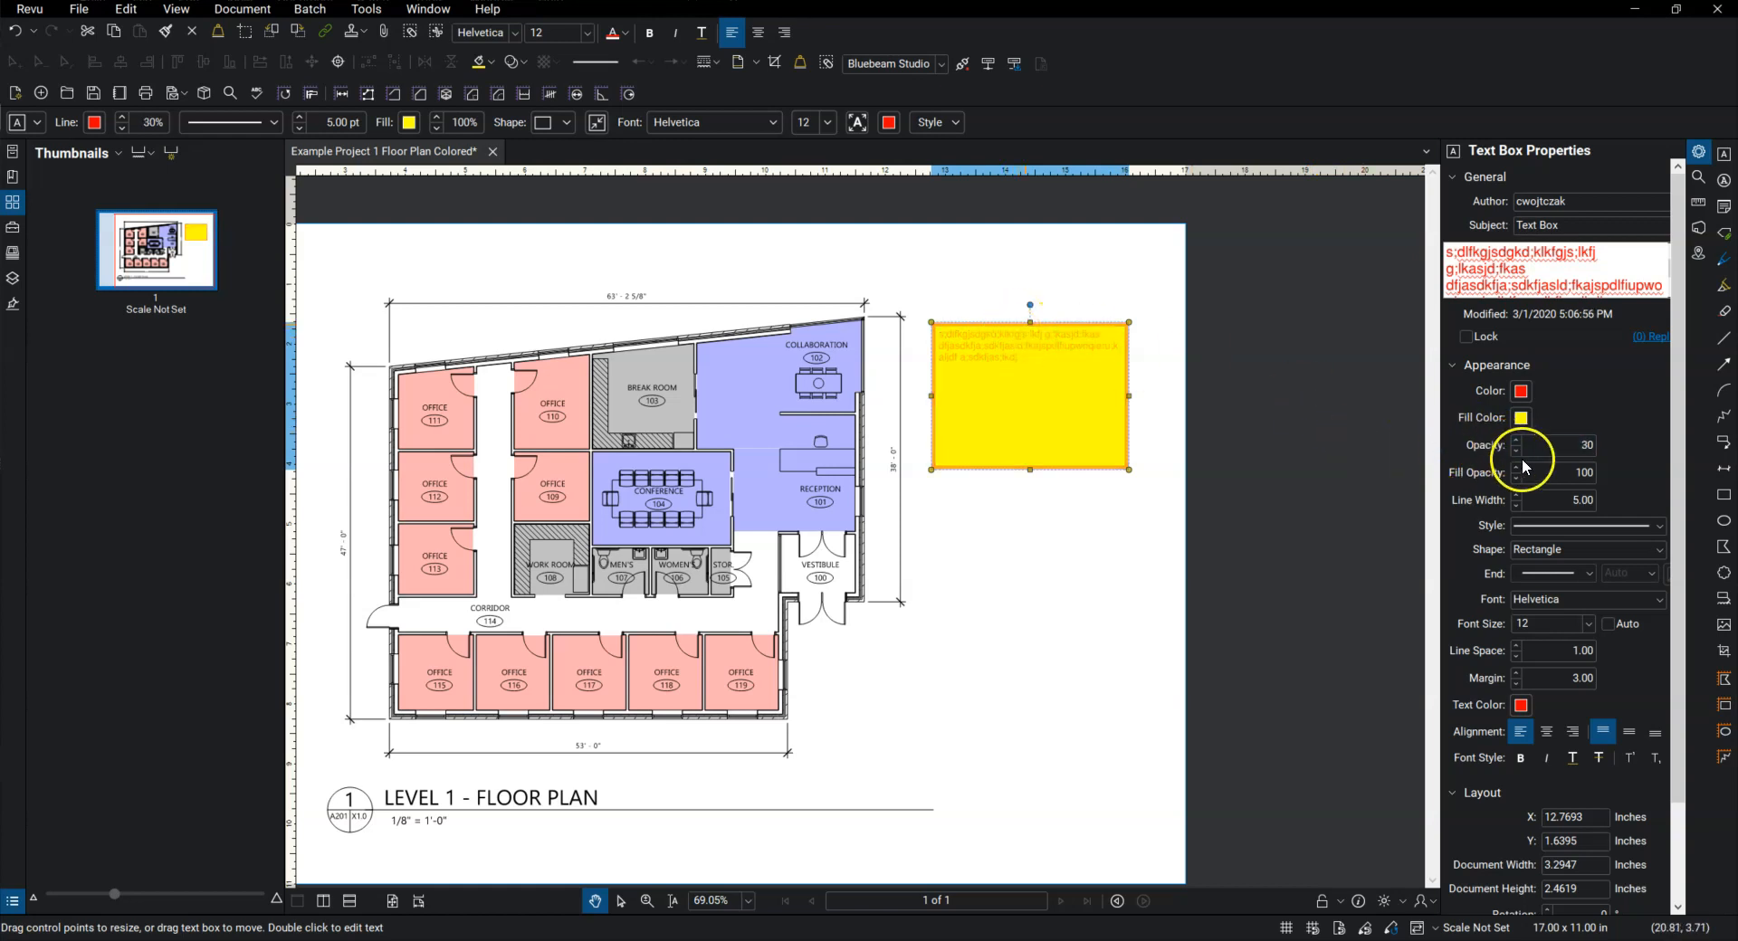
click(1516, 441)
click(1516, 442)
click(1515, 442)
click(1516, 442)
click(1515, 442)
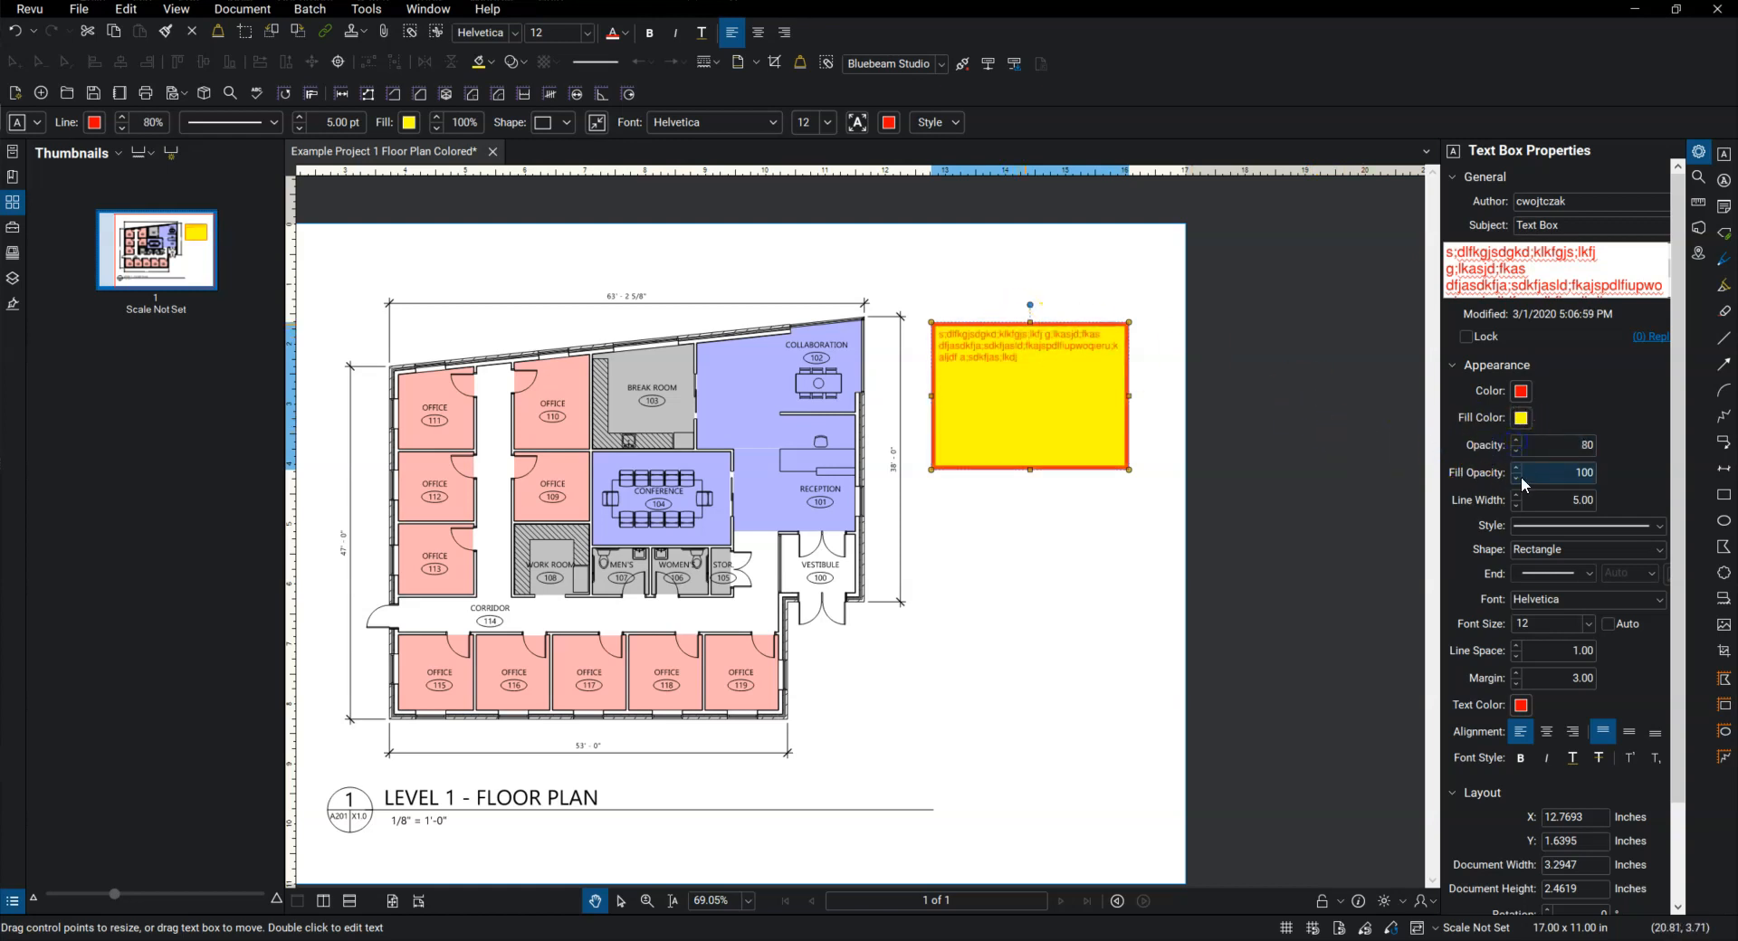
Step: Set the fill opacity of the yellow text box to 50
click(1517, 472)
click(1516, 479)
click(1516, 478)
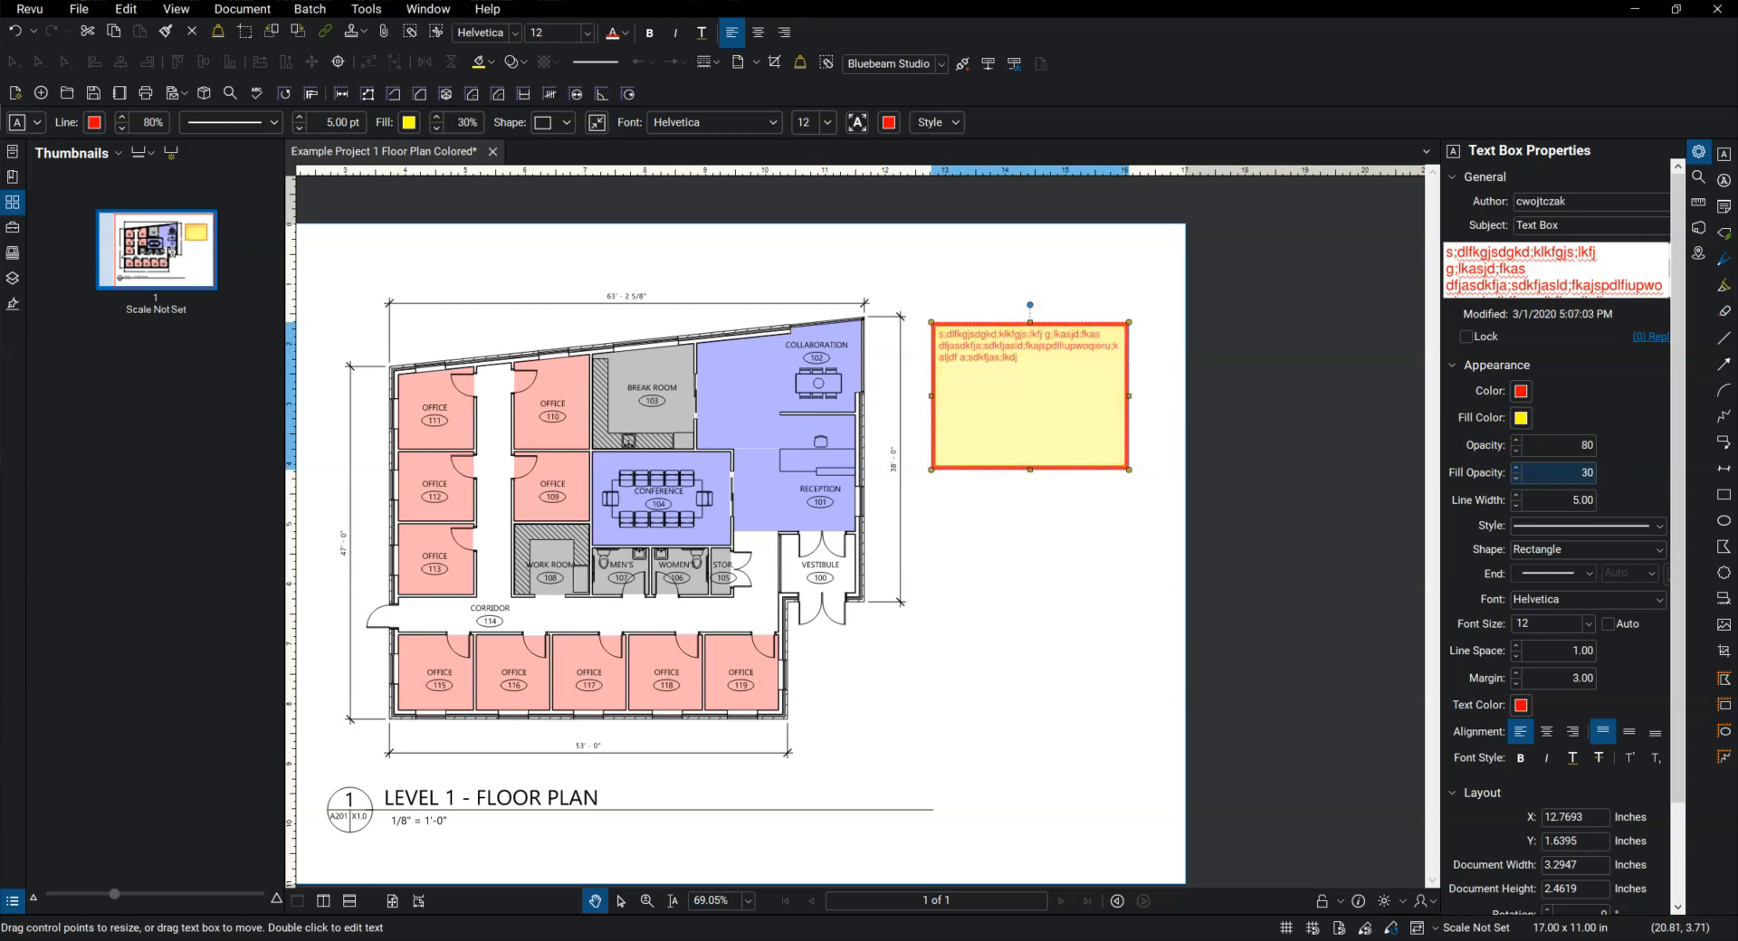
click(1516, 468)
click(1516, 468)
click(1516, 468)
Step: Change the text box's border line style to a dashed pattern
click(1539, 528)
click(1578, 609)
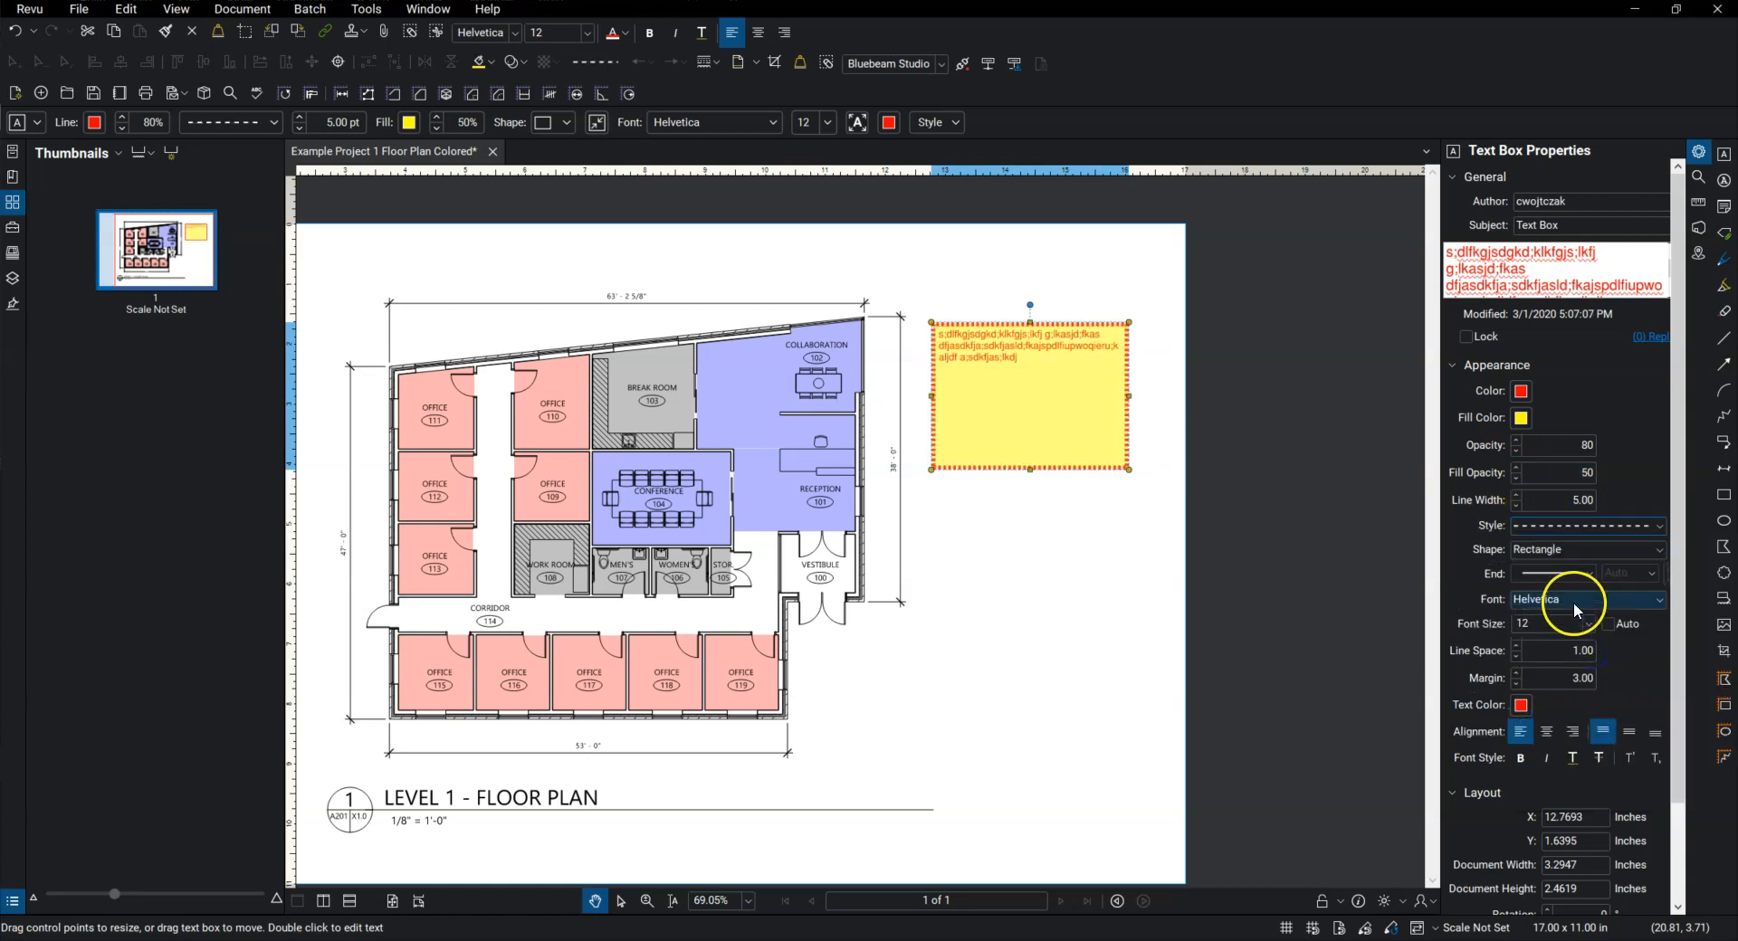
click(1539, 528)
click(1535, 567)
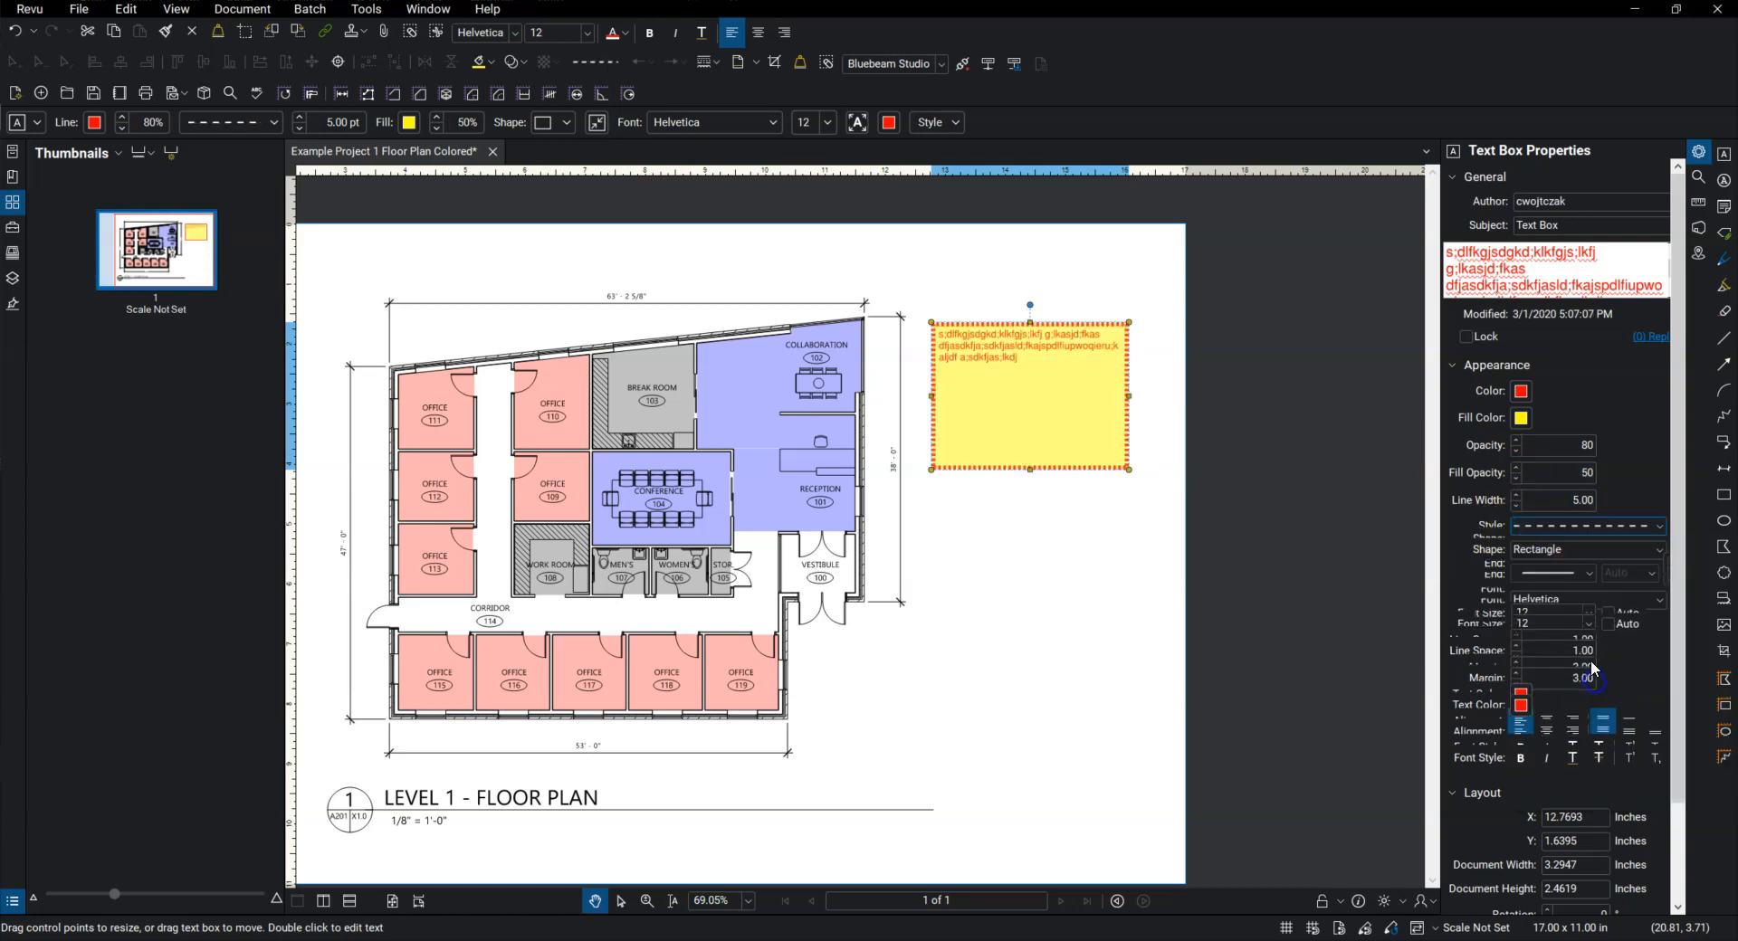
Step: Try the Circle and Triangle shapes on the text box and return it to Rectangle
click(1541, 550)
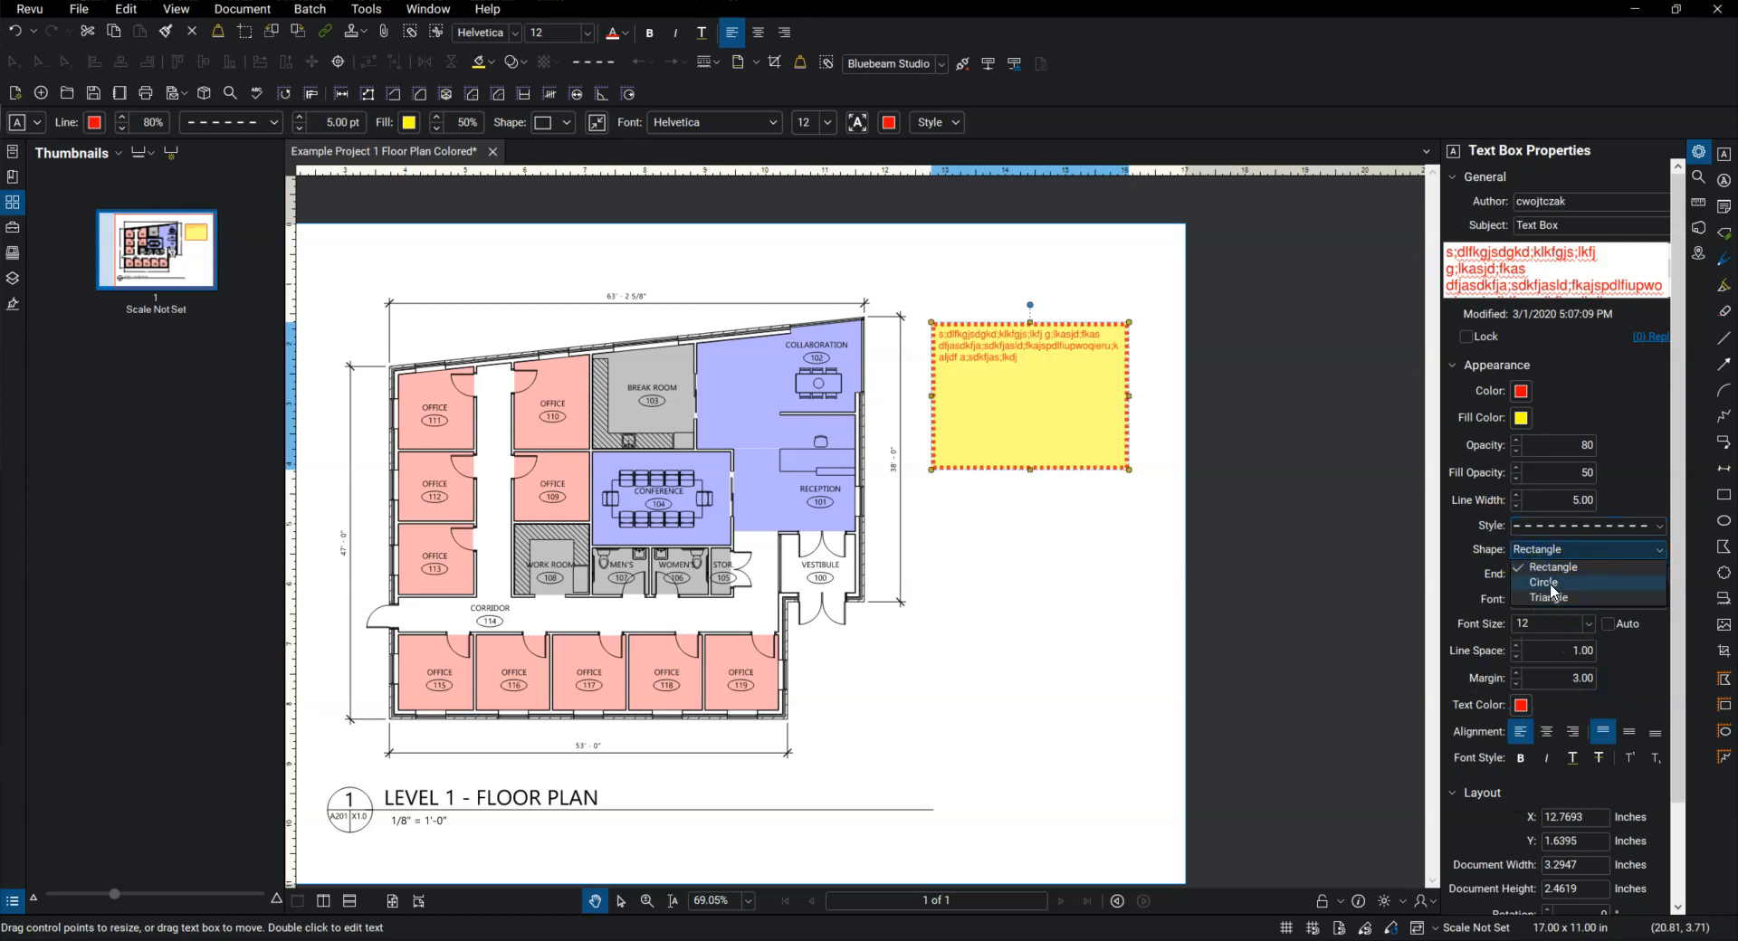
click(1549, 583)
click(1552, 550)
click(1552, 598)
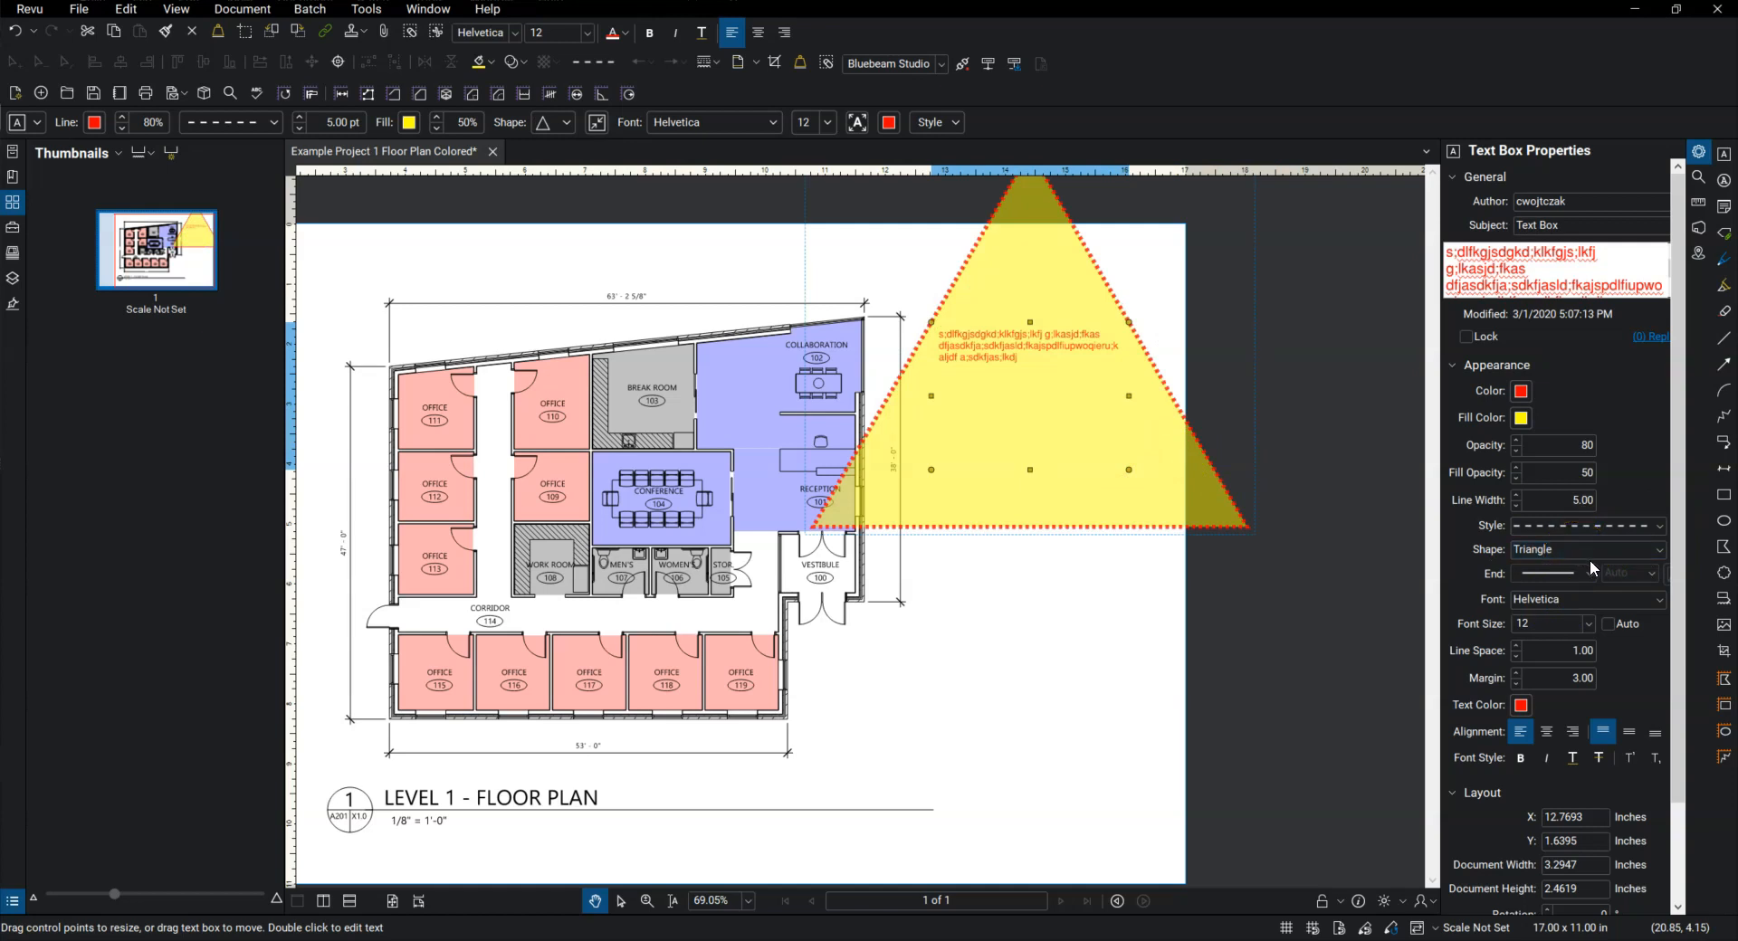
click(1582, 551)
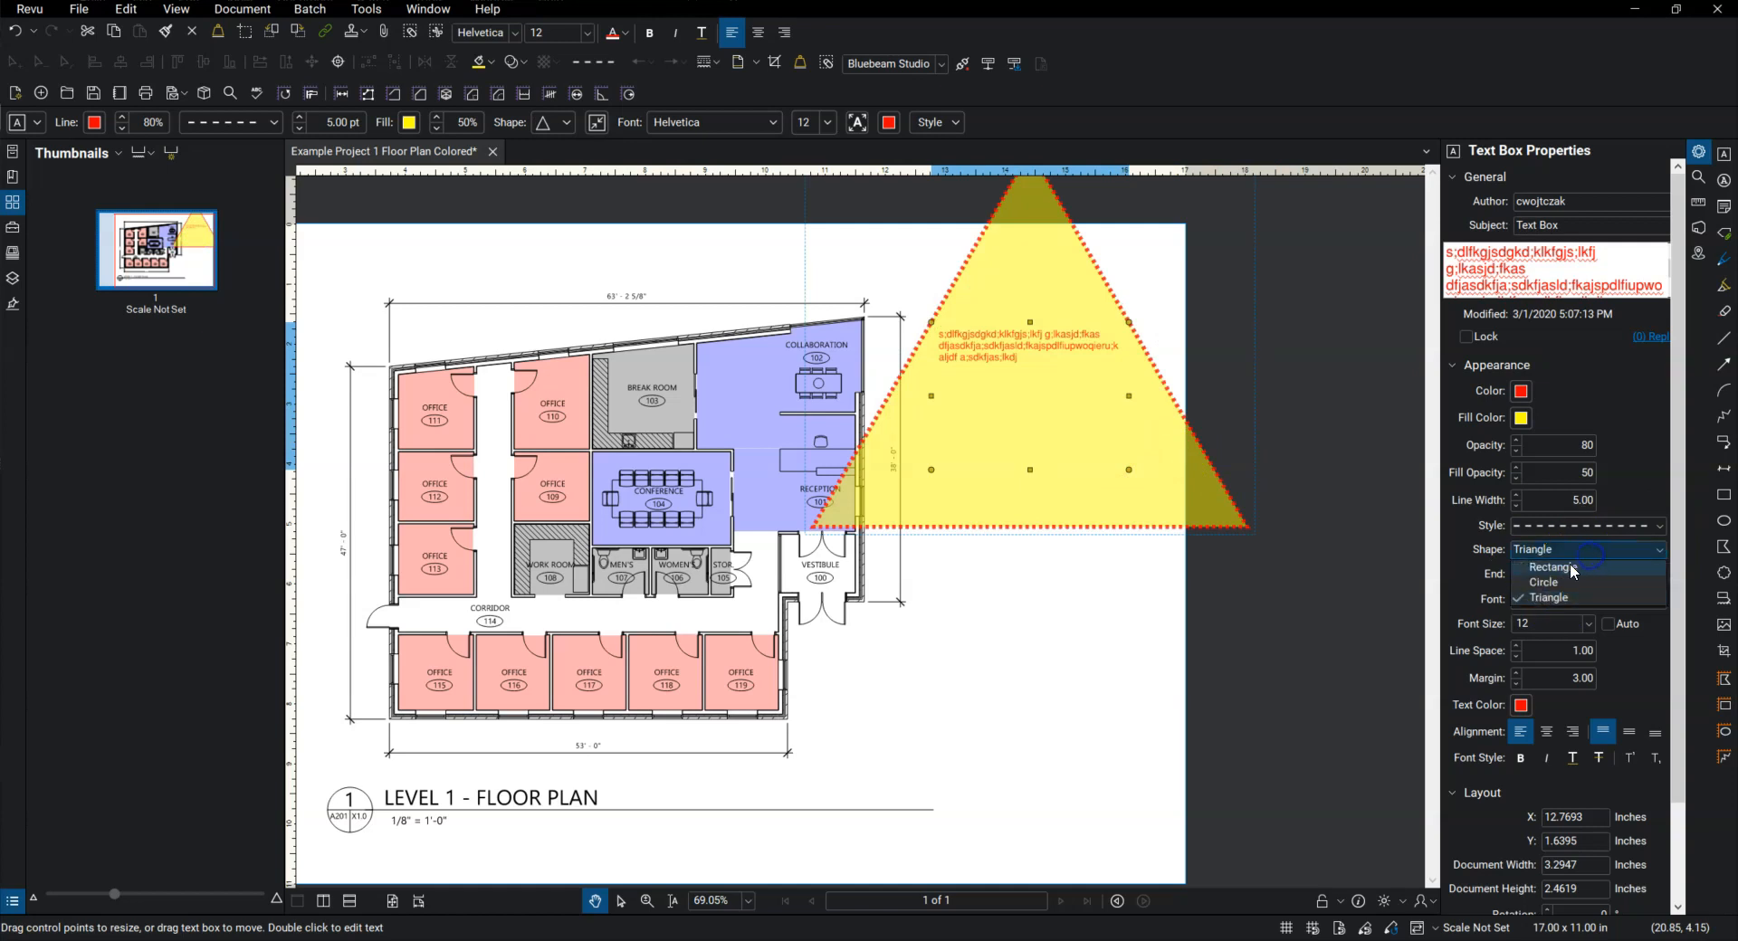
click(1560, 574)
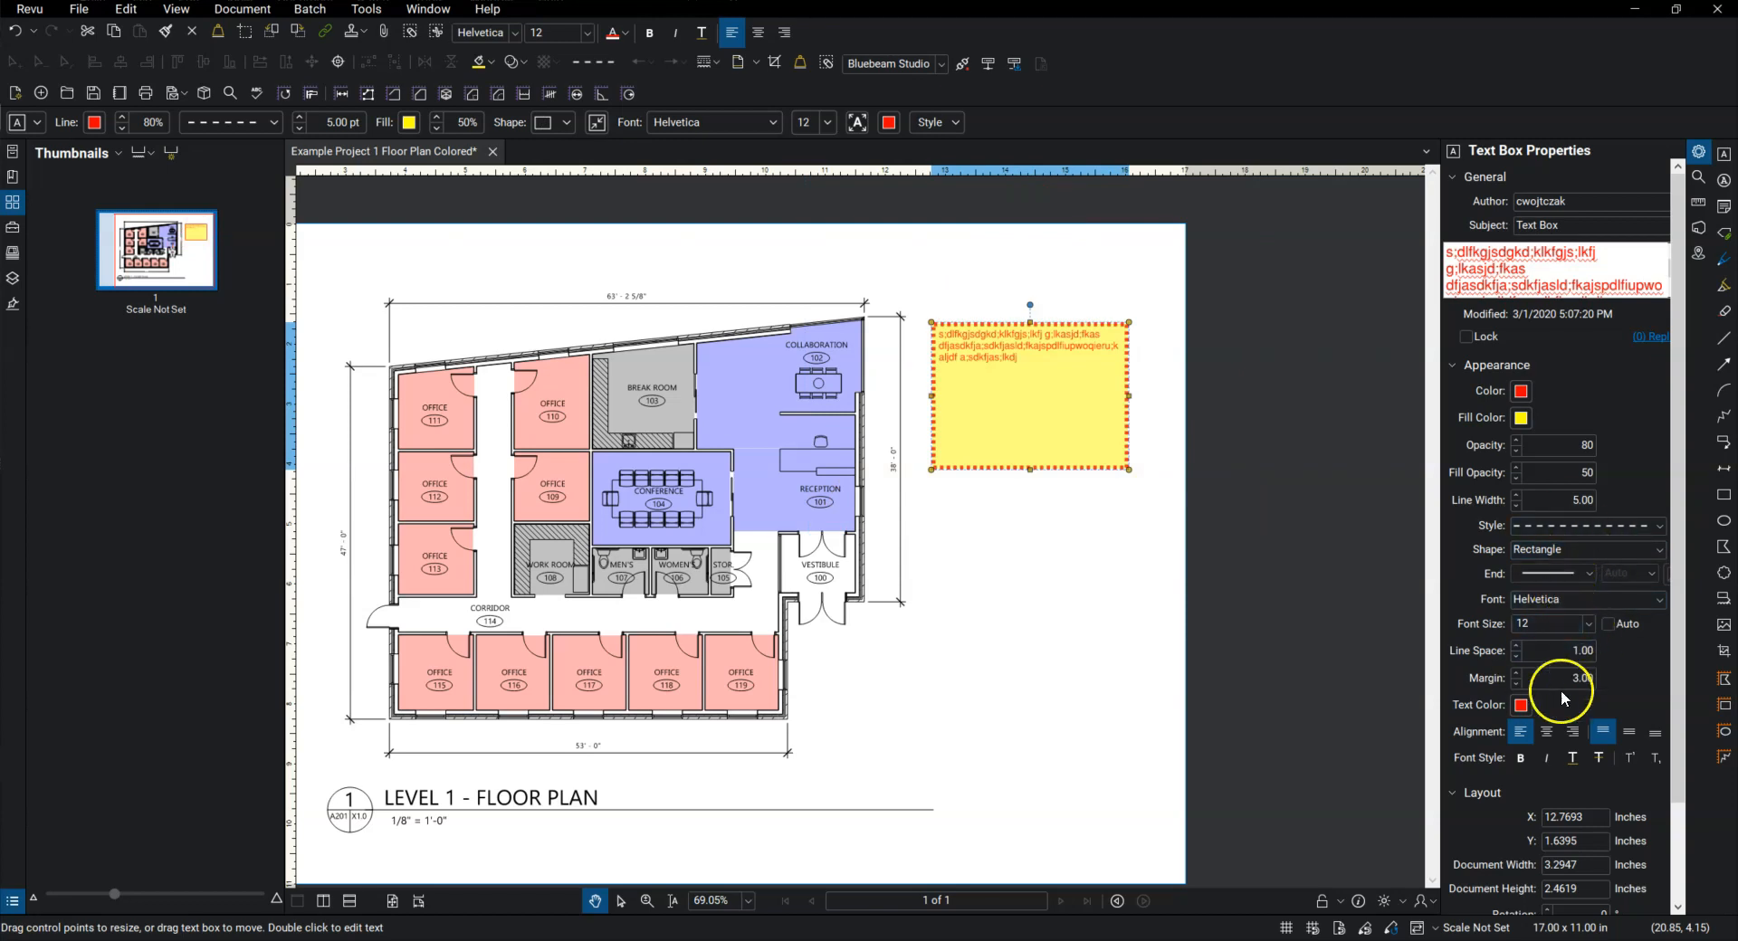
Step: Try the alignment options on the text box's text, ending with left horizontal and middle vertical alignment
scroll(1557, 659, down, 3)
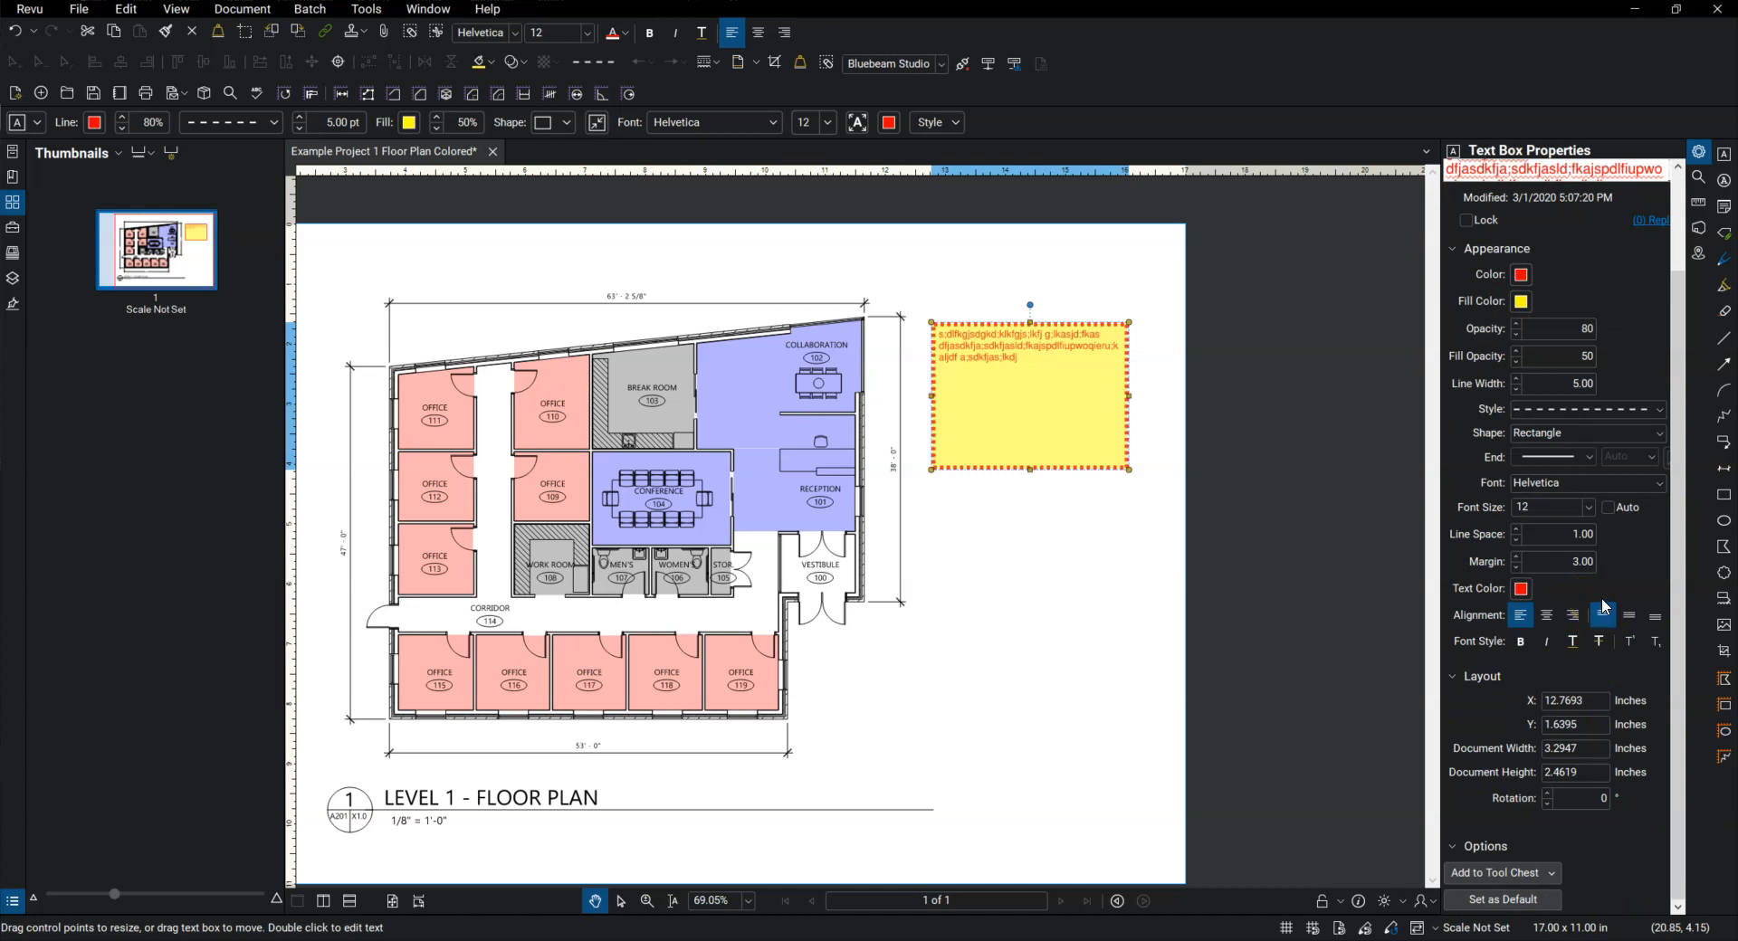
click(1546, 614)
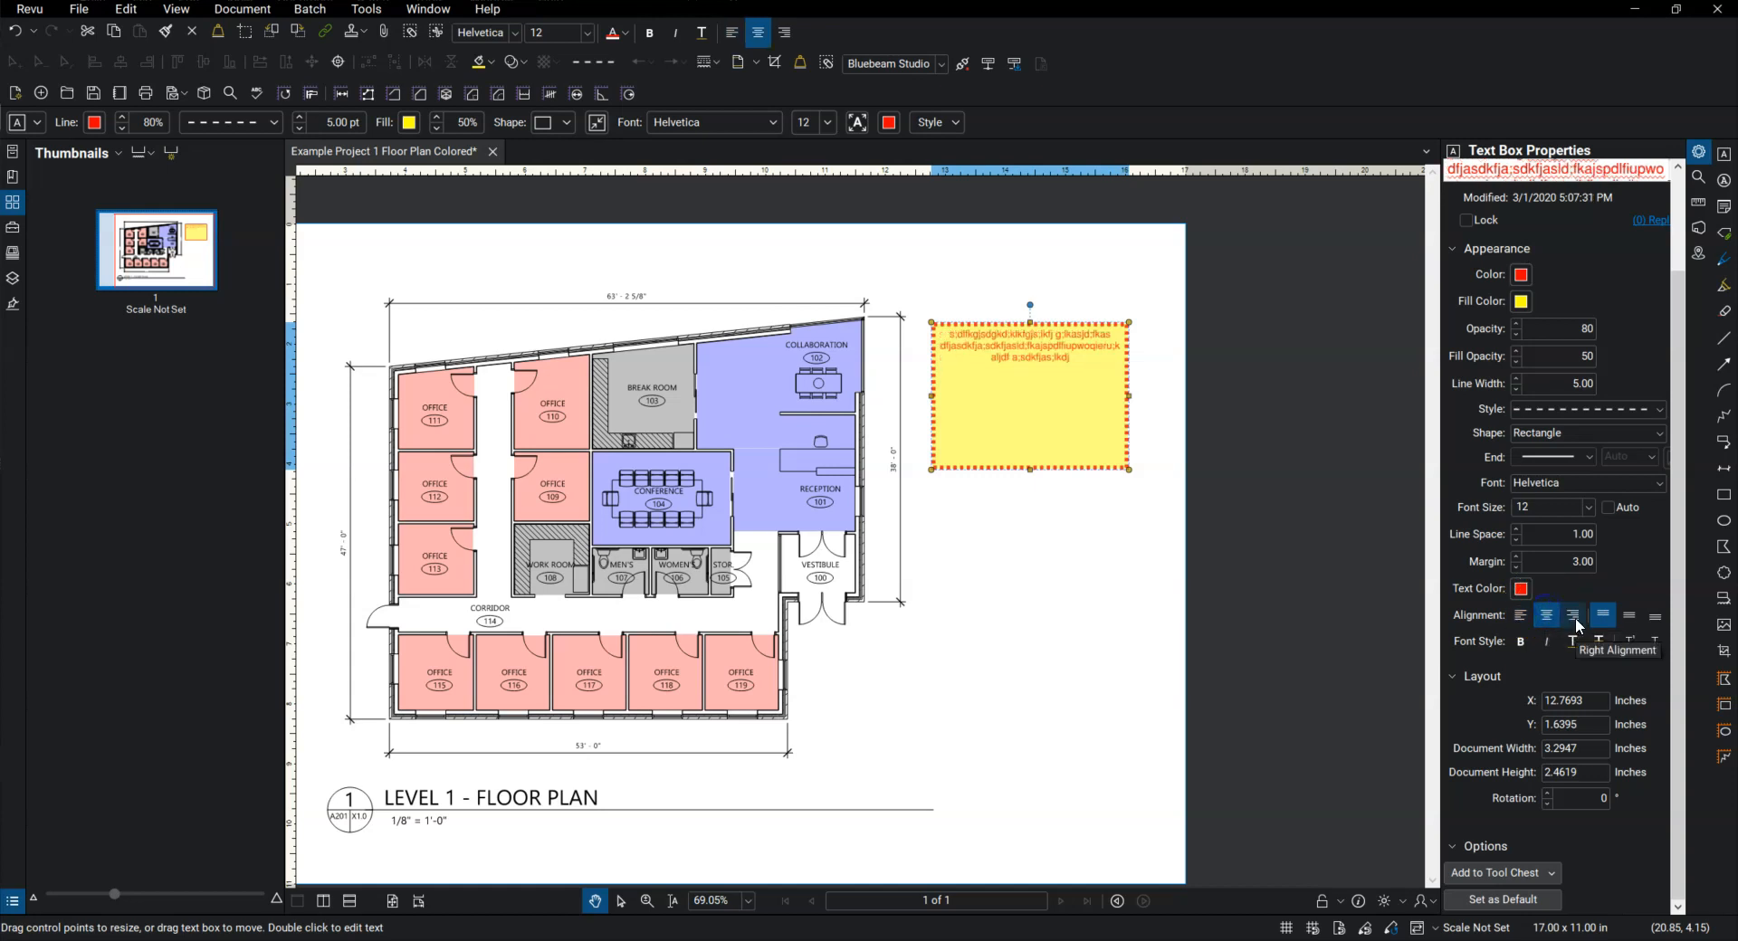
click(1575, 616)
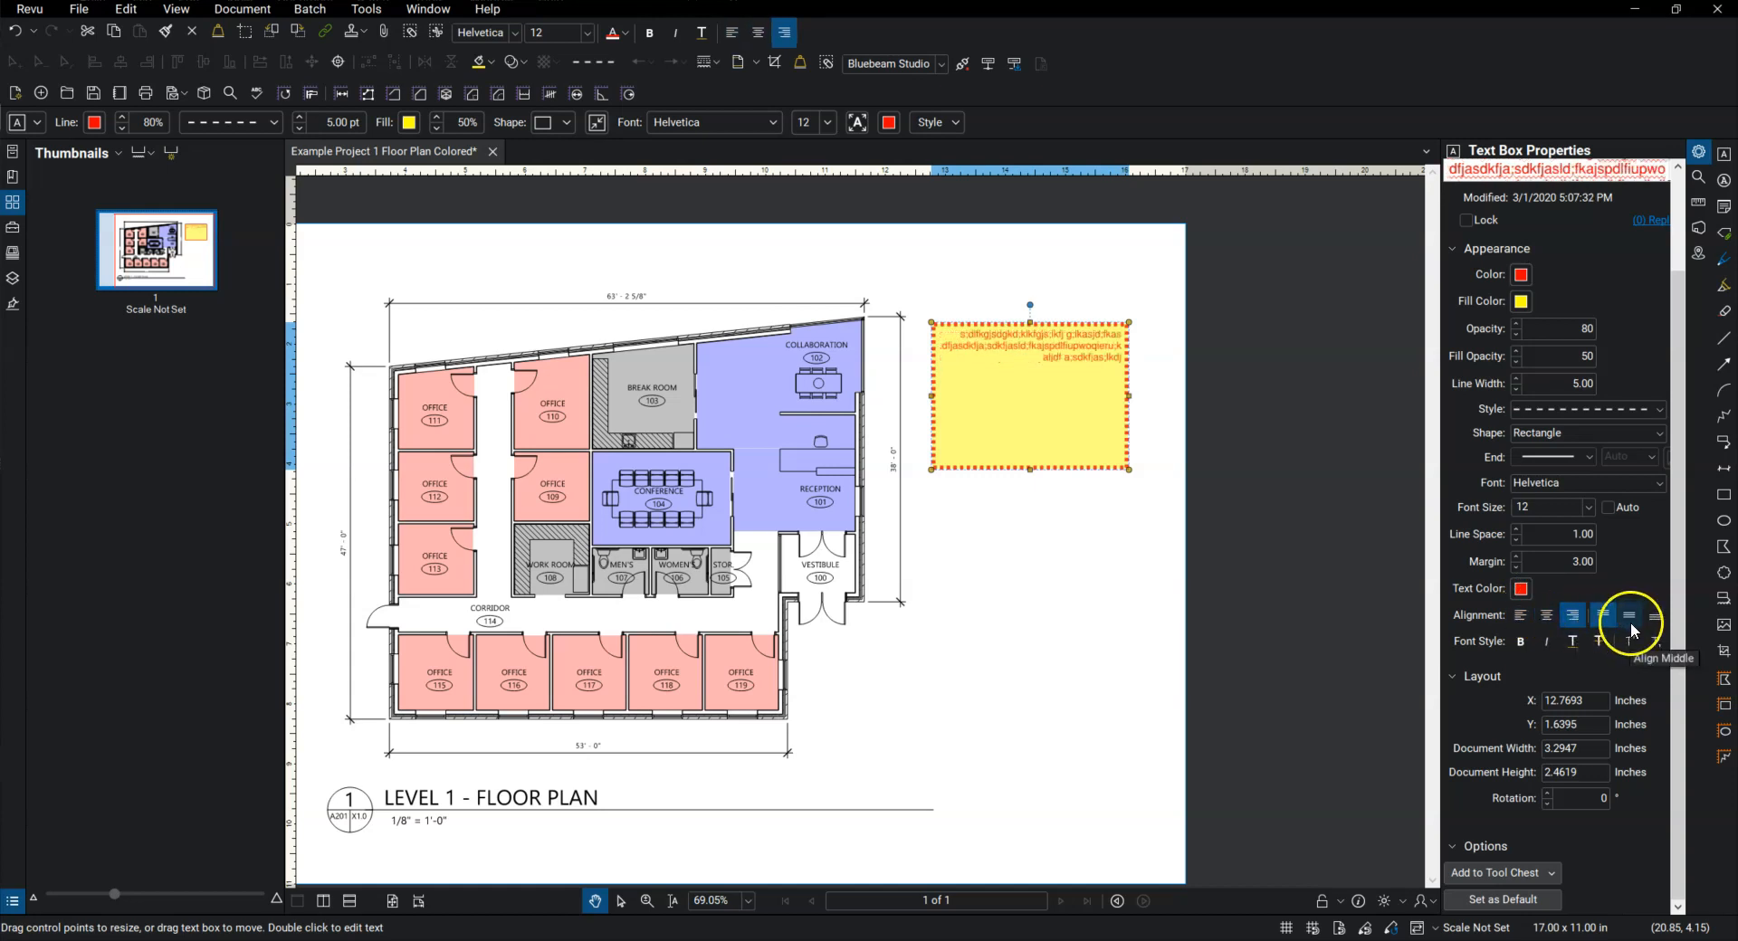
click(1629, 619)
click(1655, 618)
click(1610, 613)
click(1634, 618)
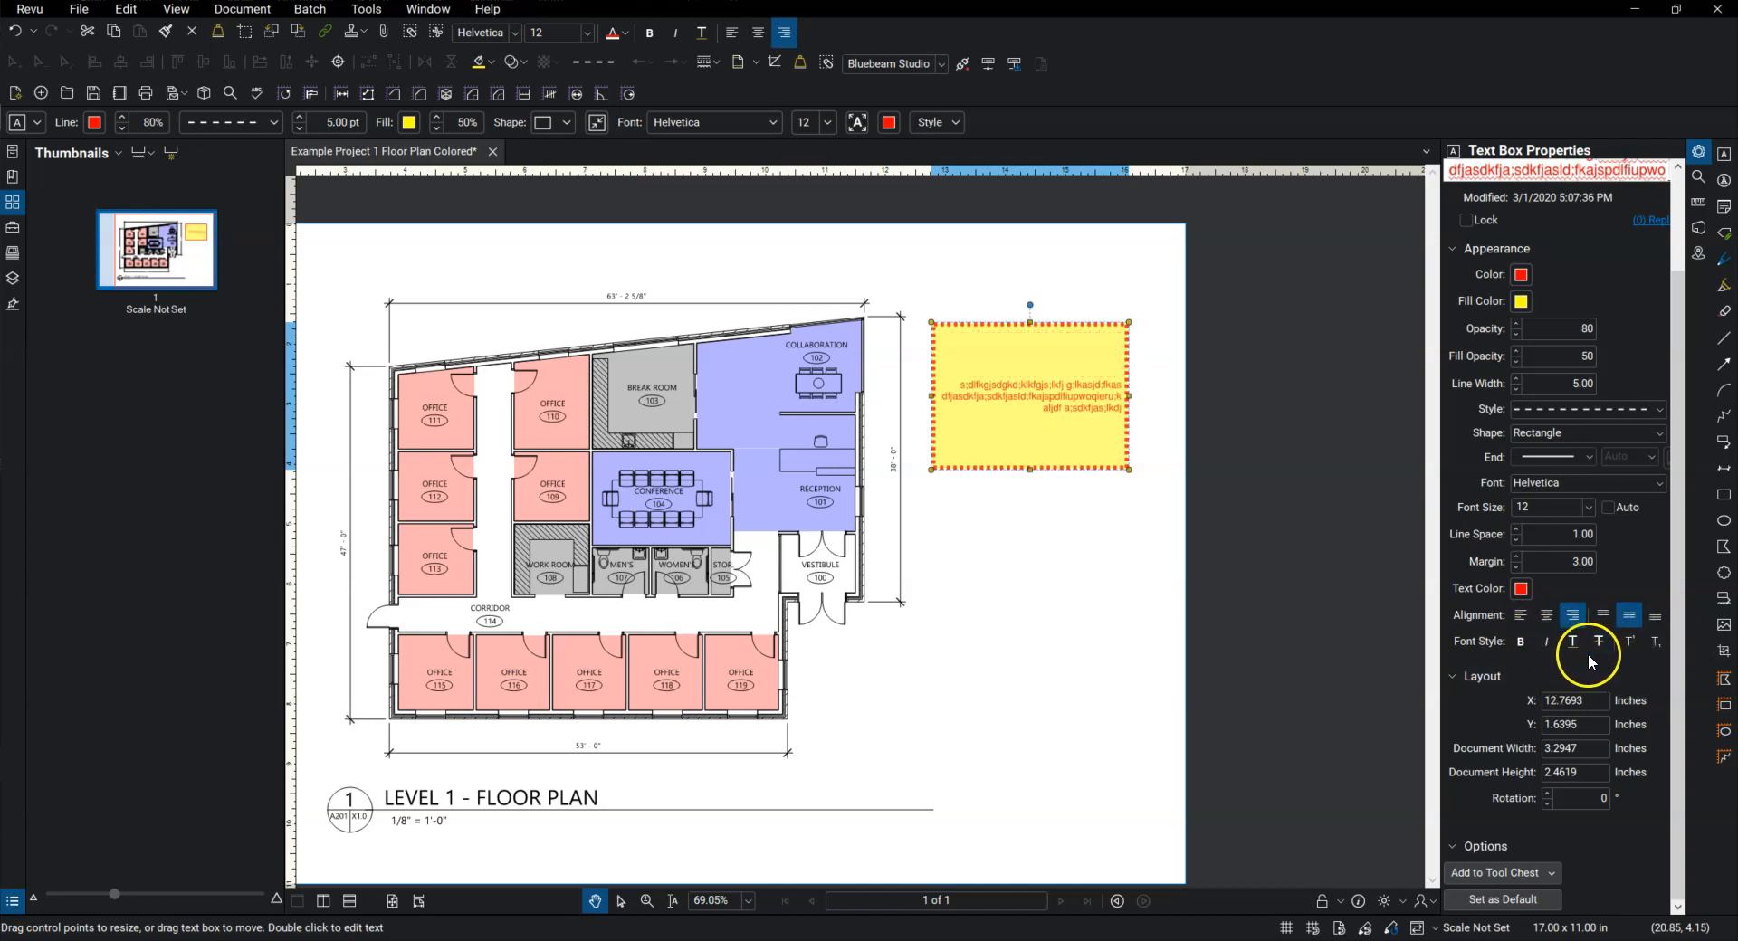
click(1510, 615)
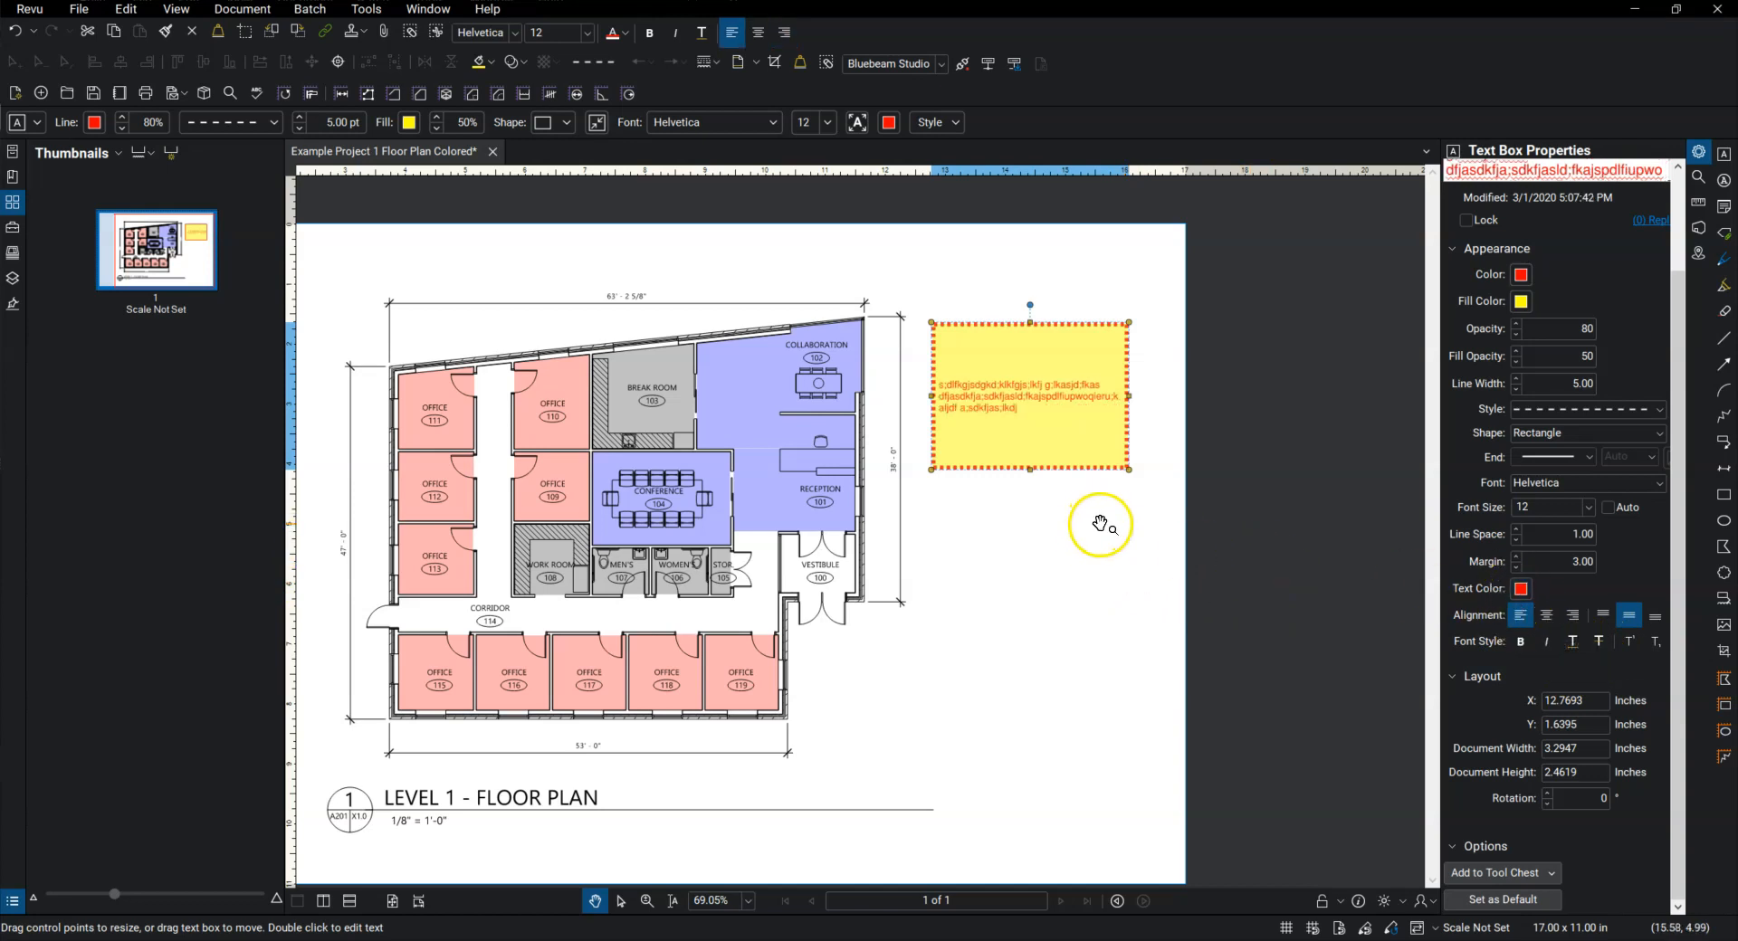
Step: Add the formatted text box to the My Tools set of the Tool Chest
scroll(1101, 522, down, 1)
scroll(1044, 443, up, 2)
scroll(1045, 443, up, 1)
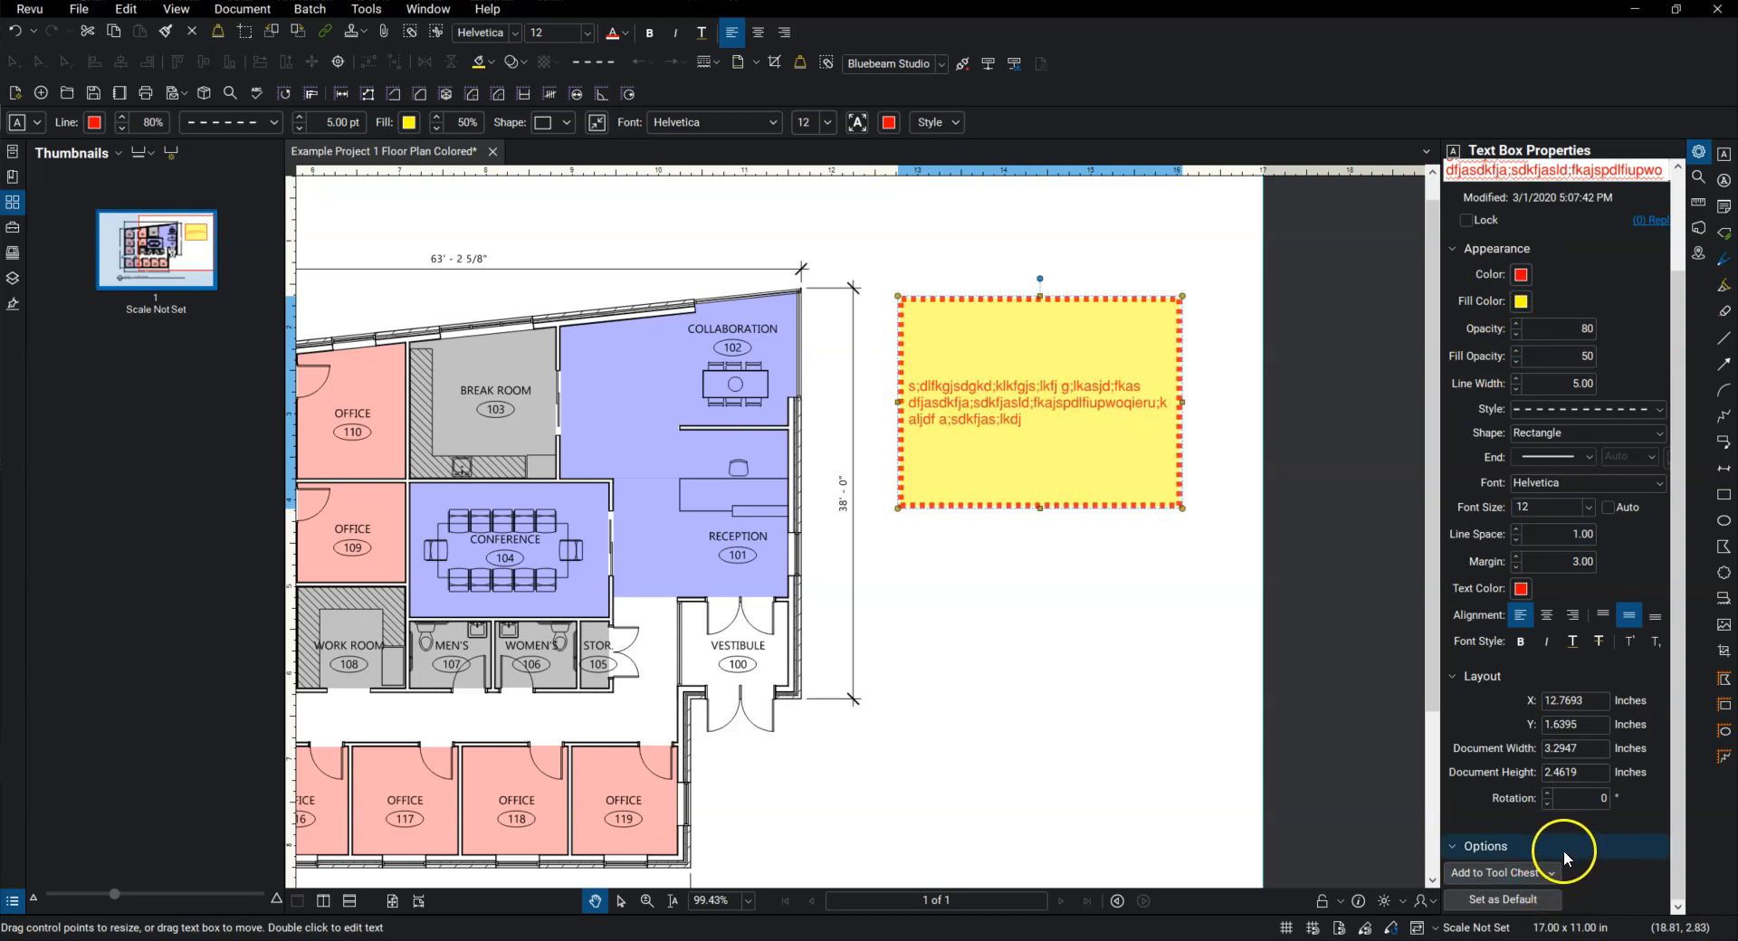
click(1542, 878)
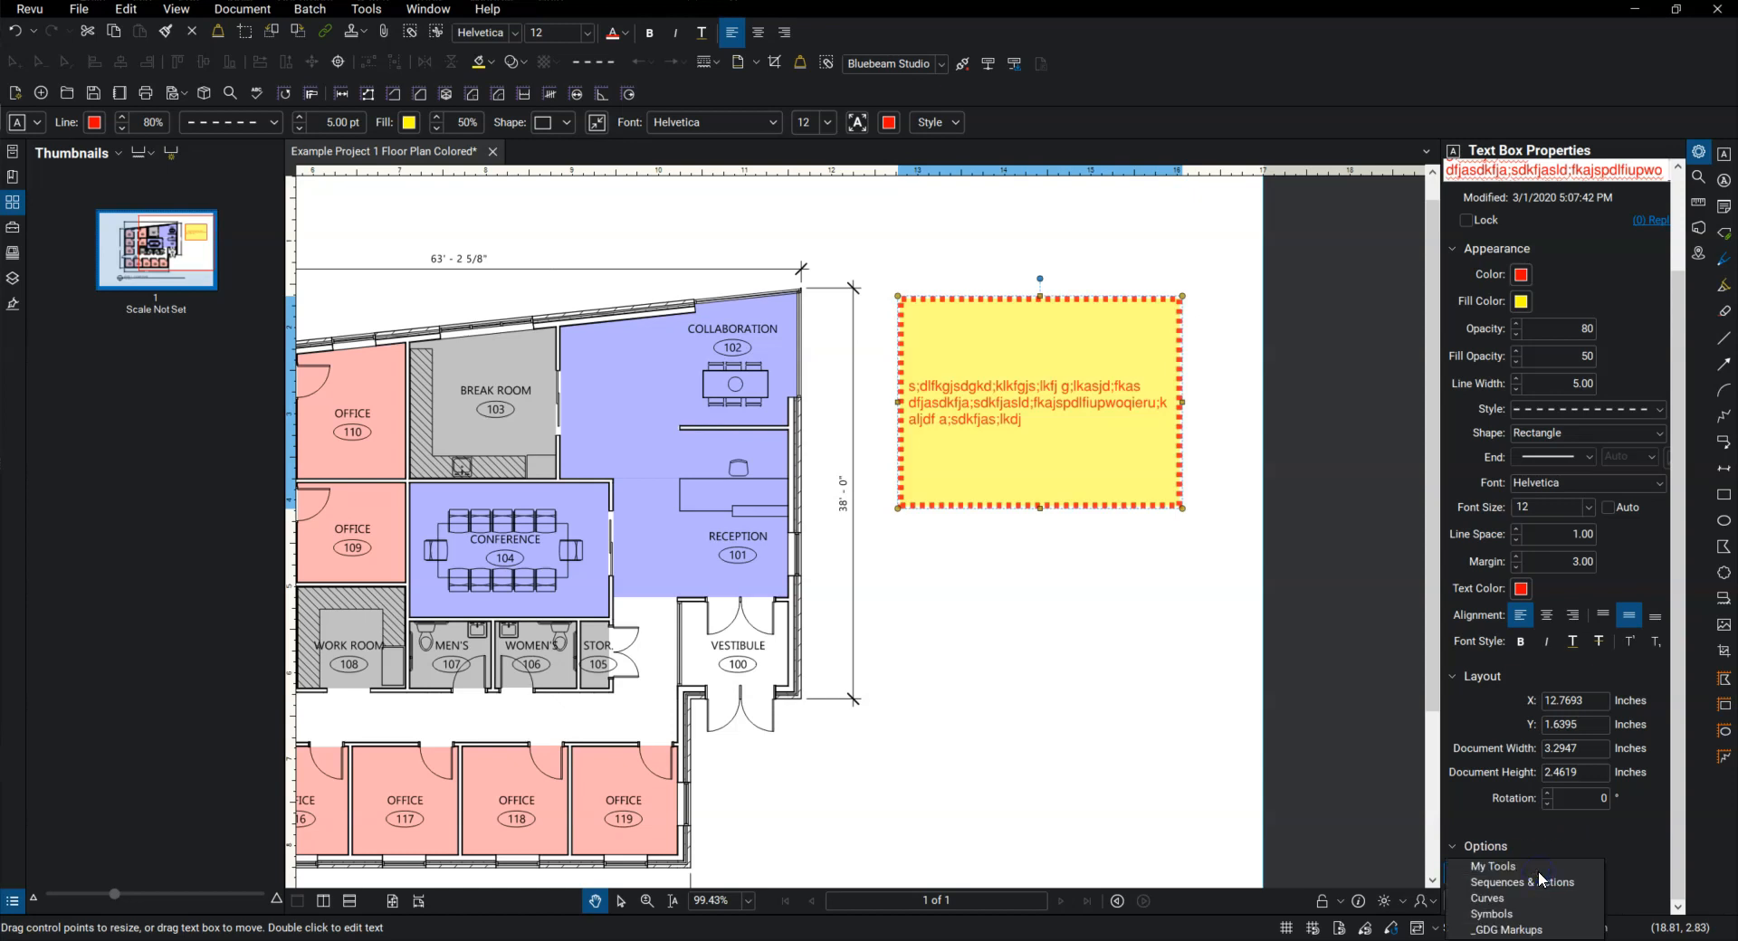
click(1504, 873)
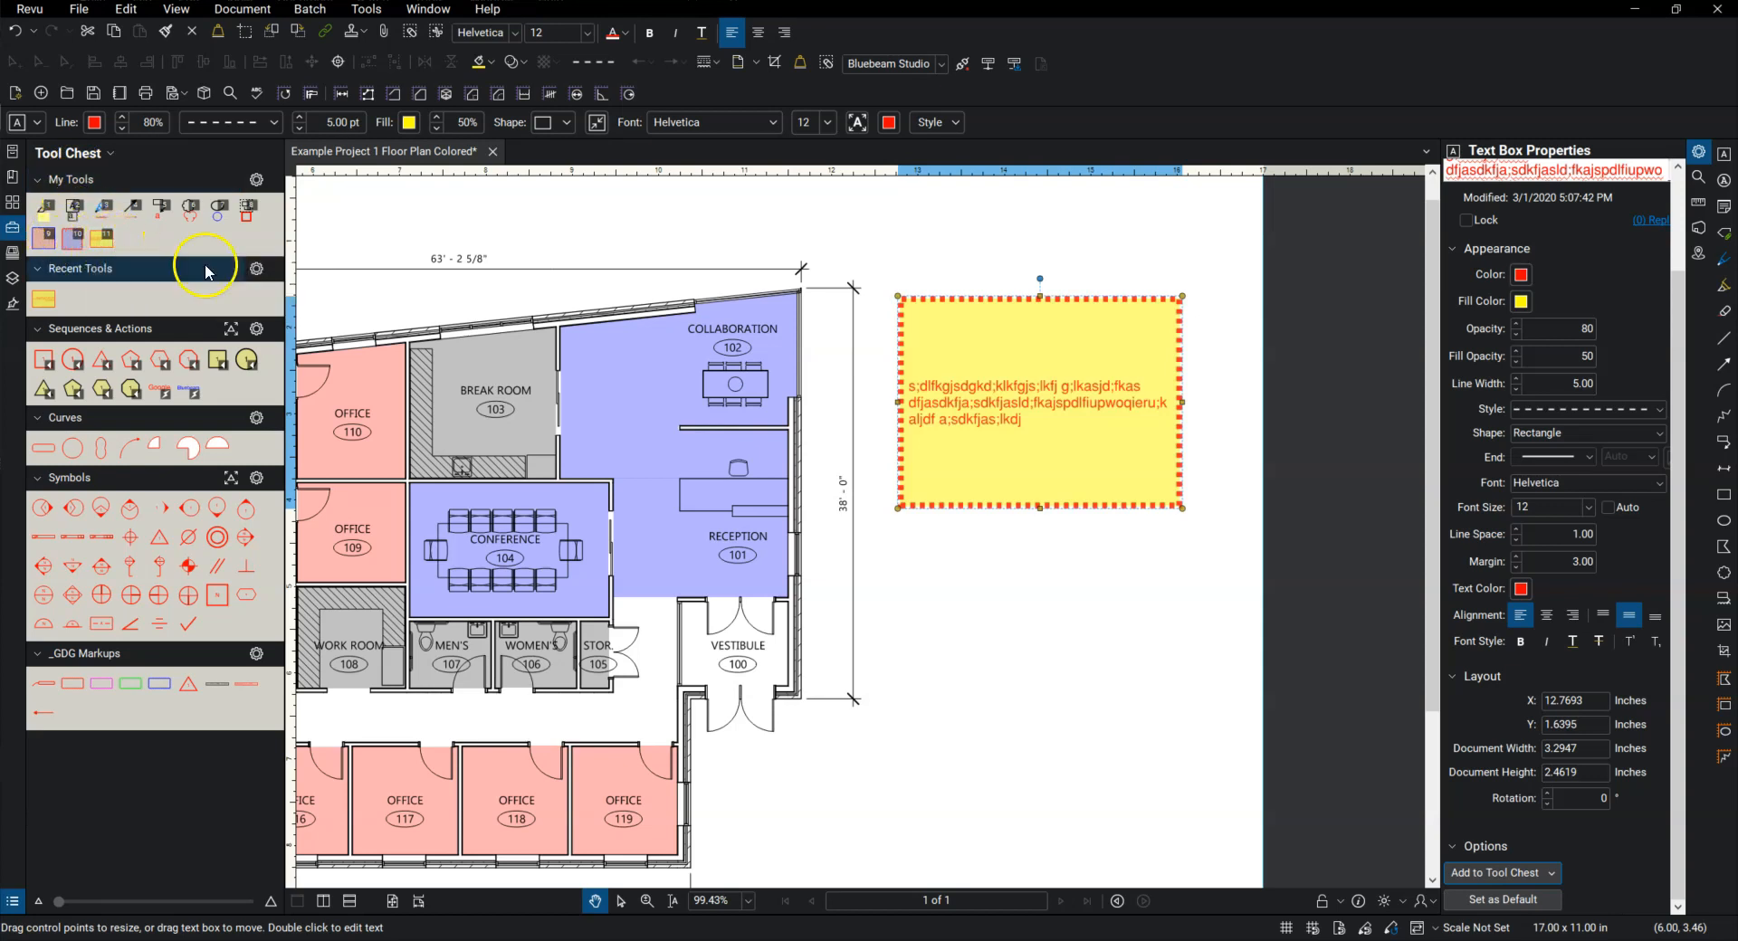
Step: Place a copy of the saved text box from My Tools near the page's upper-left corner, at about X 0.60, Y 1.13 inches
scroll(625, 331, down, 2)
drag(603, 349, 1052, 379)
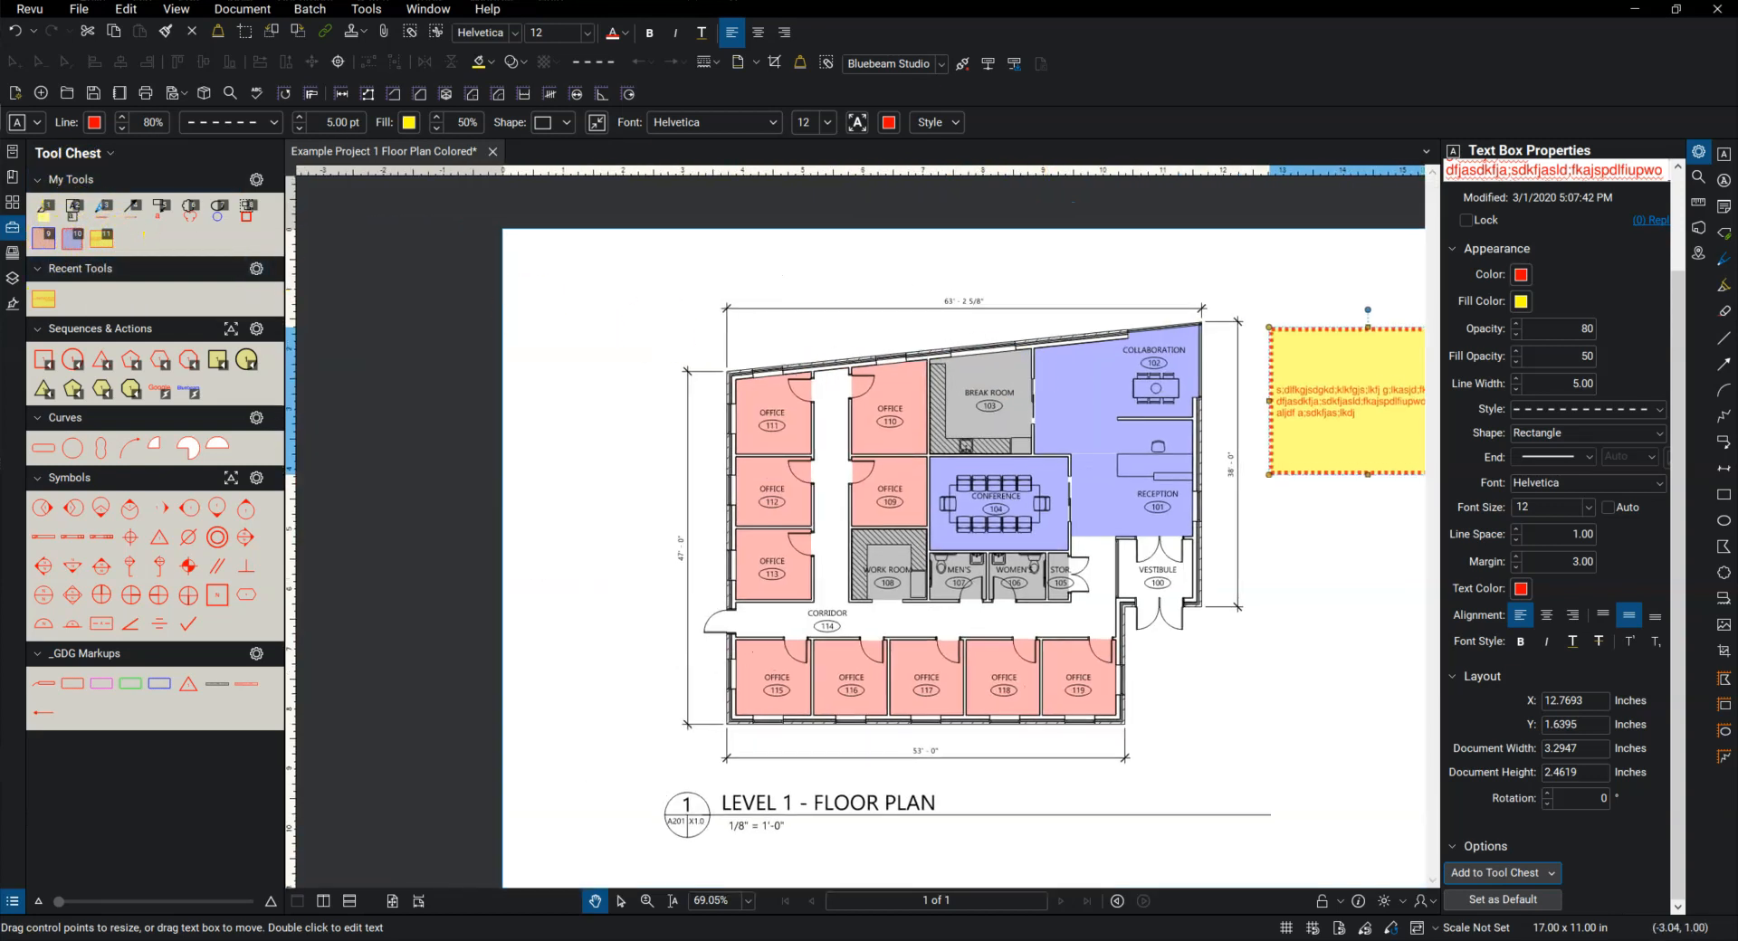
click(94, 240)
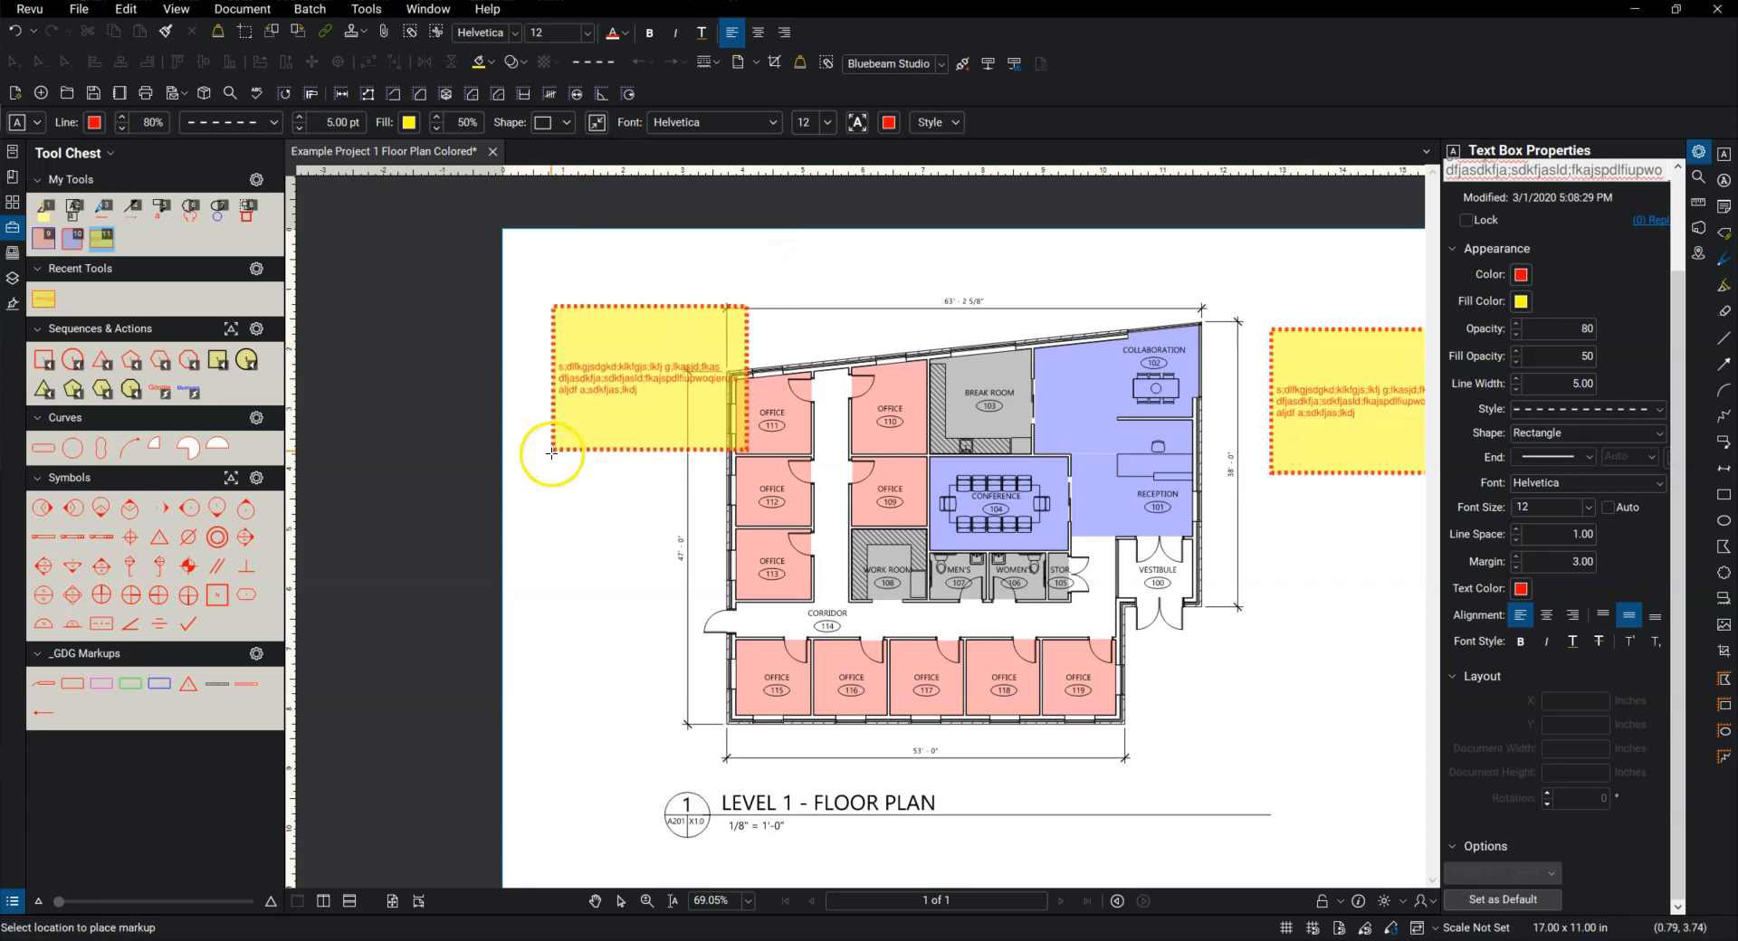
click(529, 418)
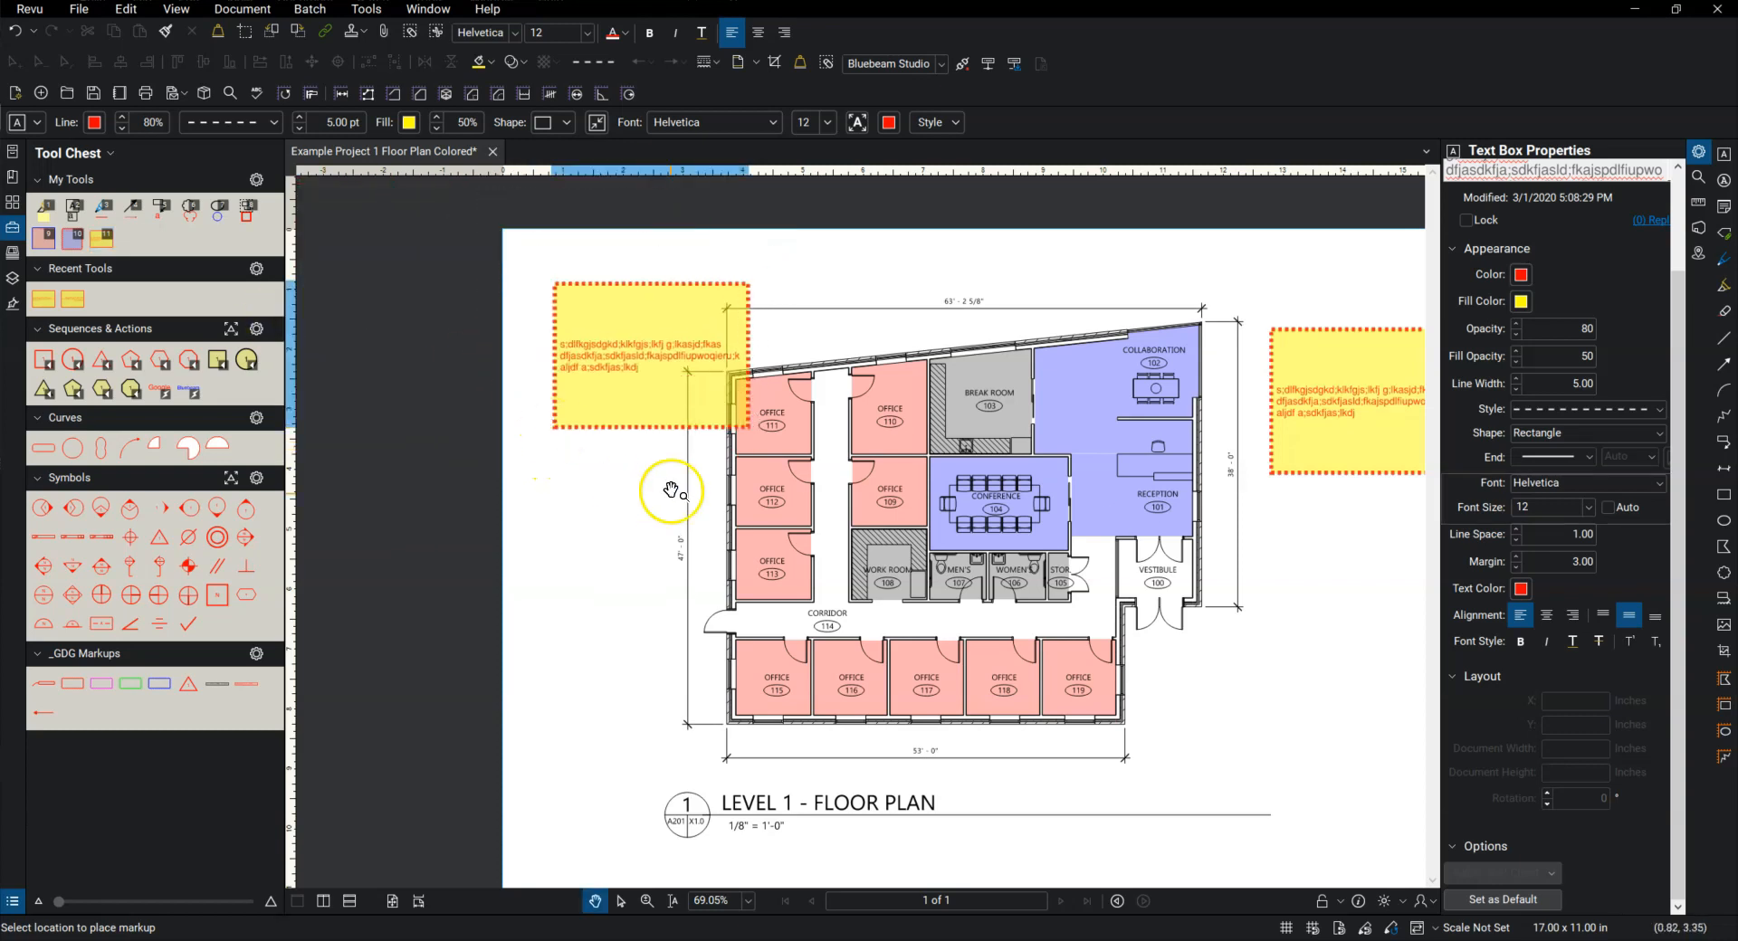
drag(631, 357, 632, 368)
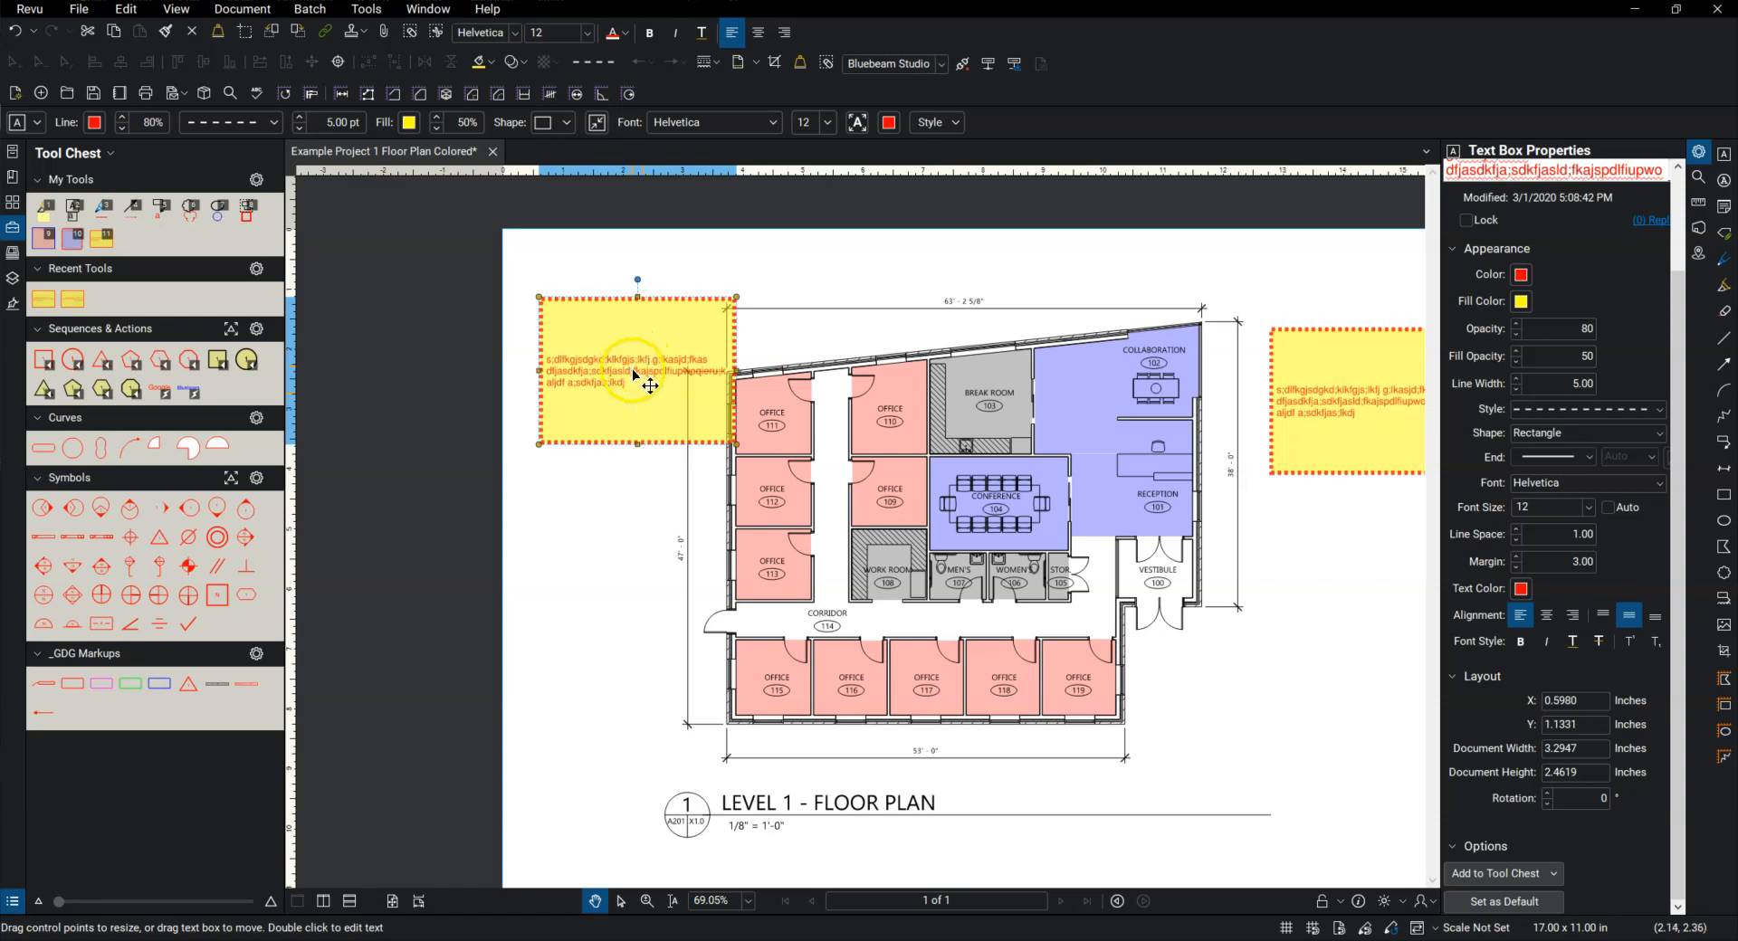
Step: Replace the first line of text in the text box copy with "The text whatever"
double_click(638, 369)
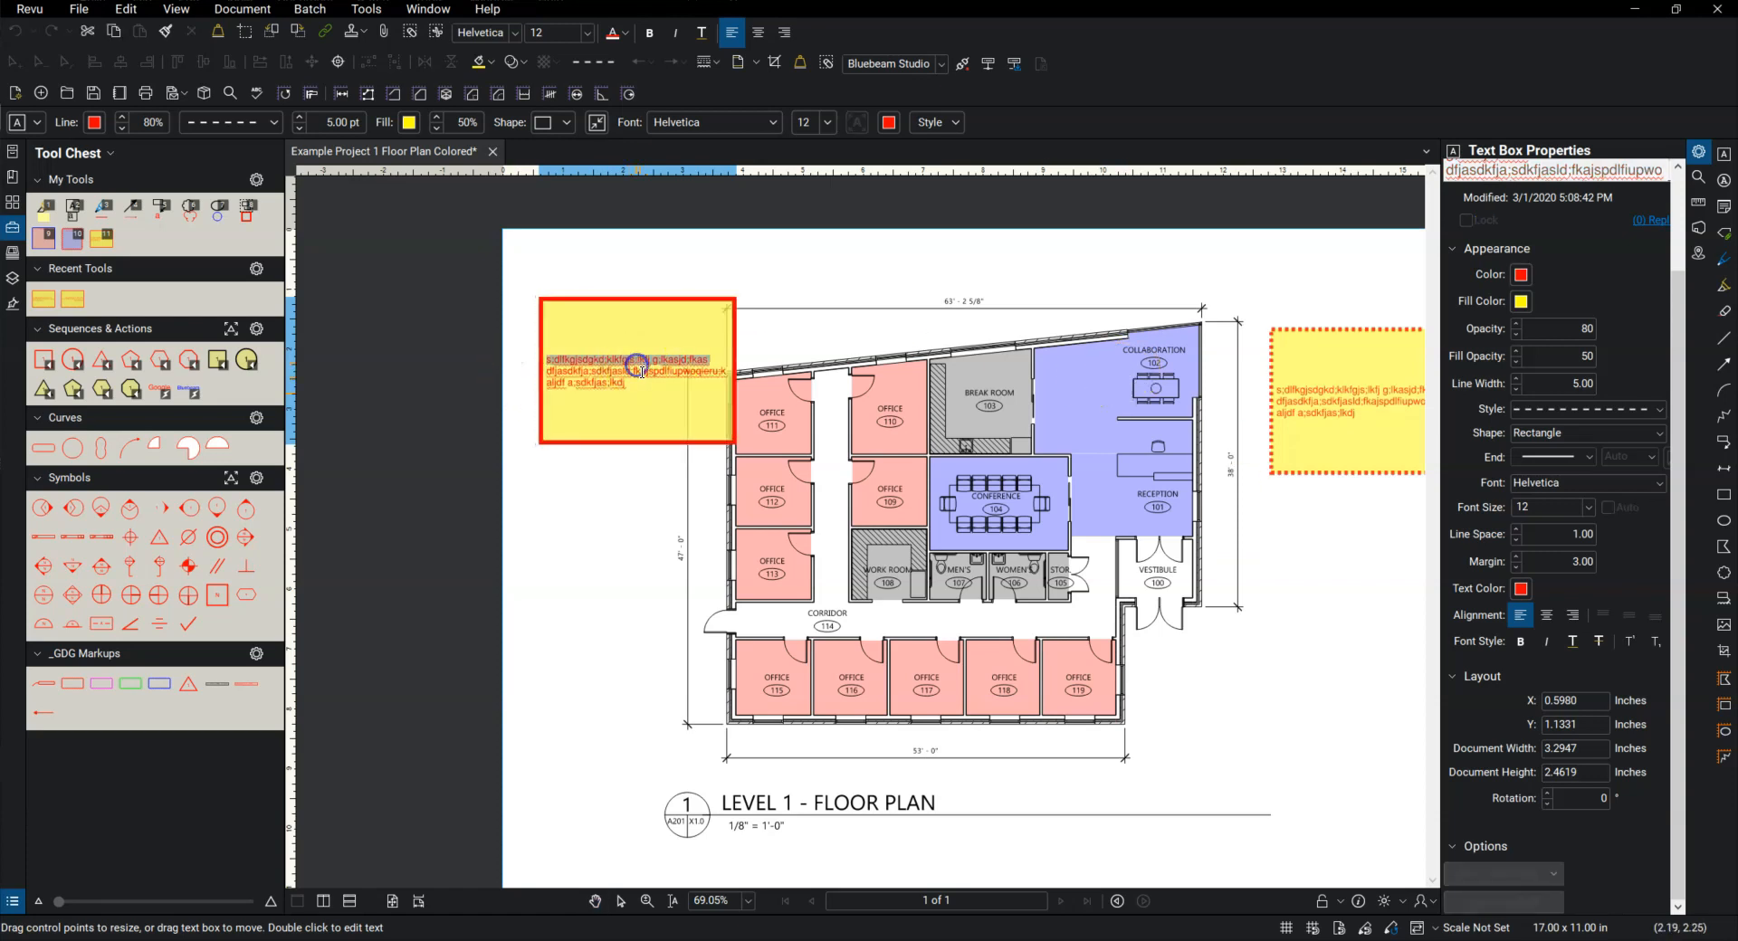
text(T)
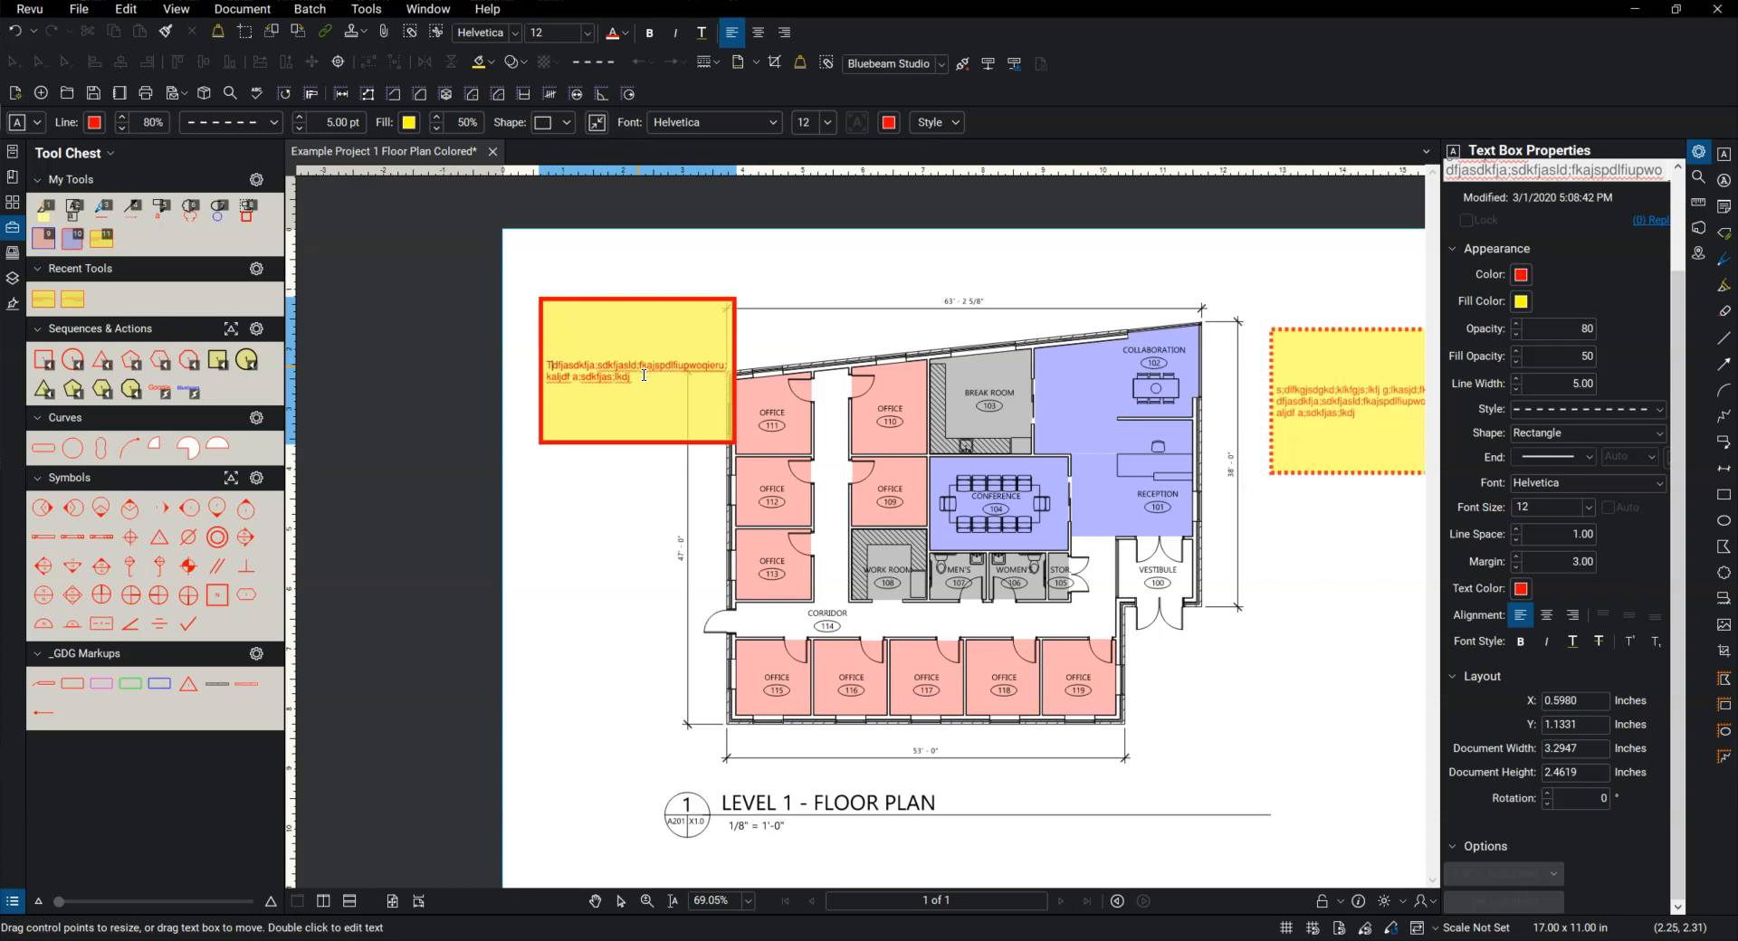
text(he text )
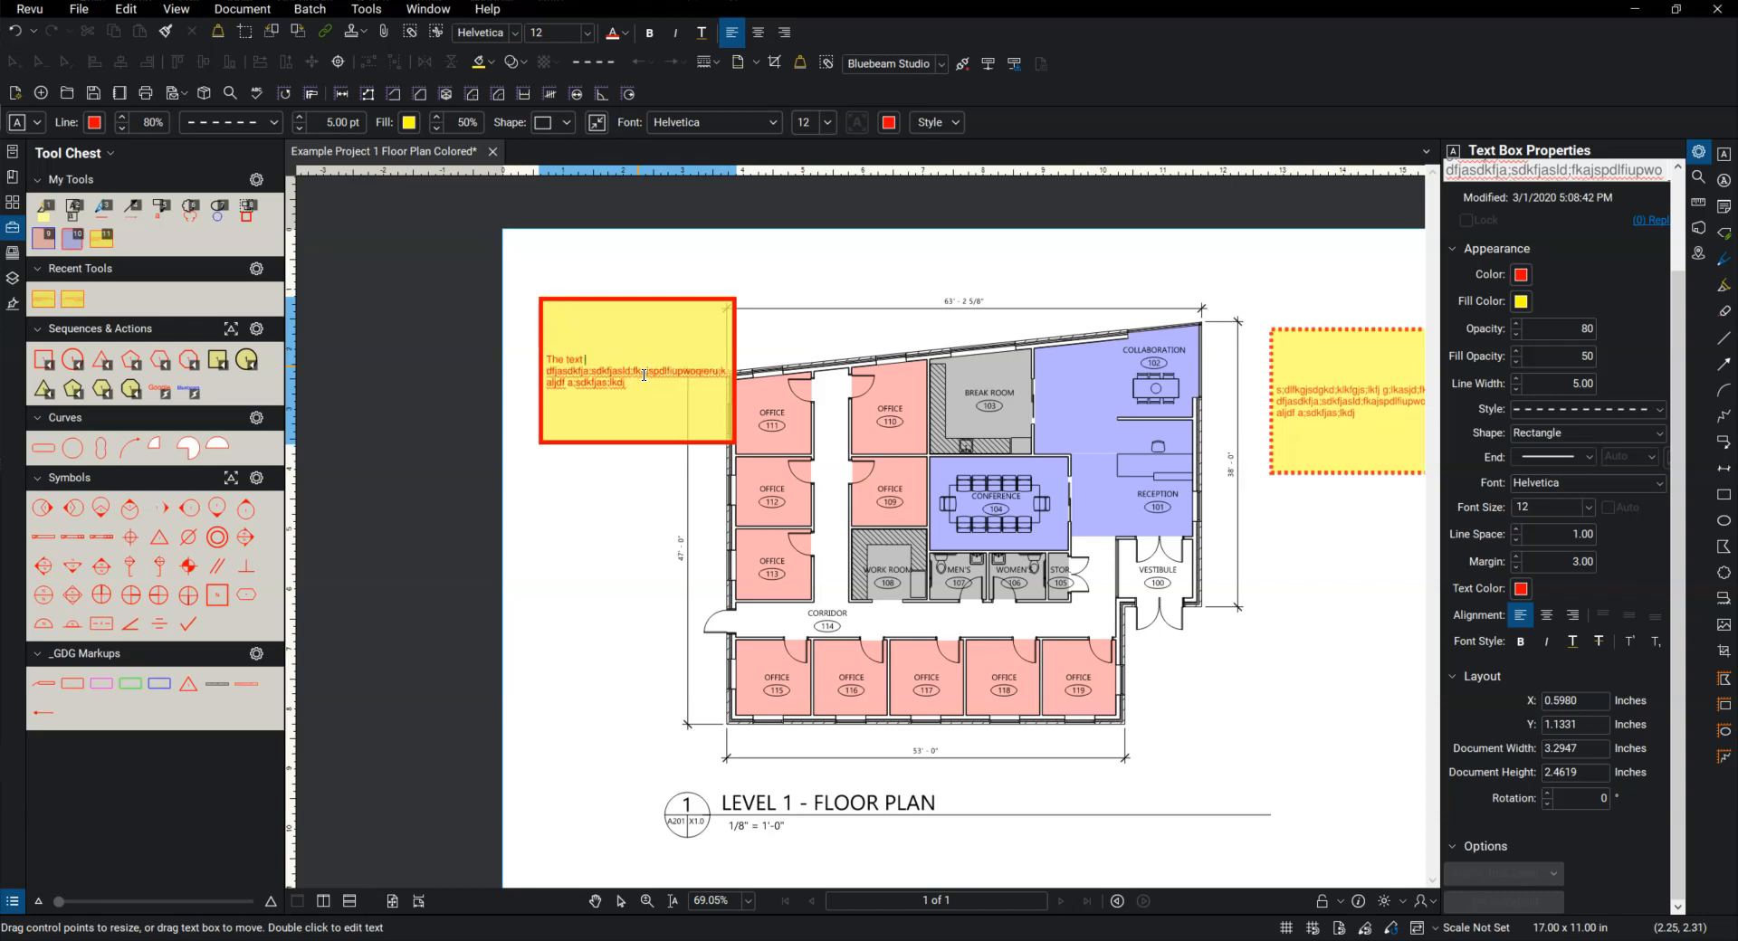
text(whatever)
Step: Delete the original yellow text box to the right of the floor plan
scroll(832, 410, down, 4)
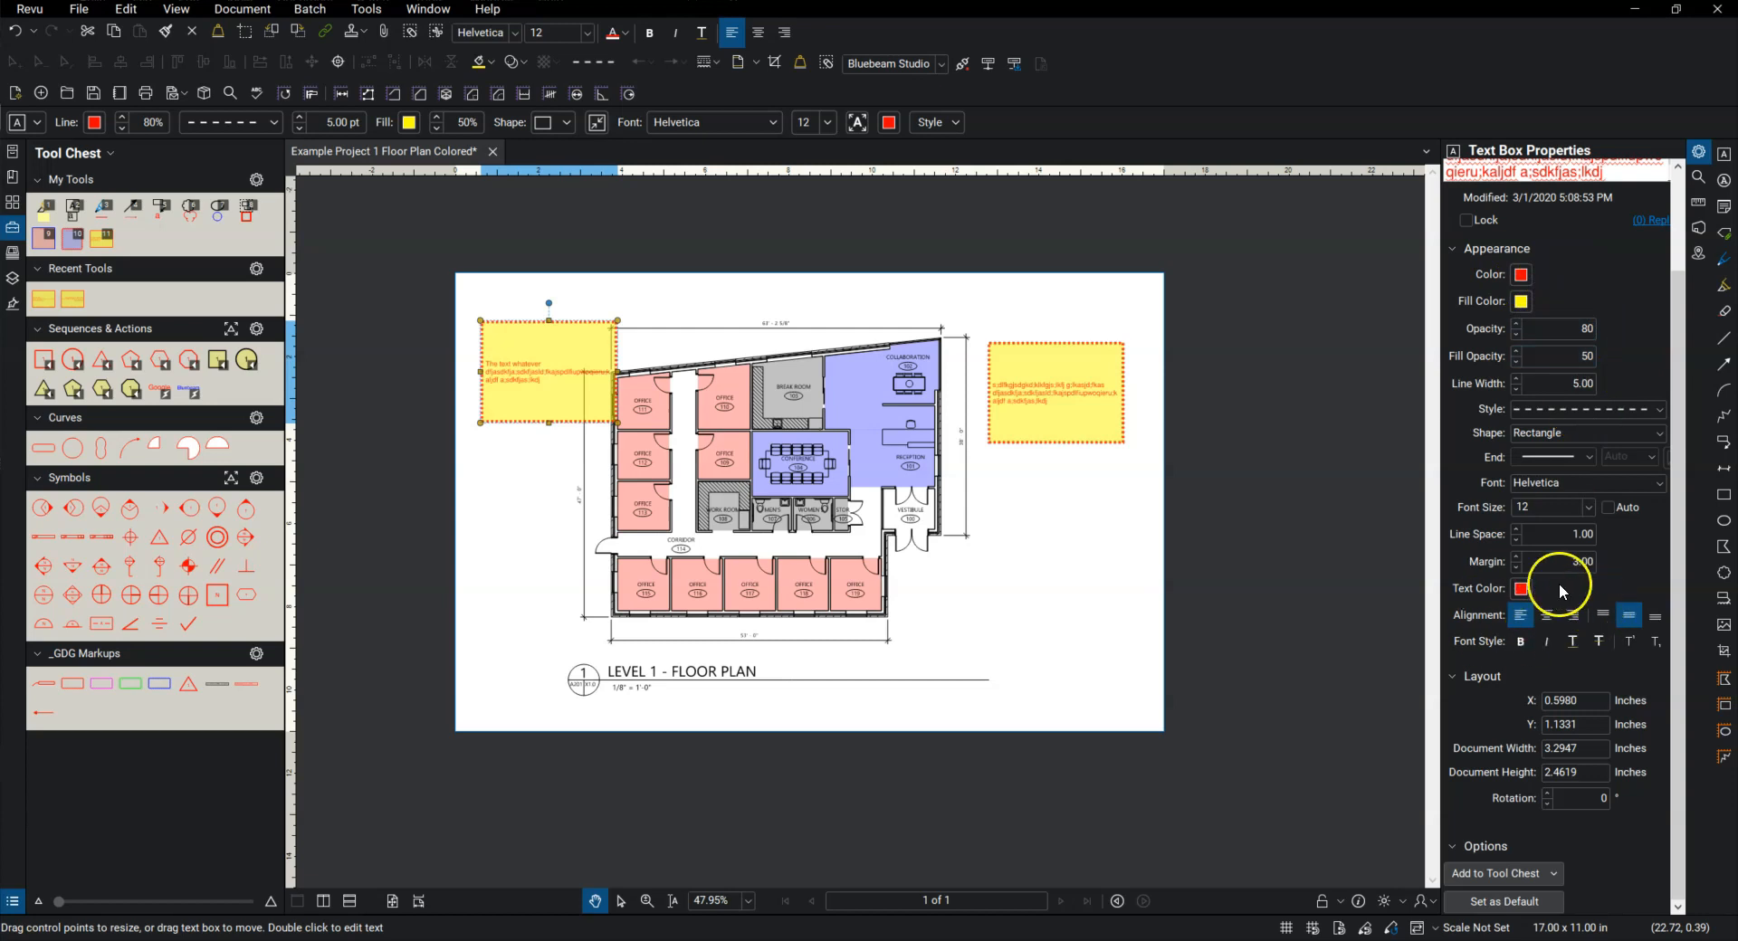
drag(1086, 395, 1072, 356)
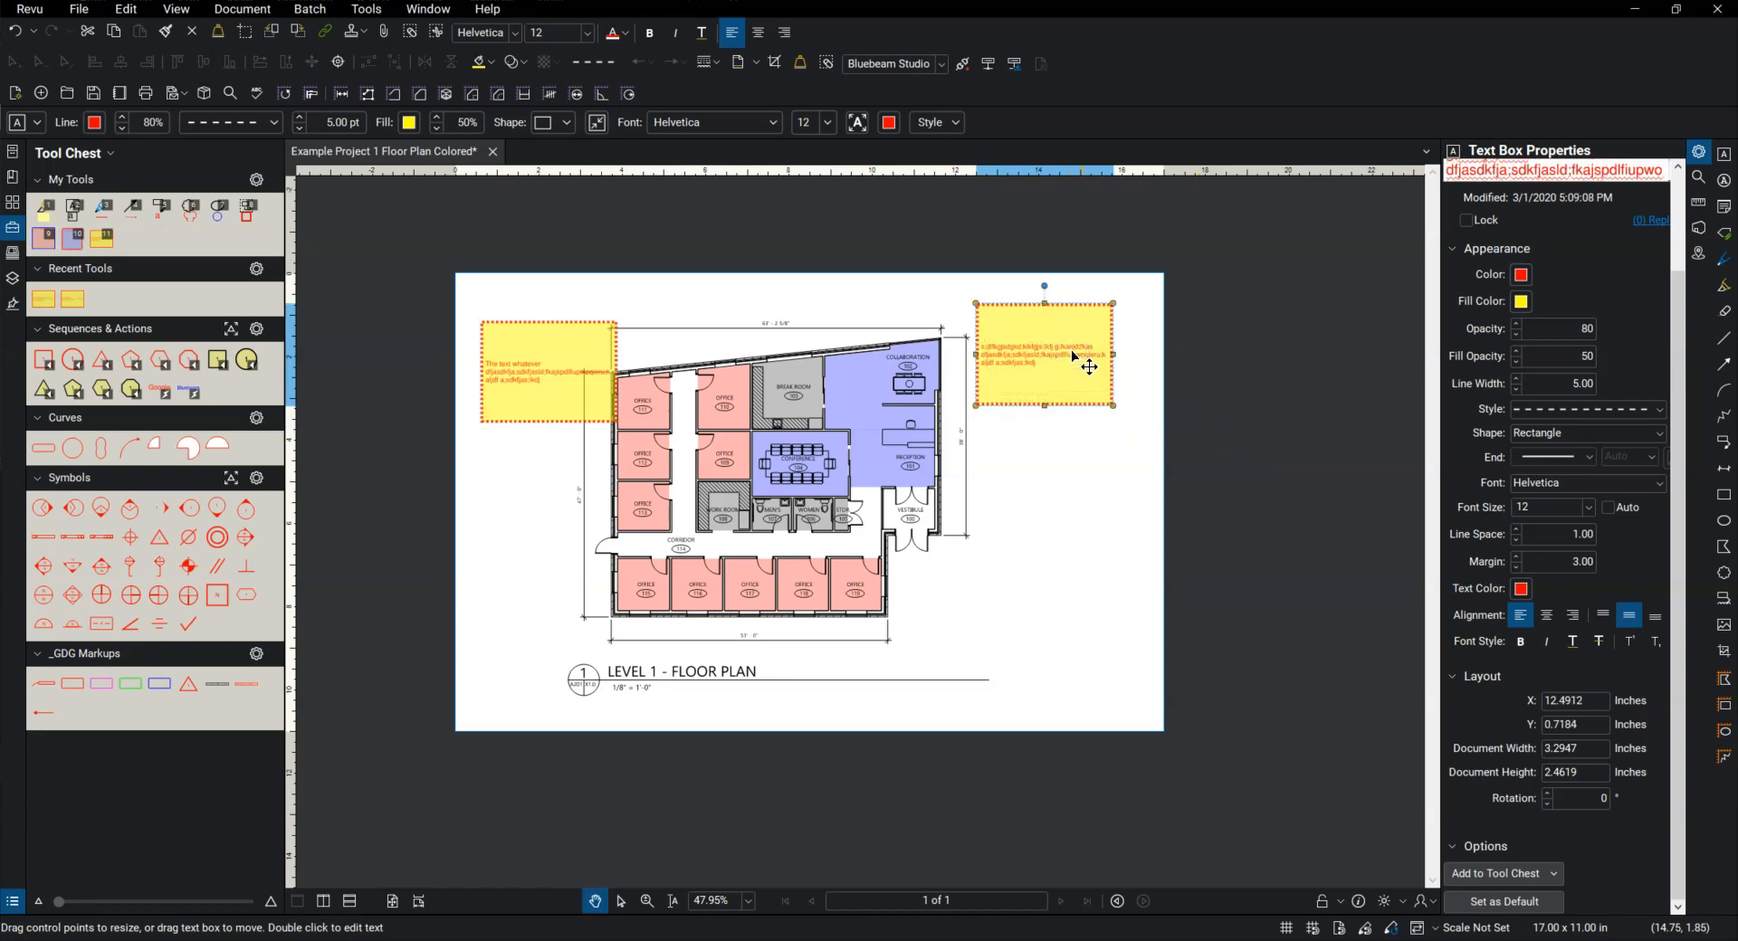
key(Delete)
click(1071, 355)
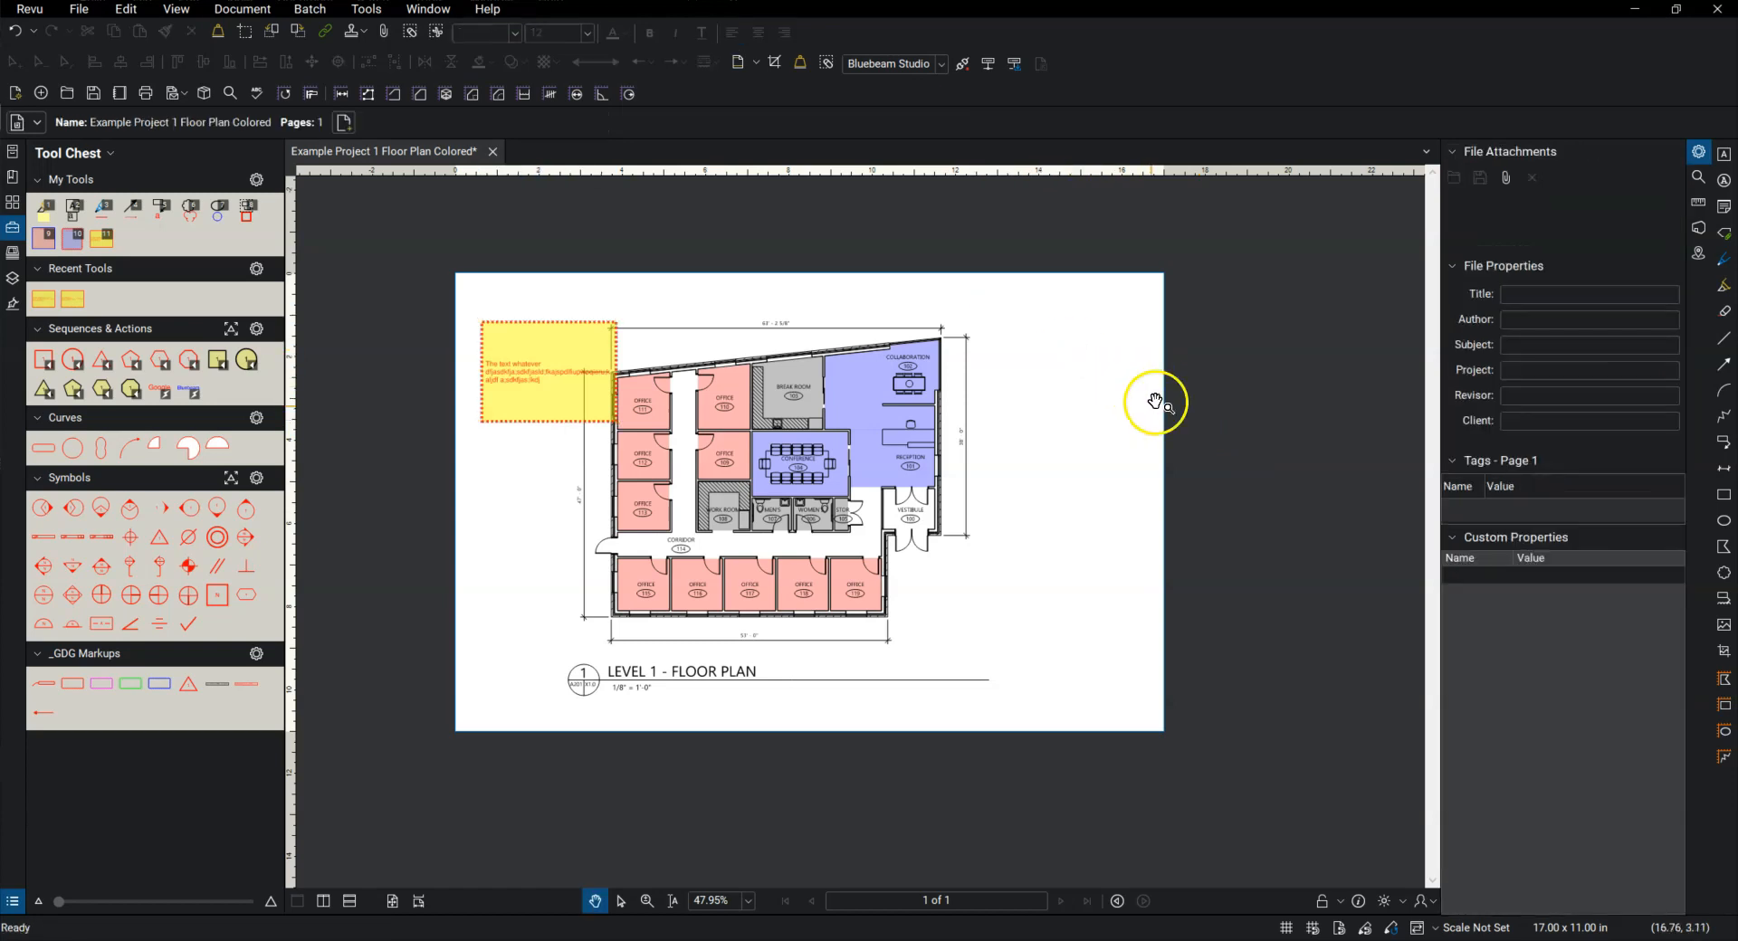
Step: Add a callout reading "By owner" outside the building at about X 13.22, Y 1.77 inches, pointing at the table in Collaboration 102
click(1725, 448)
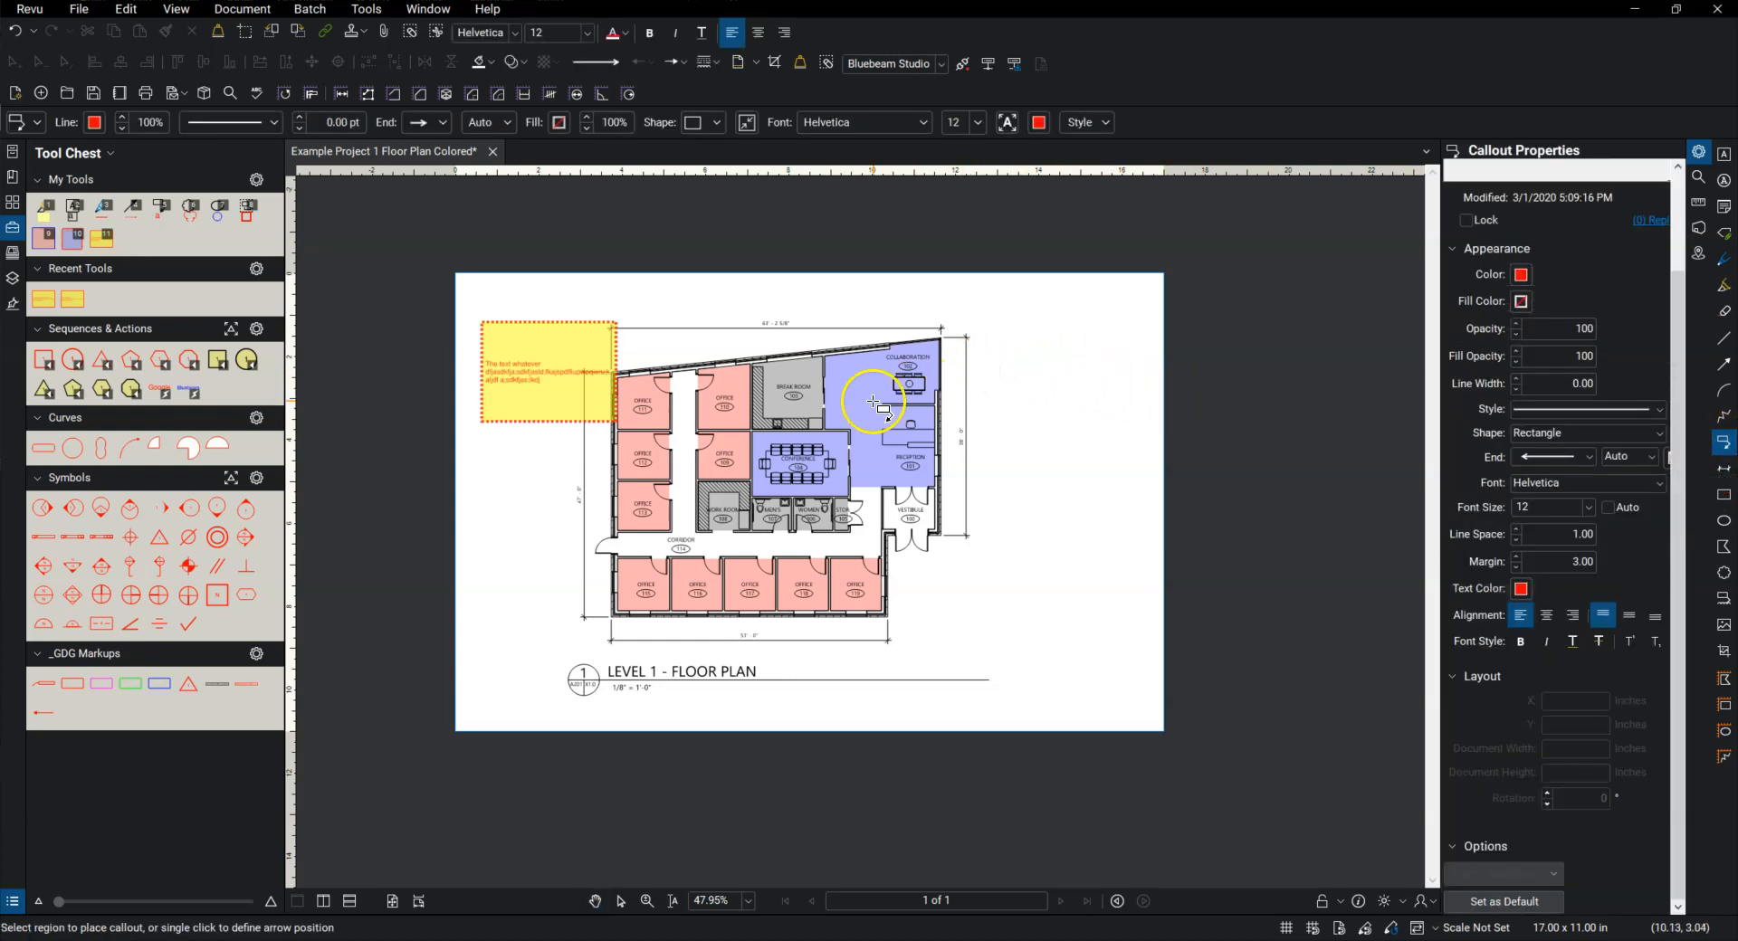
scroll(840, 385, up, 3)
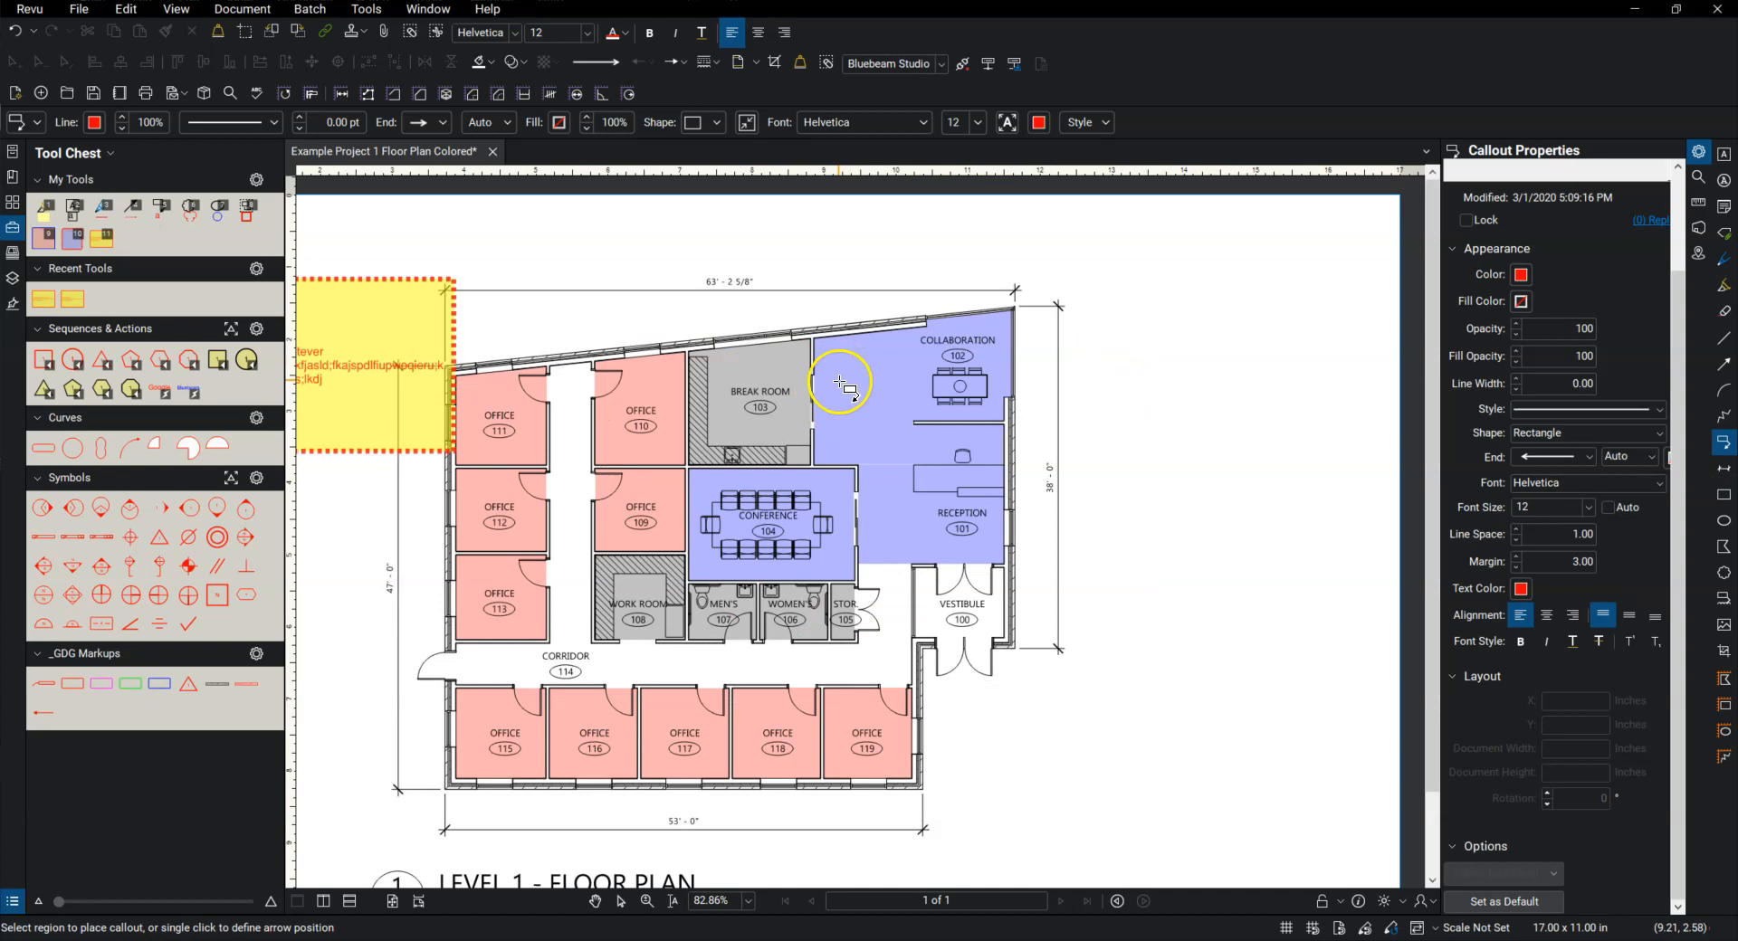
click(986, 387)
click(1127, 333)
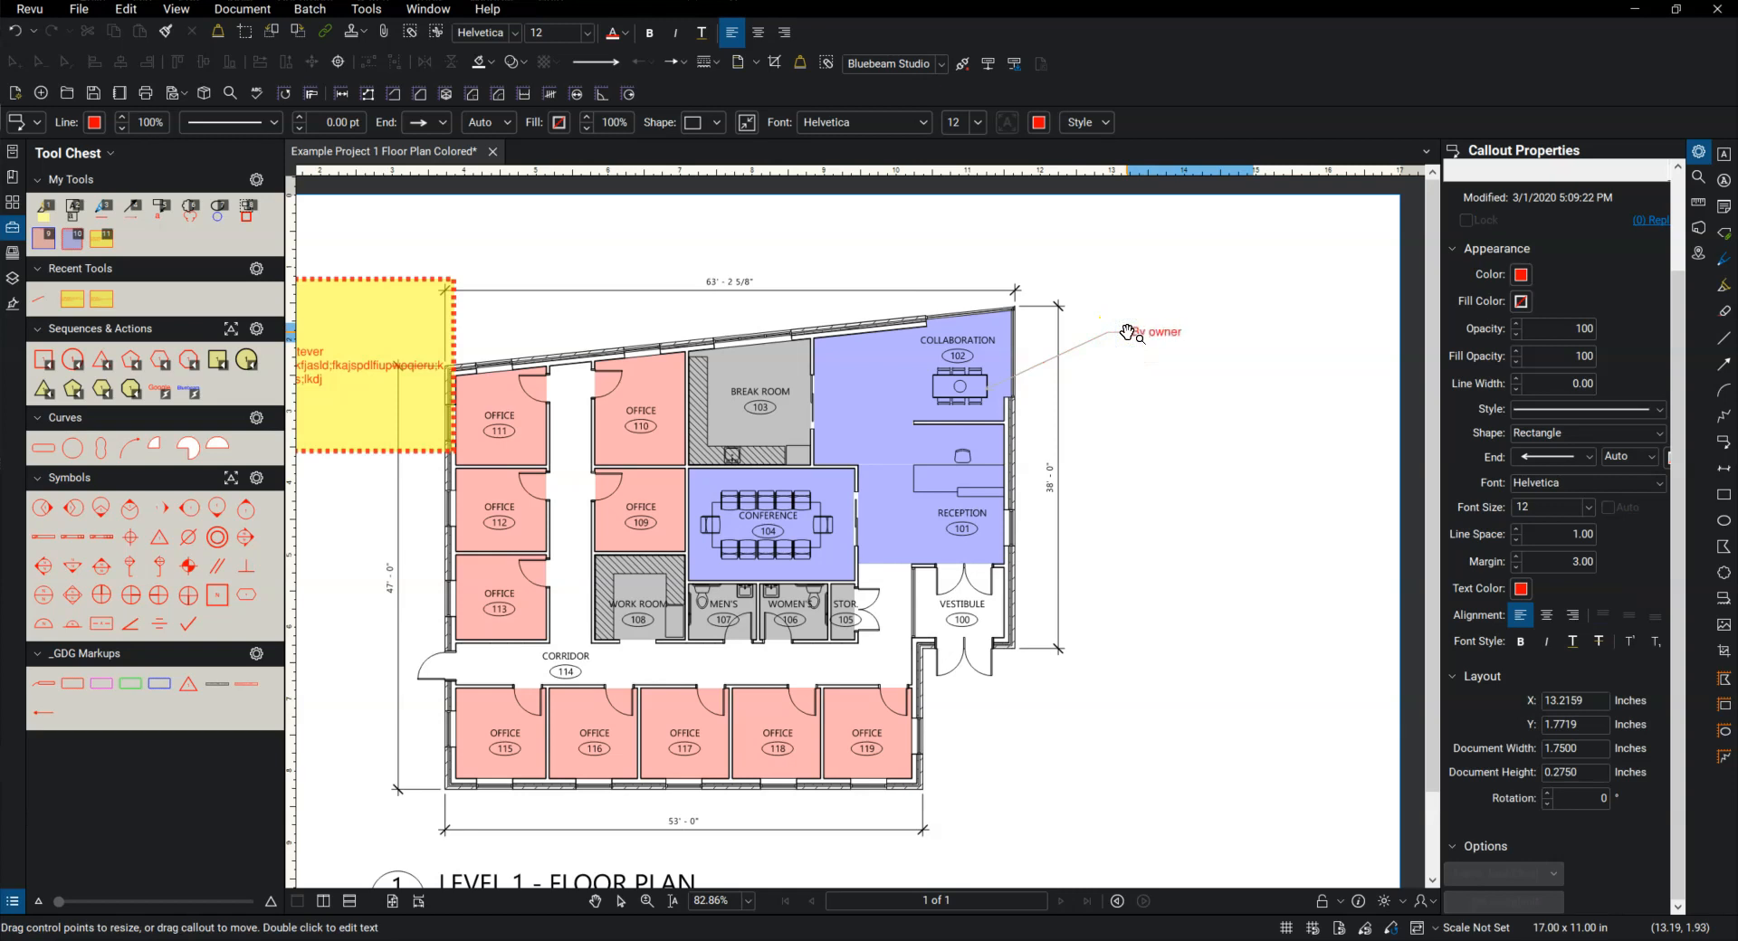
click(1224, 516)
Step: Add a second leader to the "By owner" callout, pointing at the desk in Reception 101
scroll(1105, 375, up, 2)
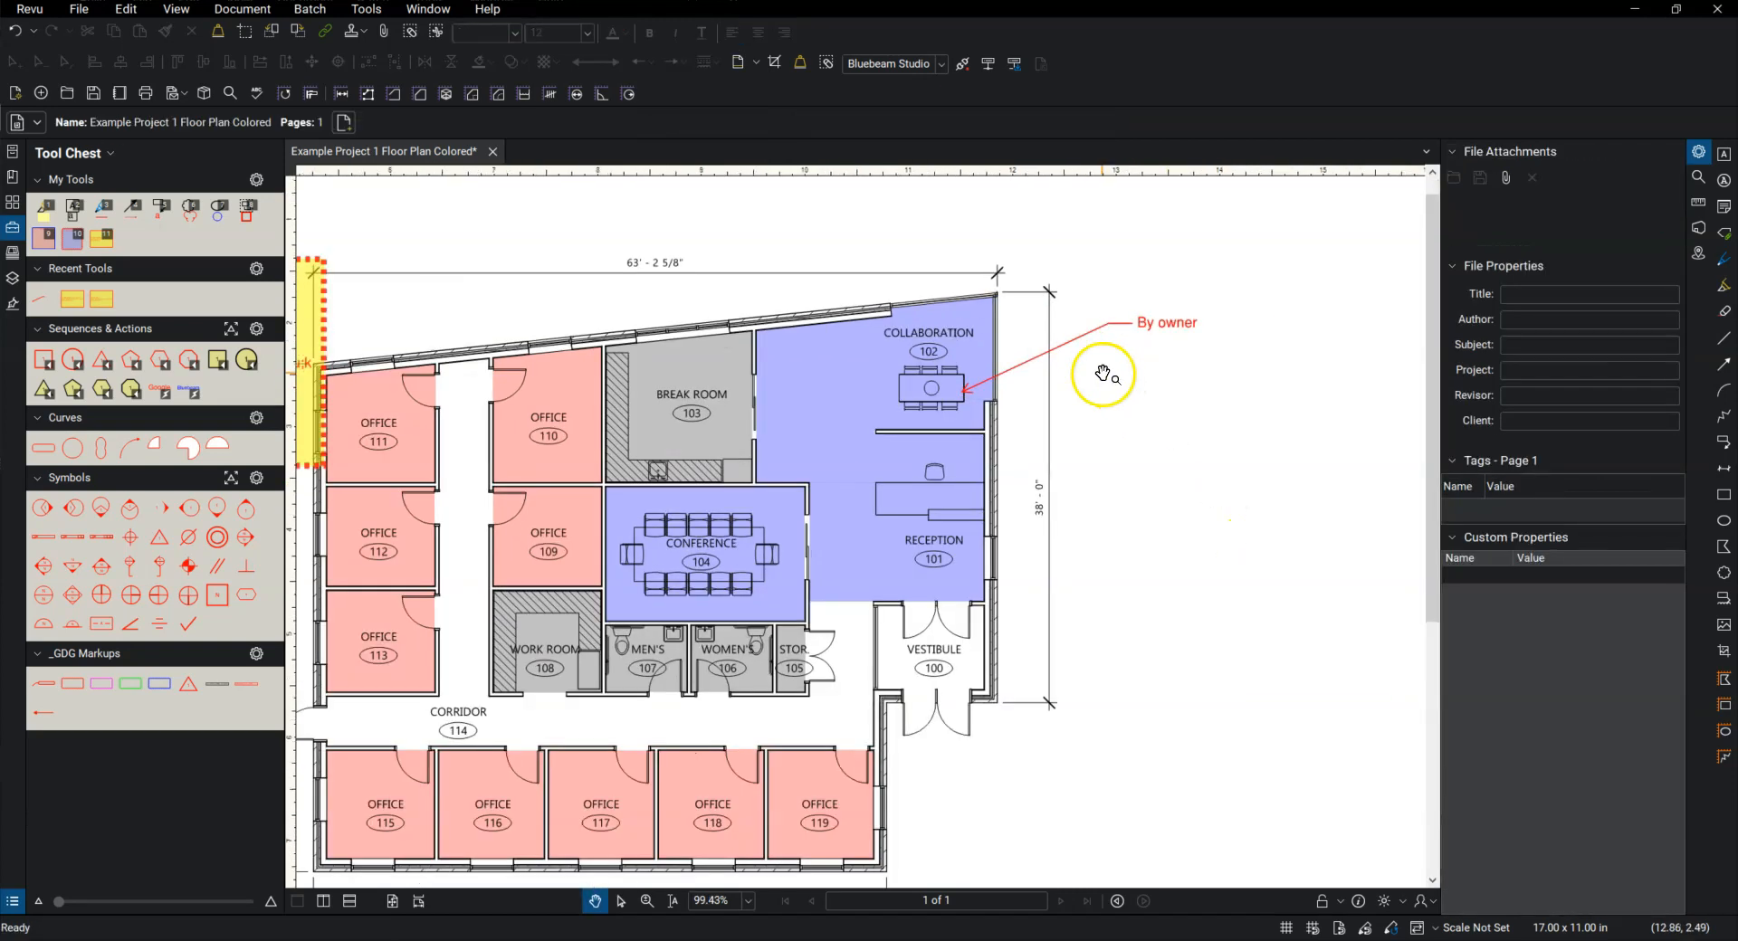
drag(1142, 369, 1059, 393)
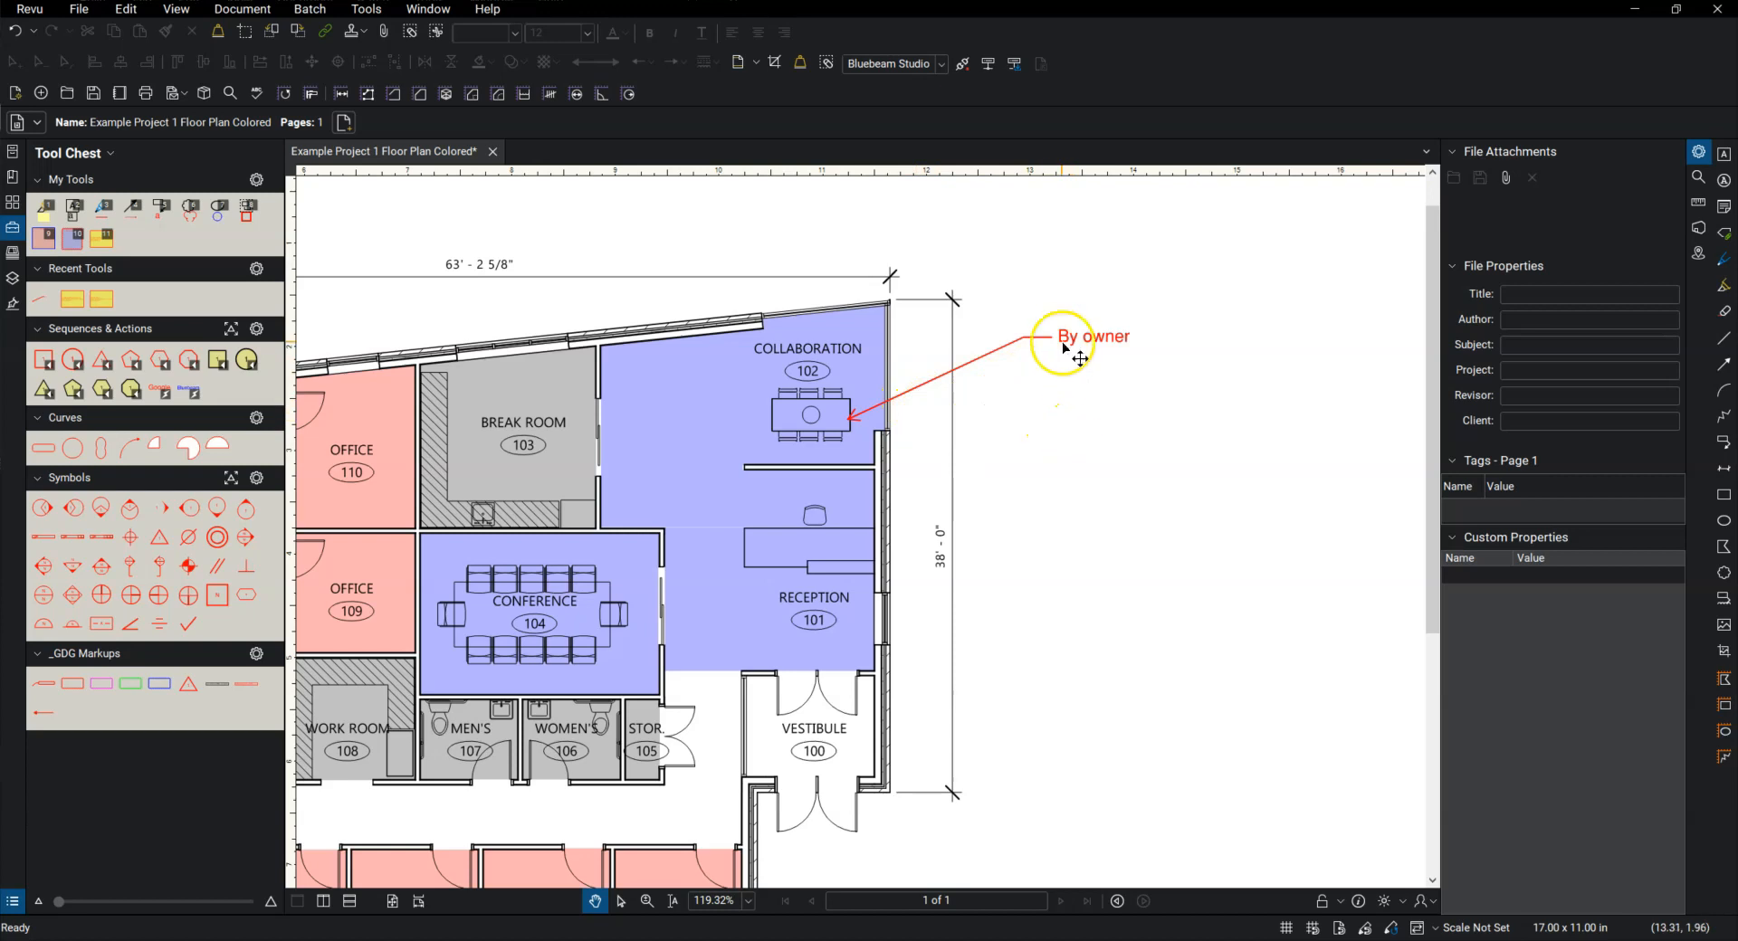
right_click(1025, 338)
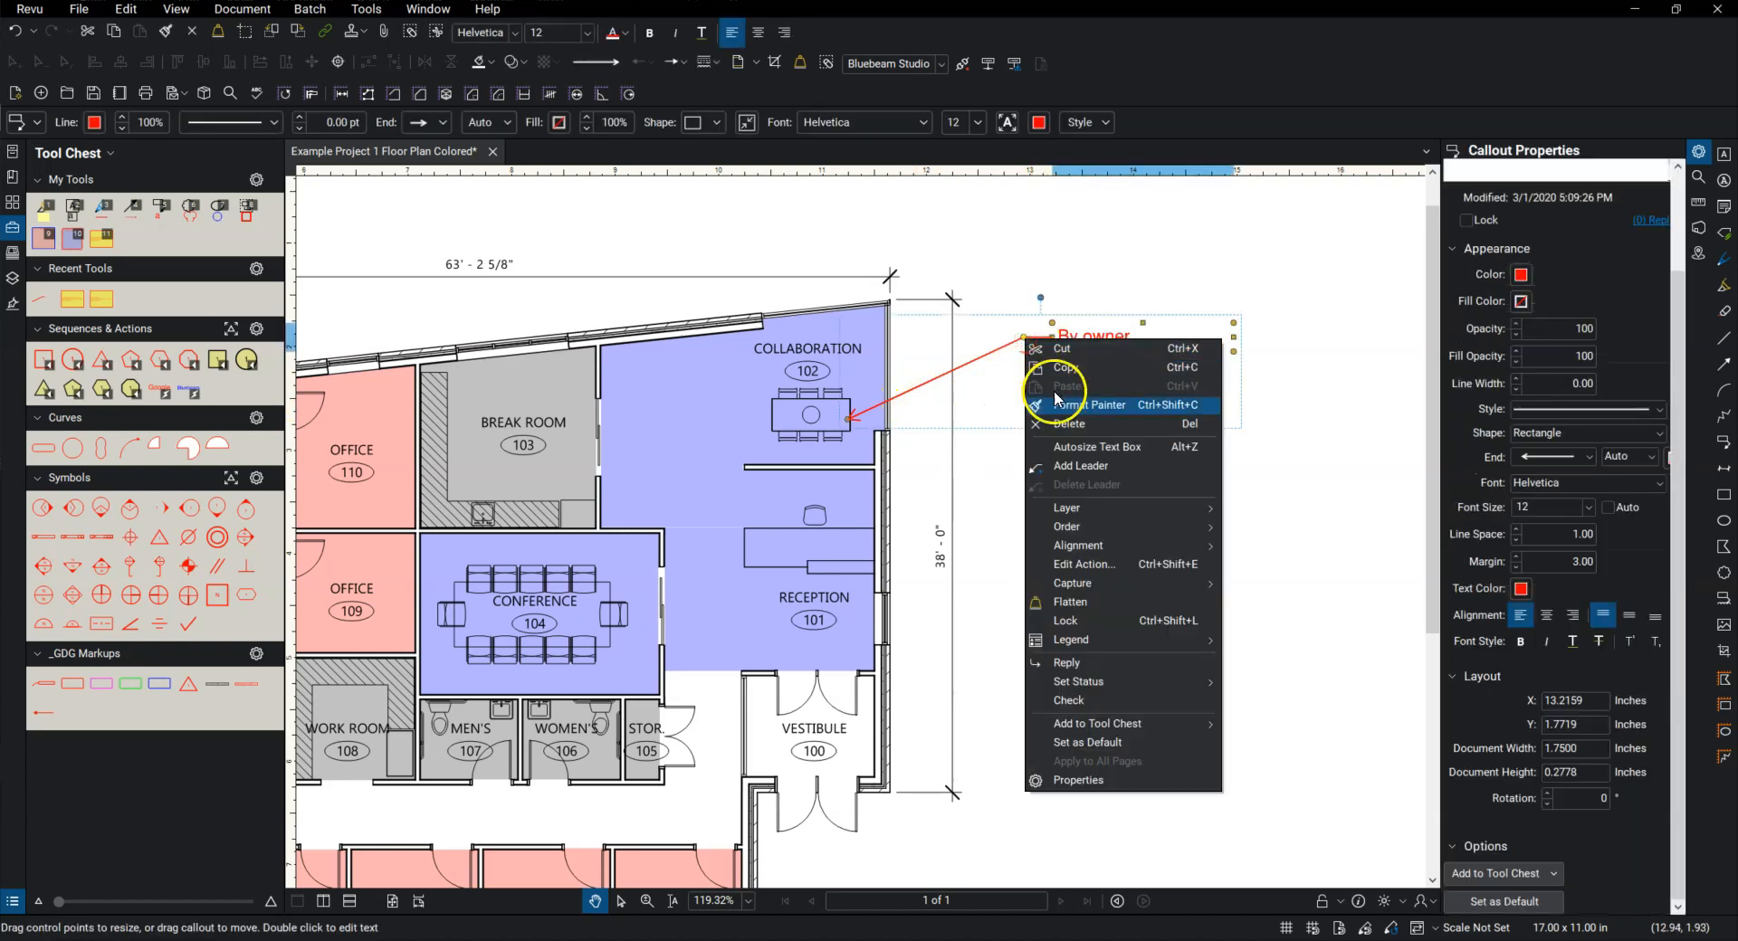
click(1097, 467)
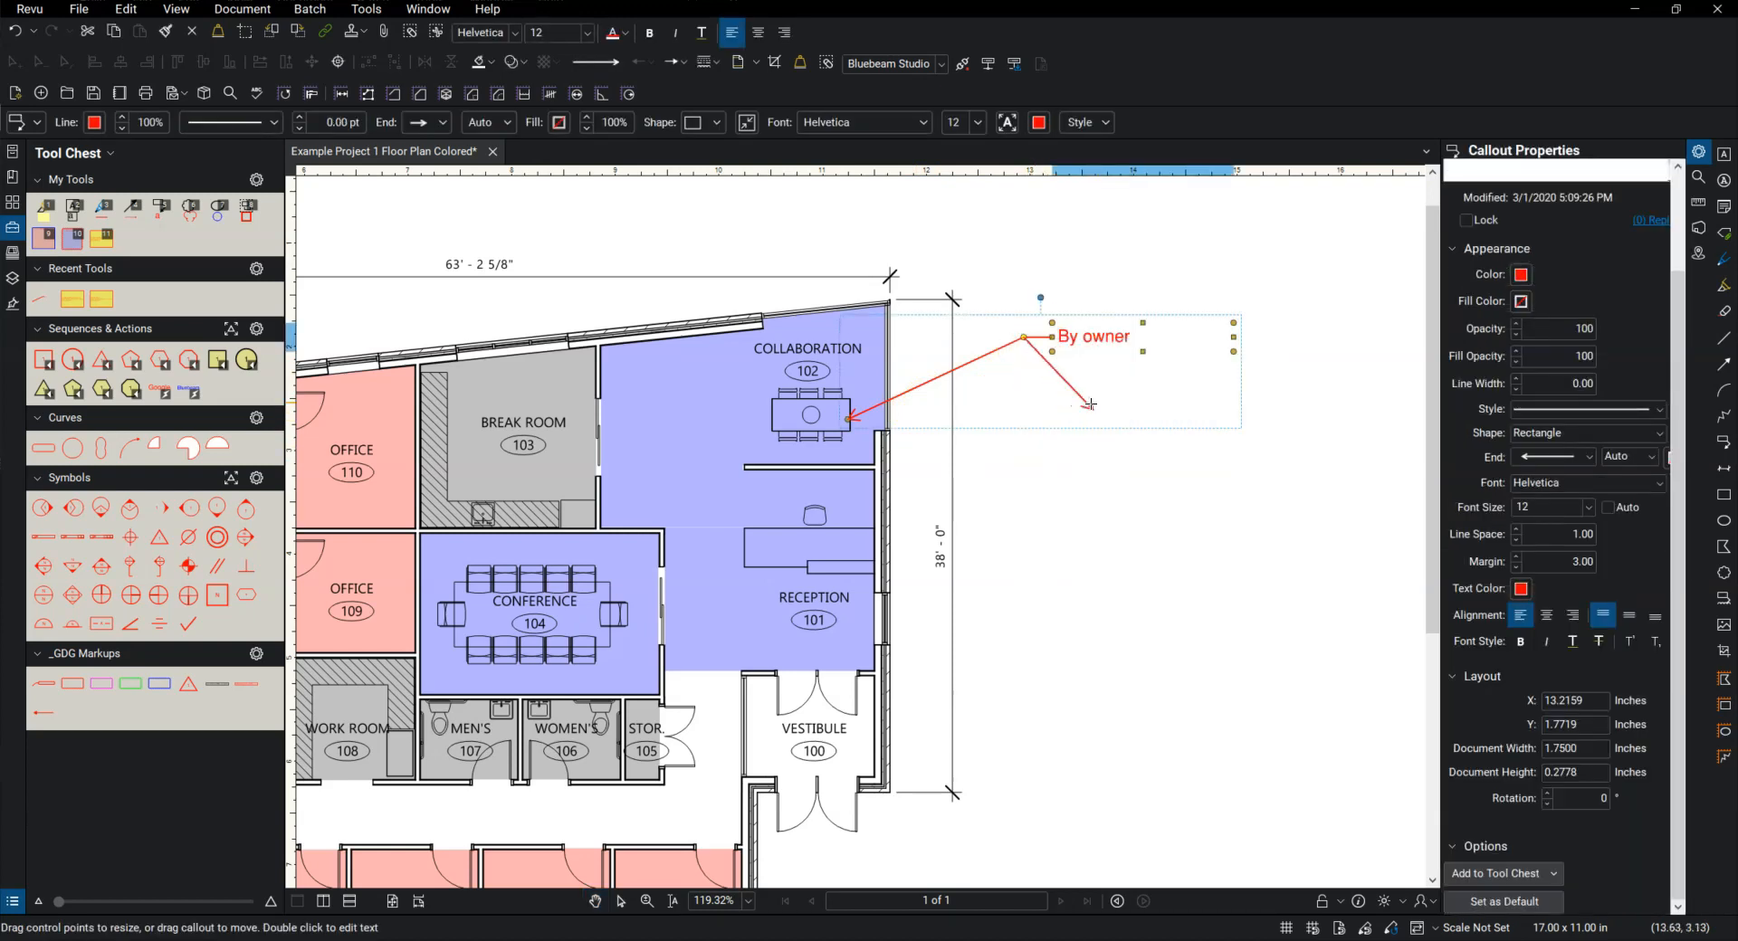
click(842, 539)
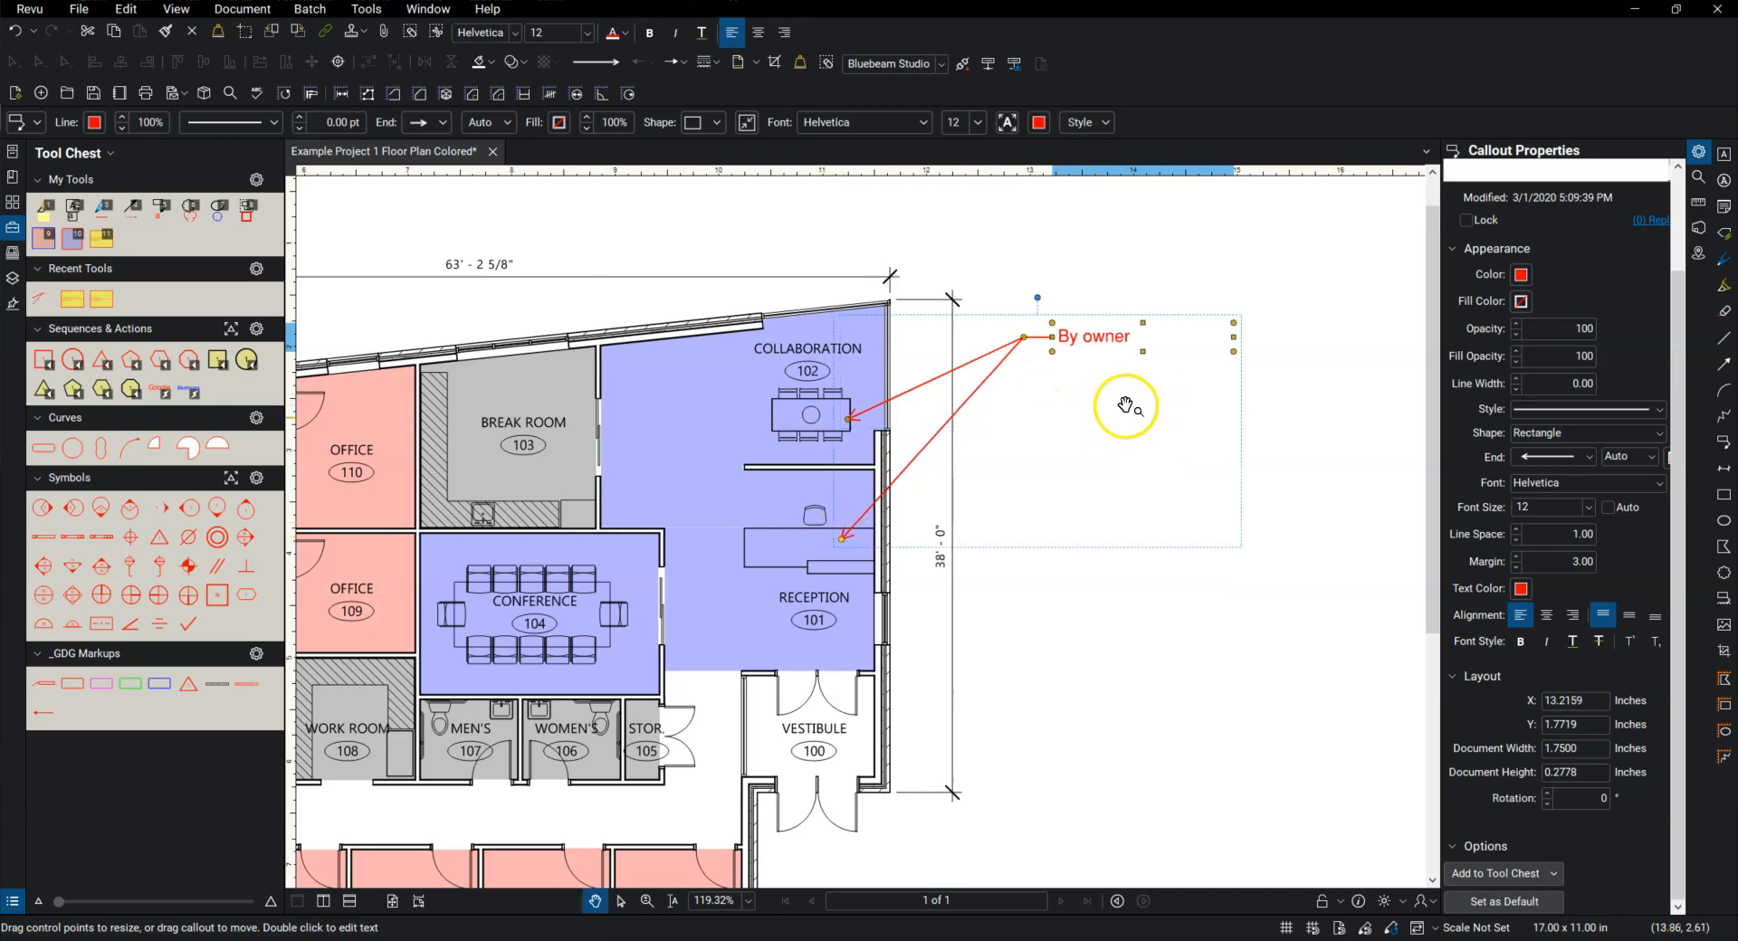
click(1091, 636)
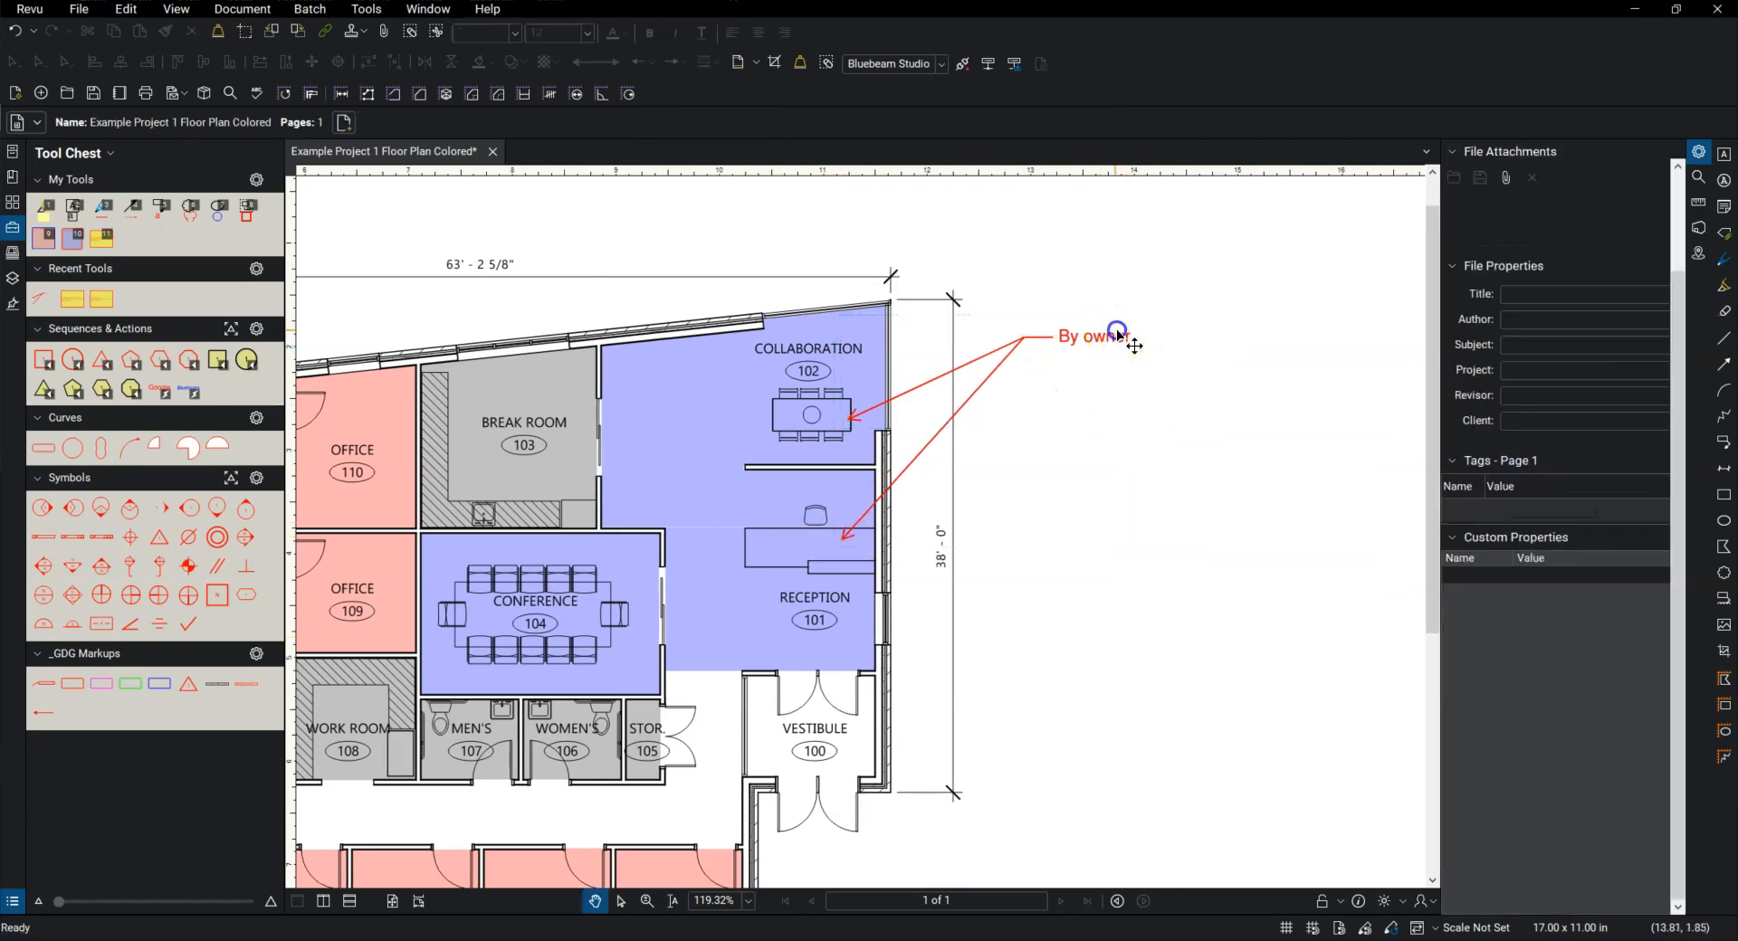
Step: Set the callout's line width to 1.00 so its text is framed
click(1127, 337)
click(1517, 379)
drag(1078, 509, 1073, 485)
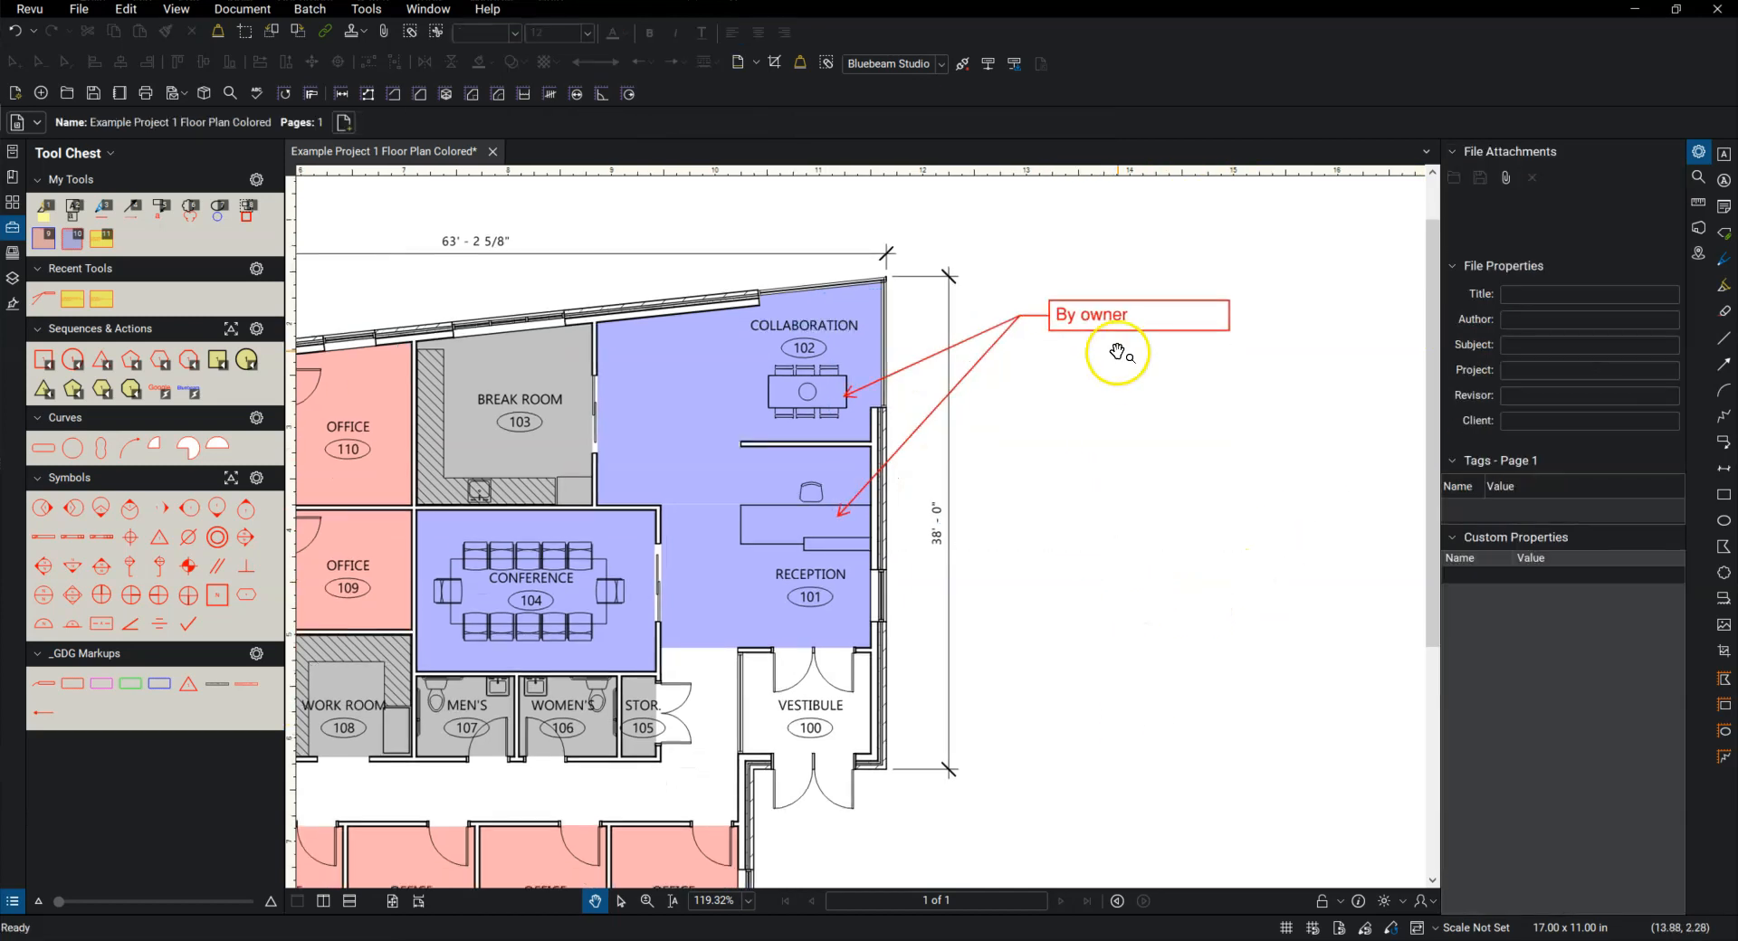
right_click(1105, 317)
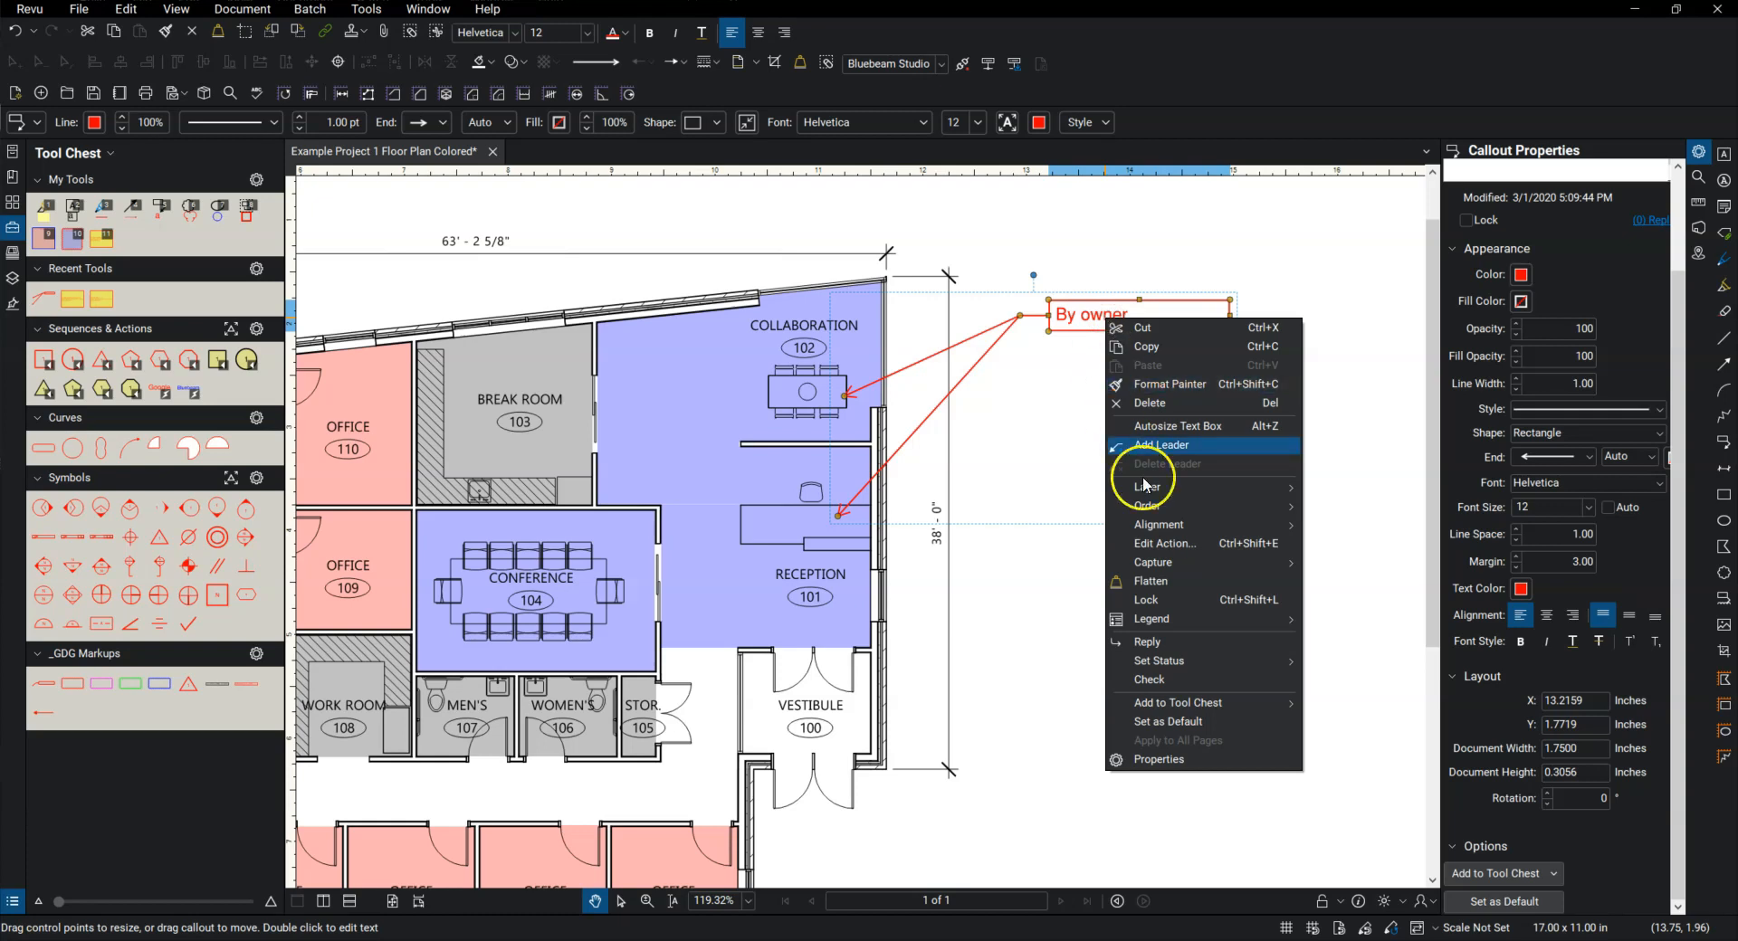
mouse_move(1189, 511)
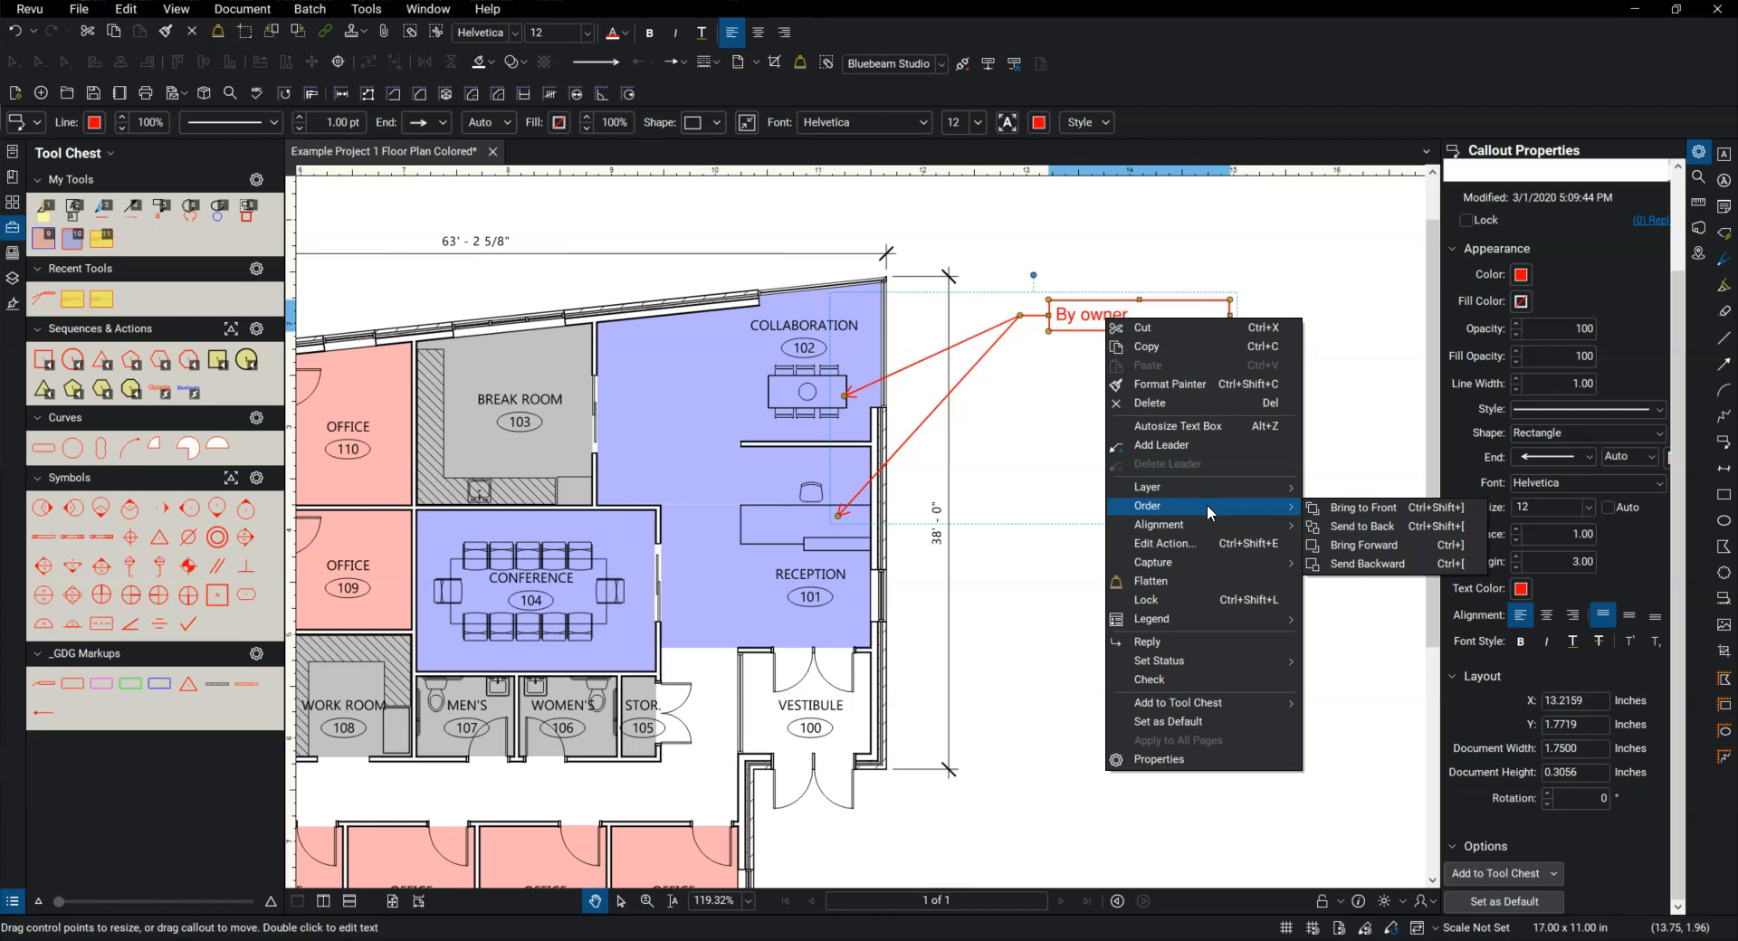
click(1067, 388)
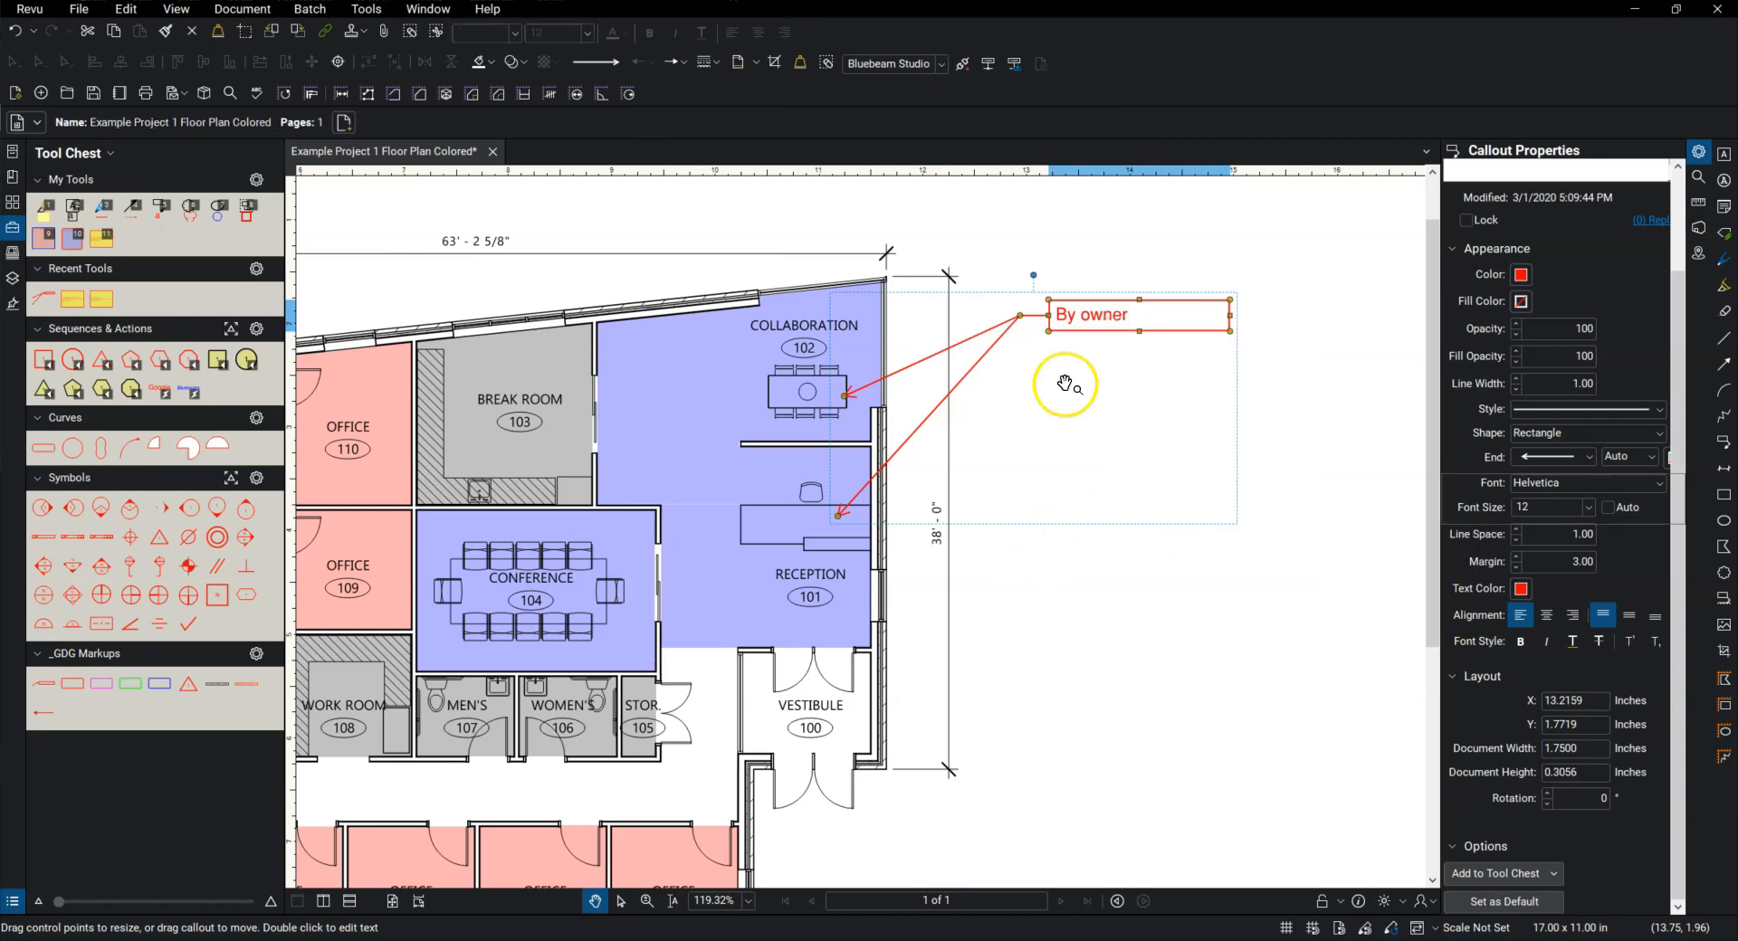
Step: Paste a copy of the callout at about X 13.95, Y 3.31 inches and point both its leaders at Vestibule 100
click(1096, 323)
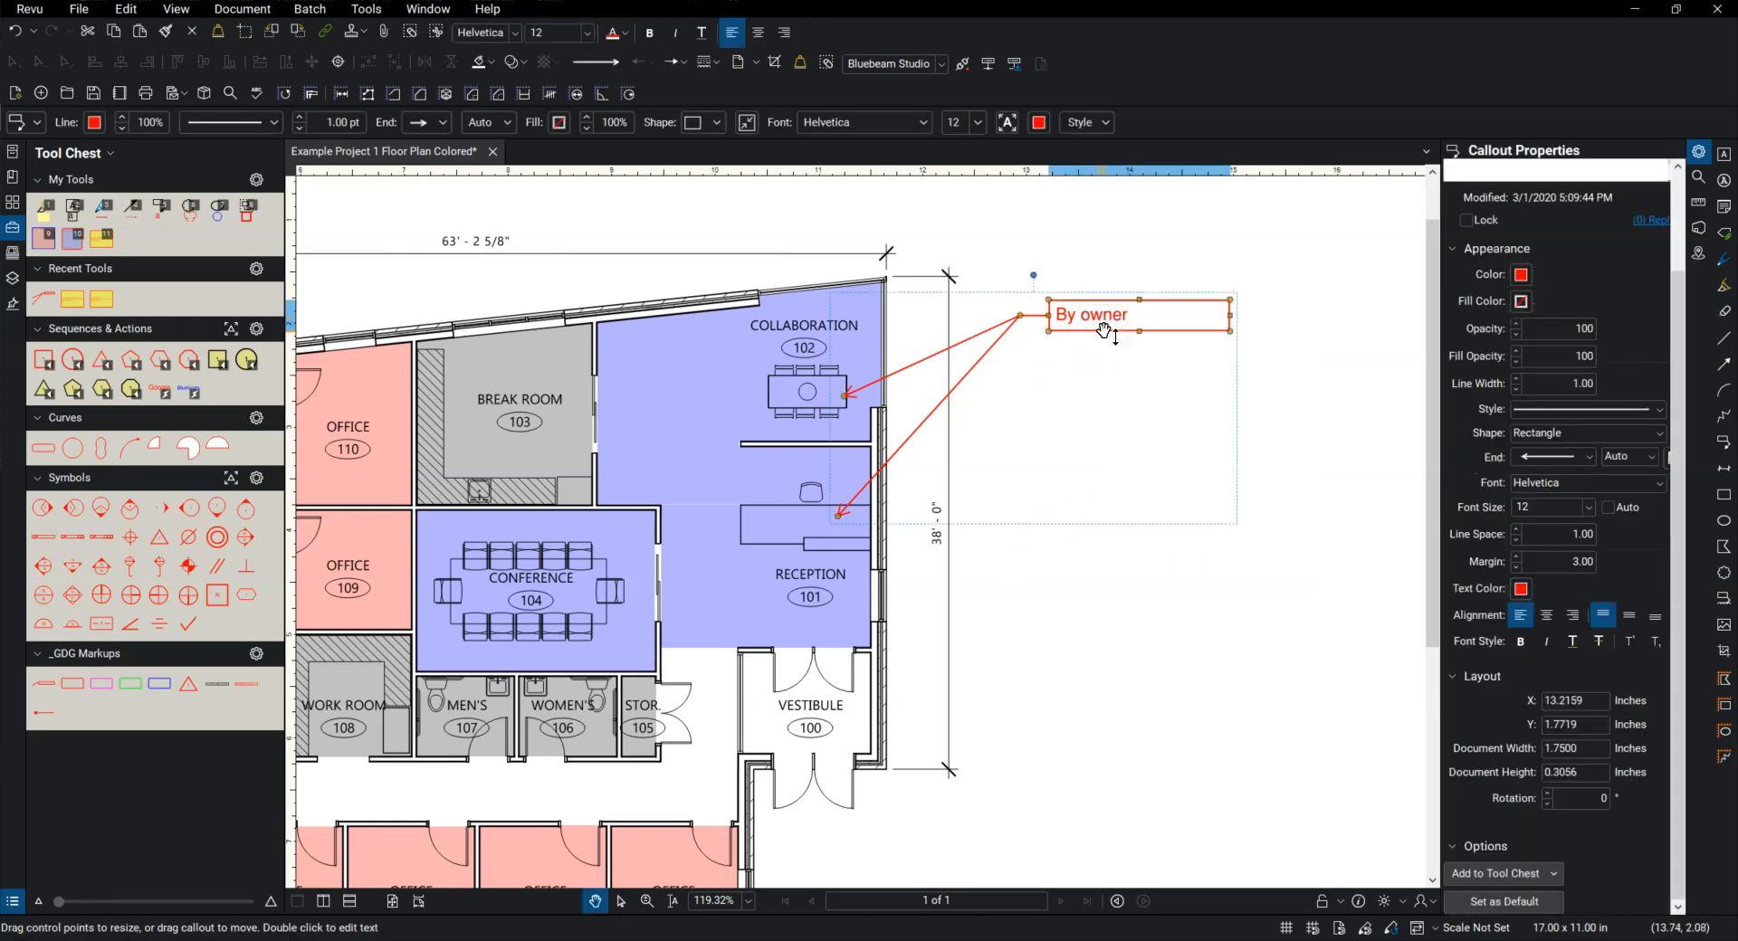
key(ctrl+v)
scroll(1203, 380, down, 2)
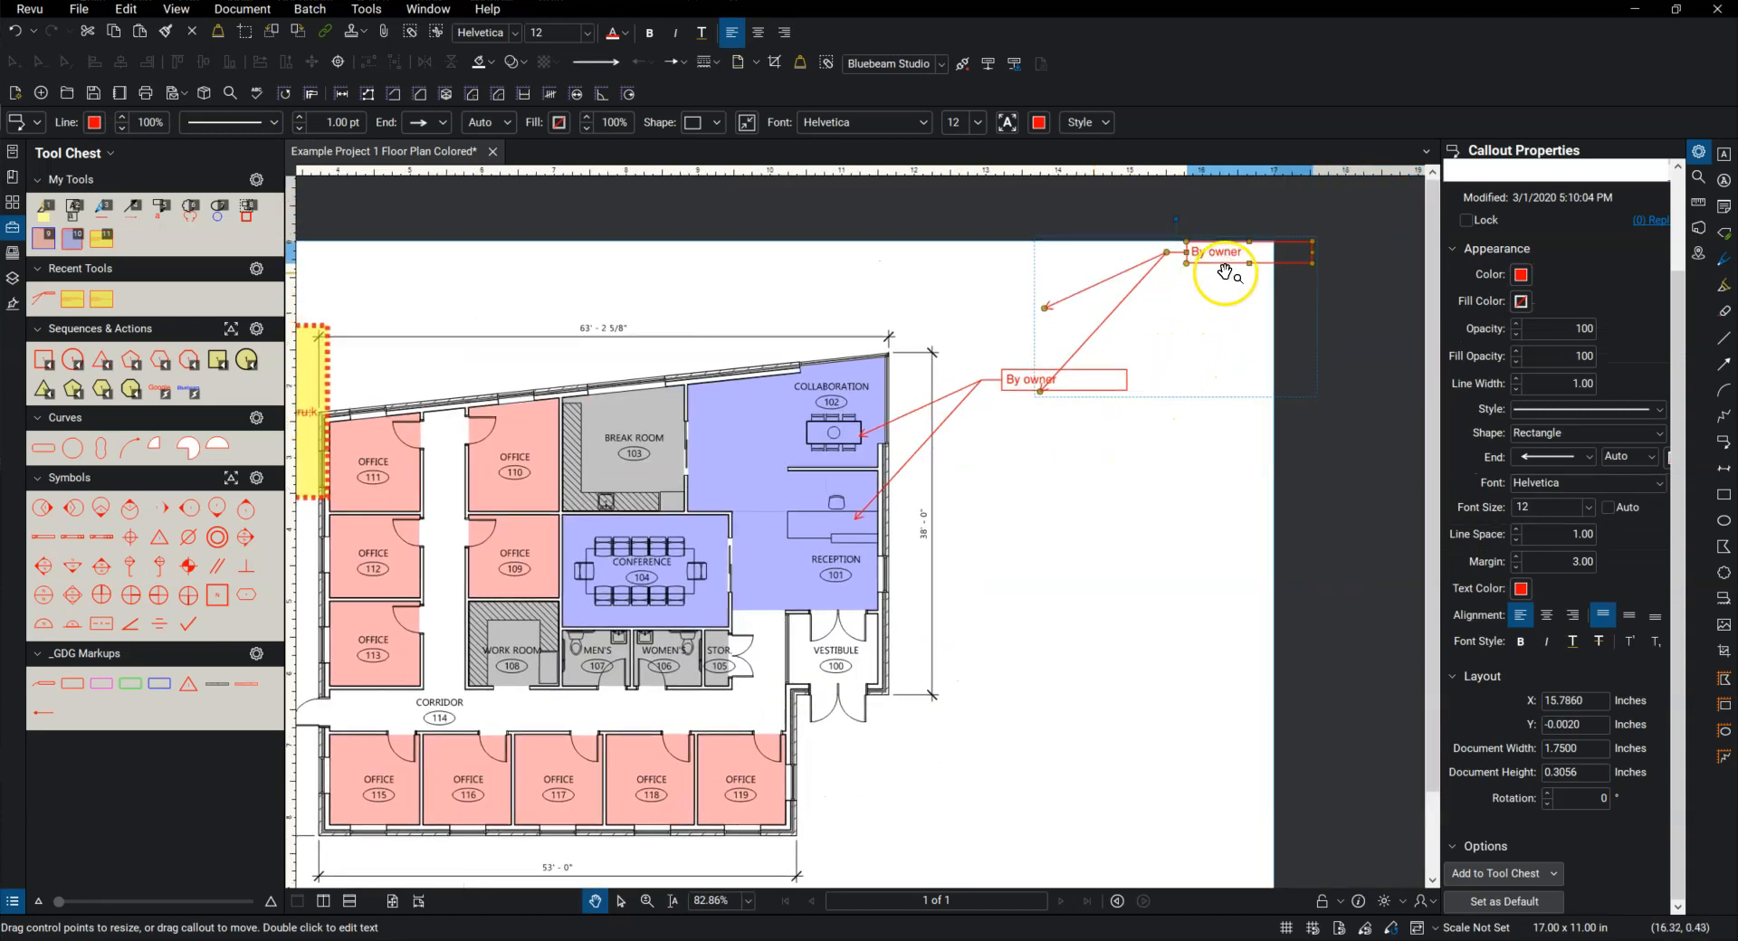
drag(1222, 286, 1086, 517)
drag(1024, 408, 833, 668)
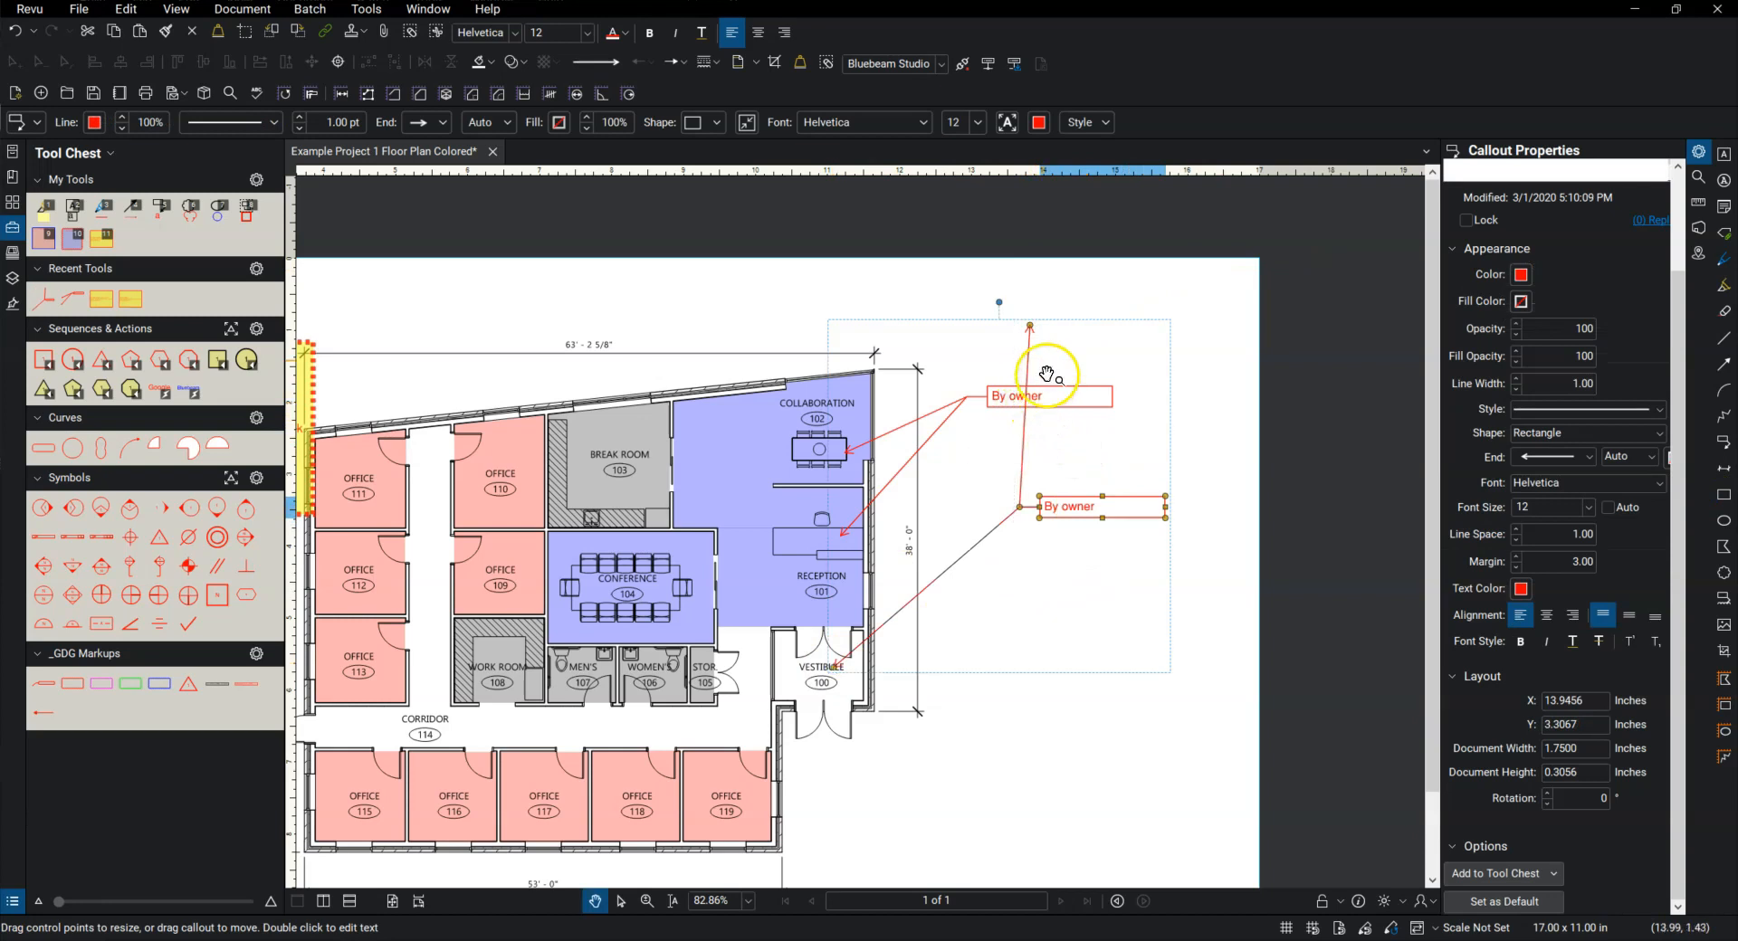
drag(1029, 326, 806, 637)
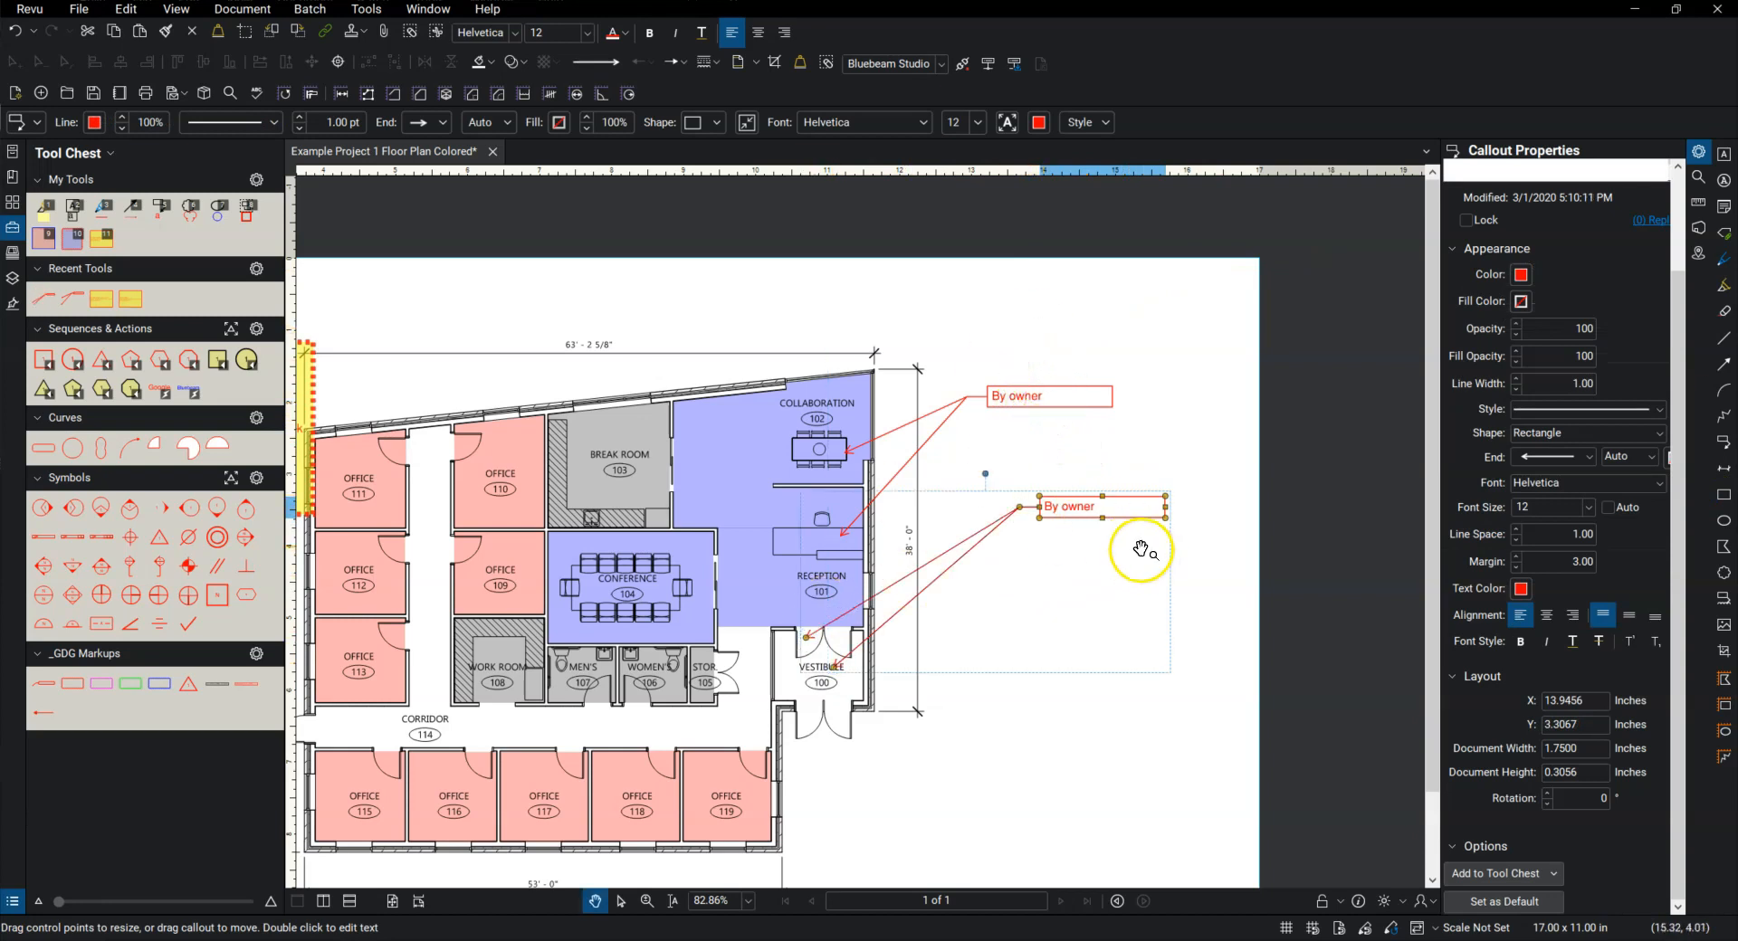
Step: Select both "By owner" callouts and align the upper one's text frame vertically in line with the lower one
scroll(1055, 417, up, 3)
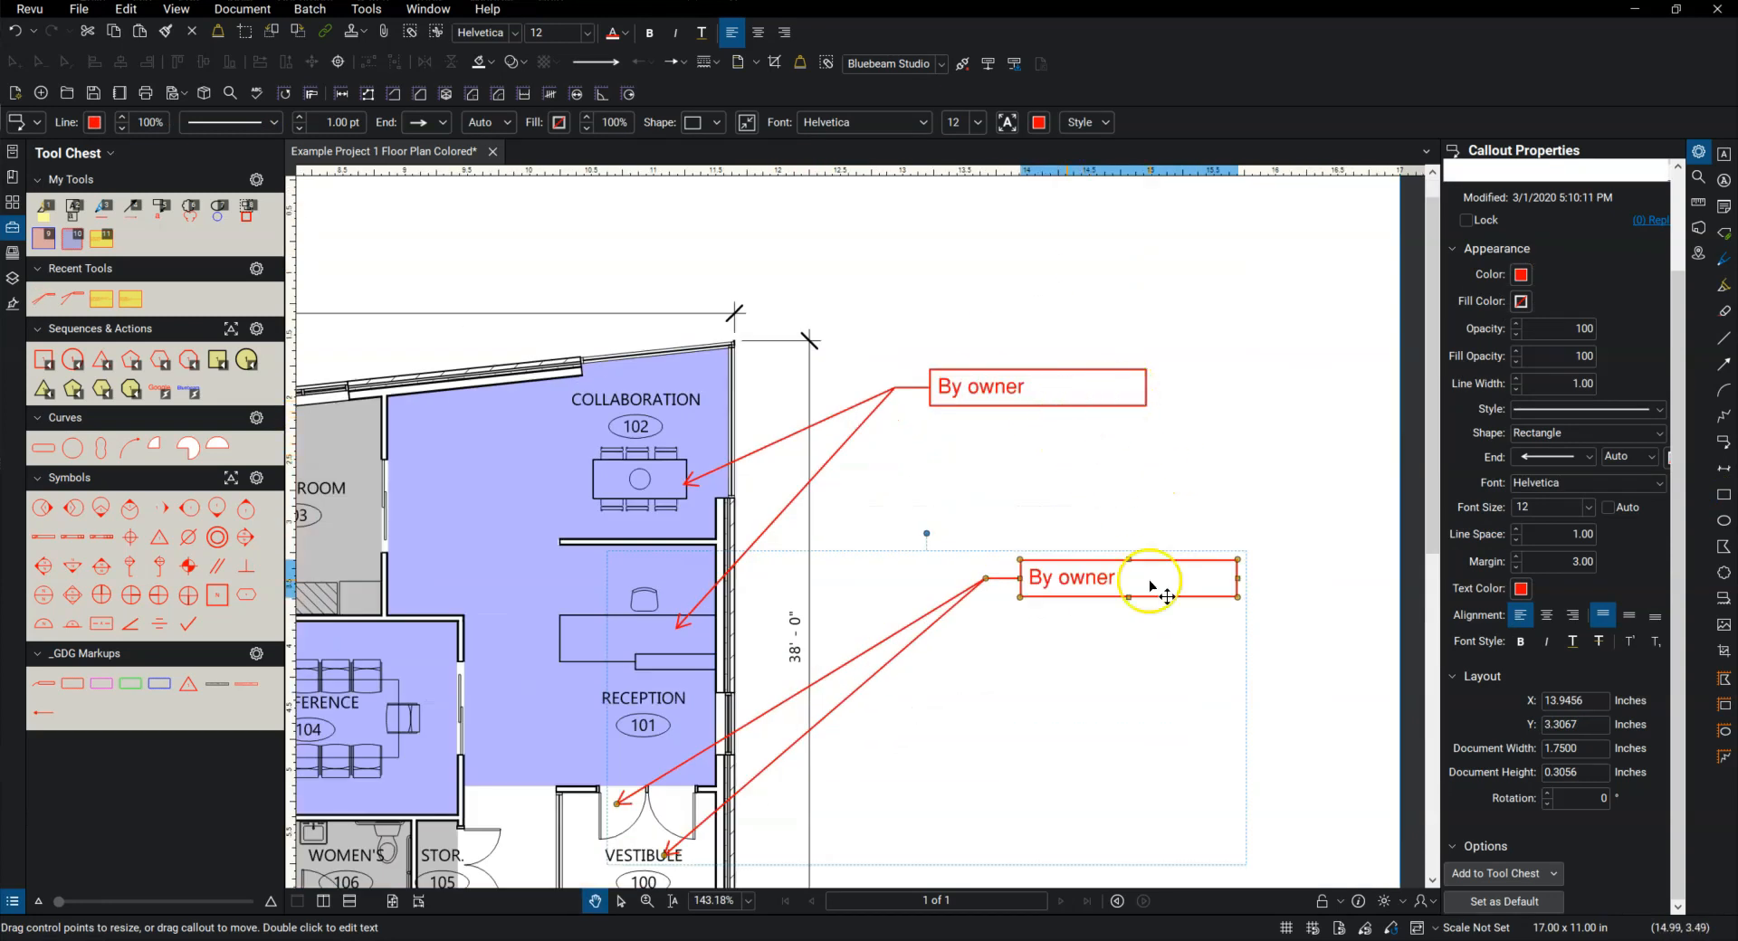
scroll(1053, 512, down, 1)
drag(1092, 523, 1018, 489)
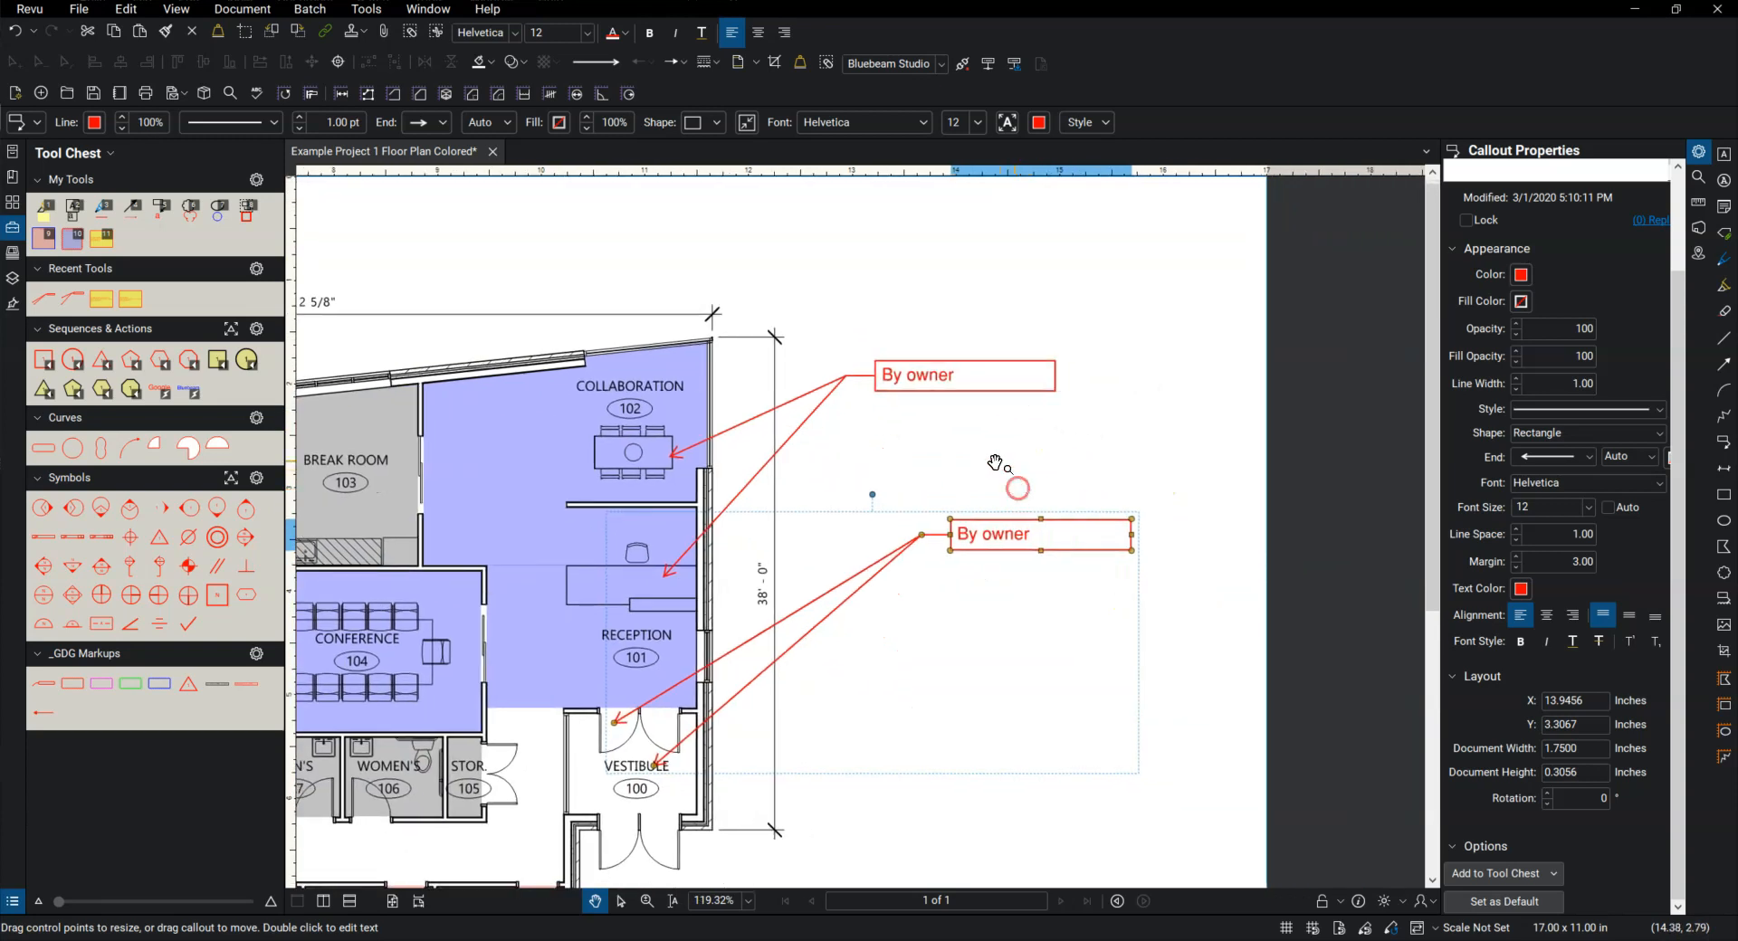
click(977, 387)
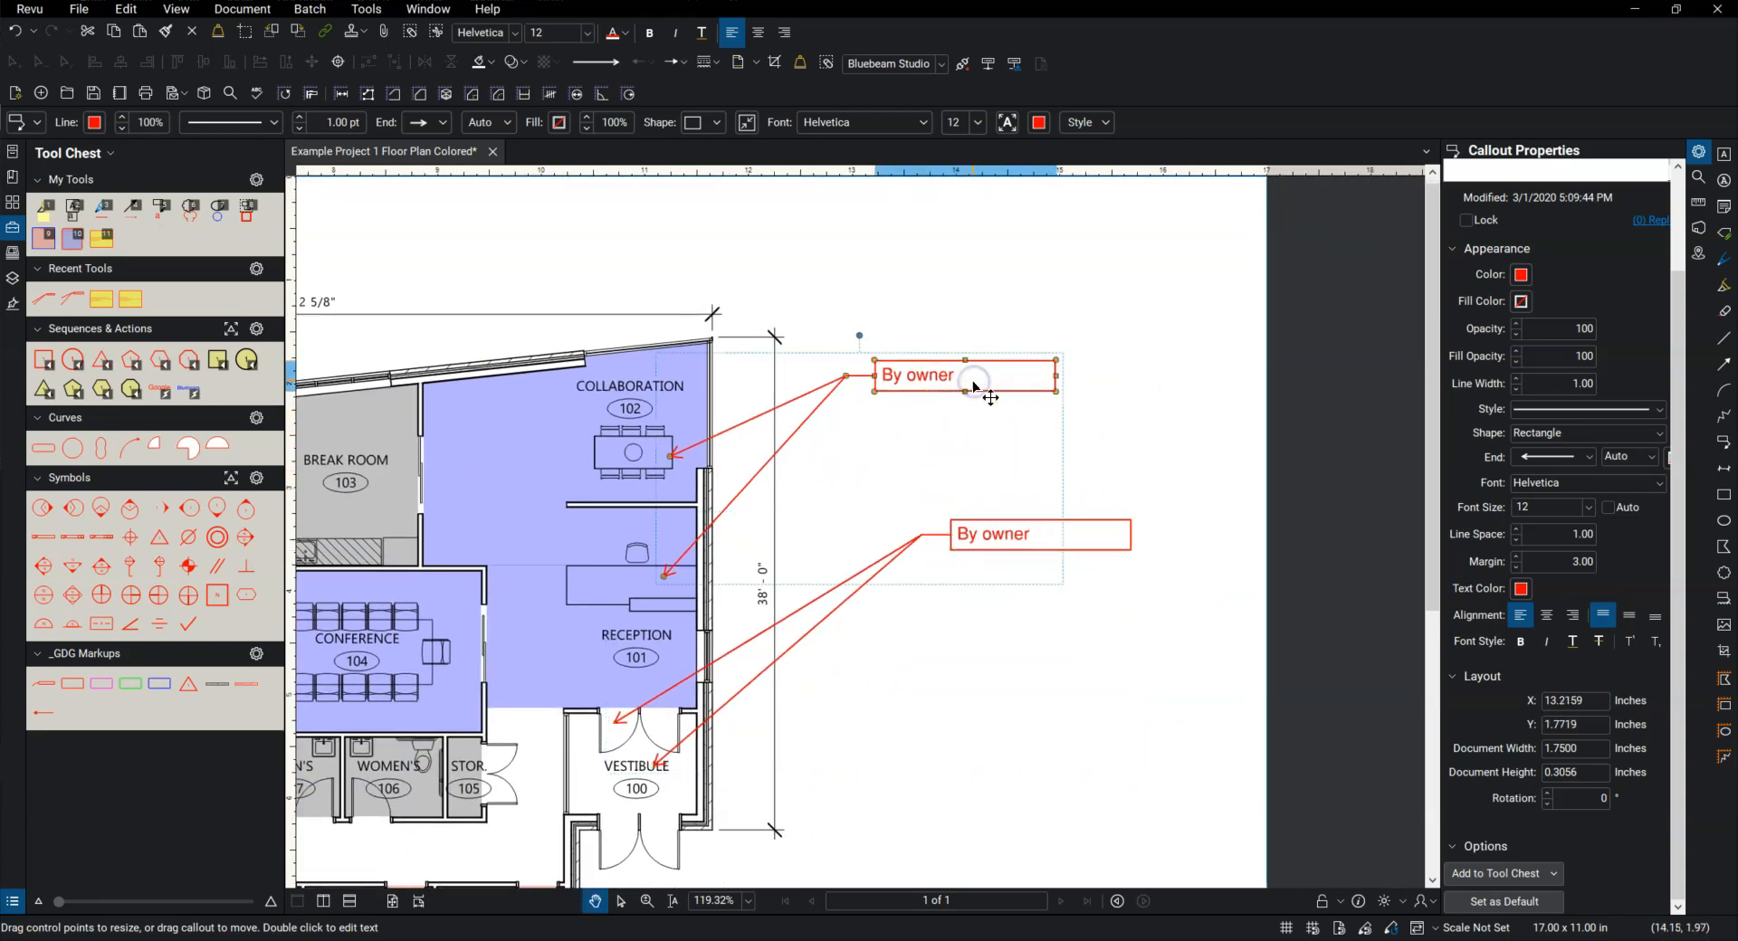
shift+click(1104, 530)
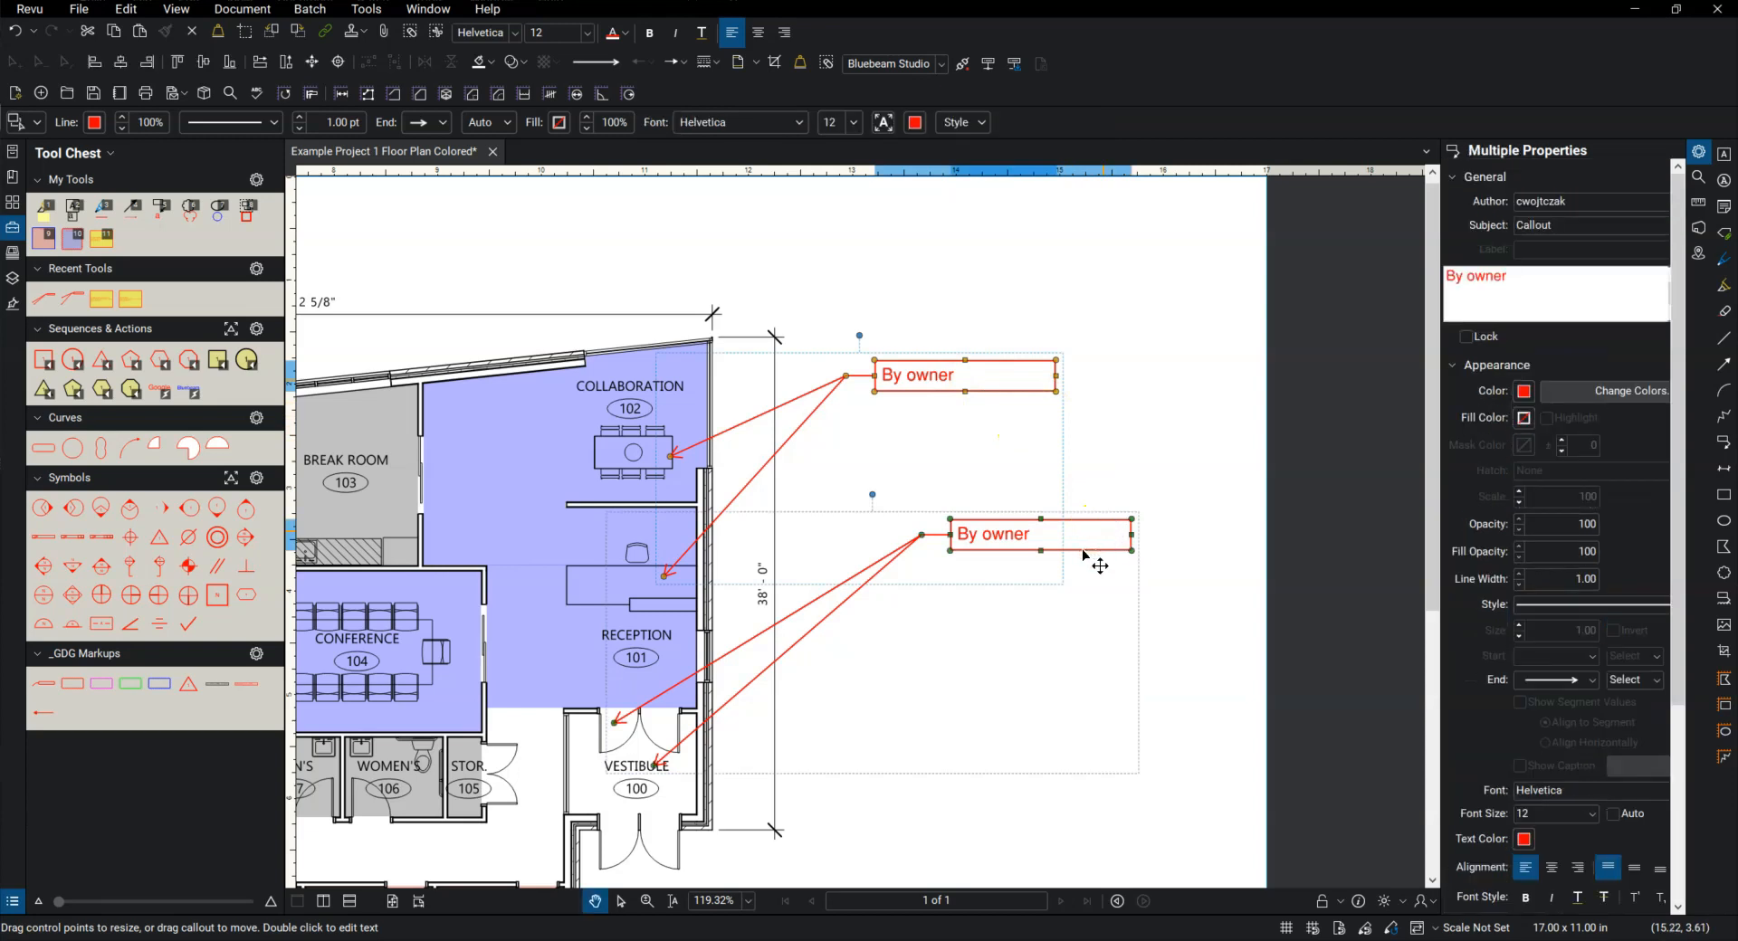
right_click(1084, 554)
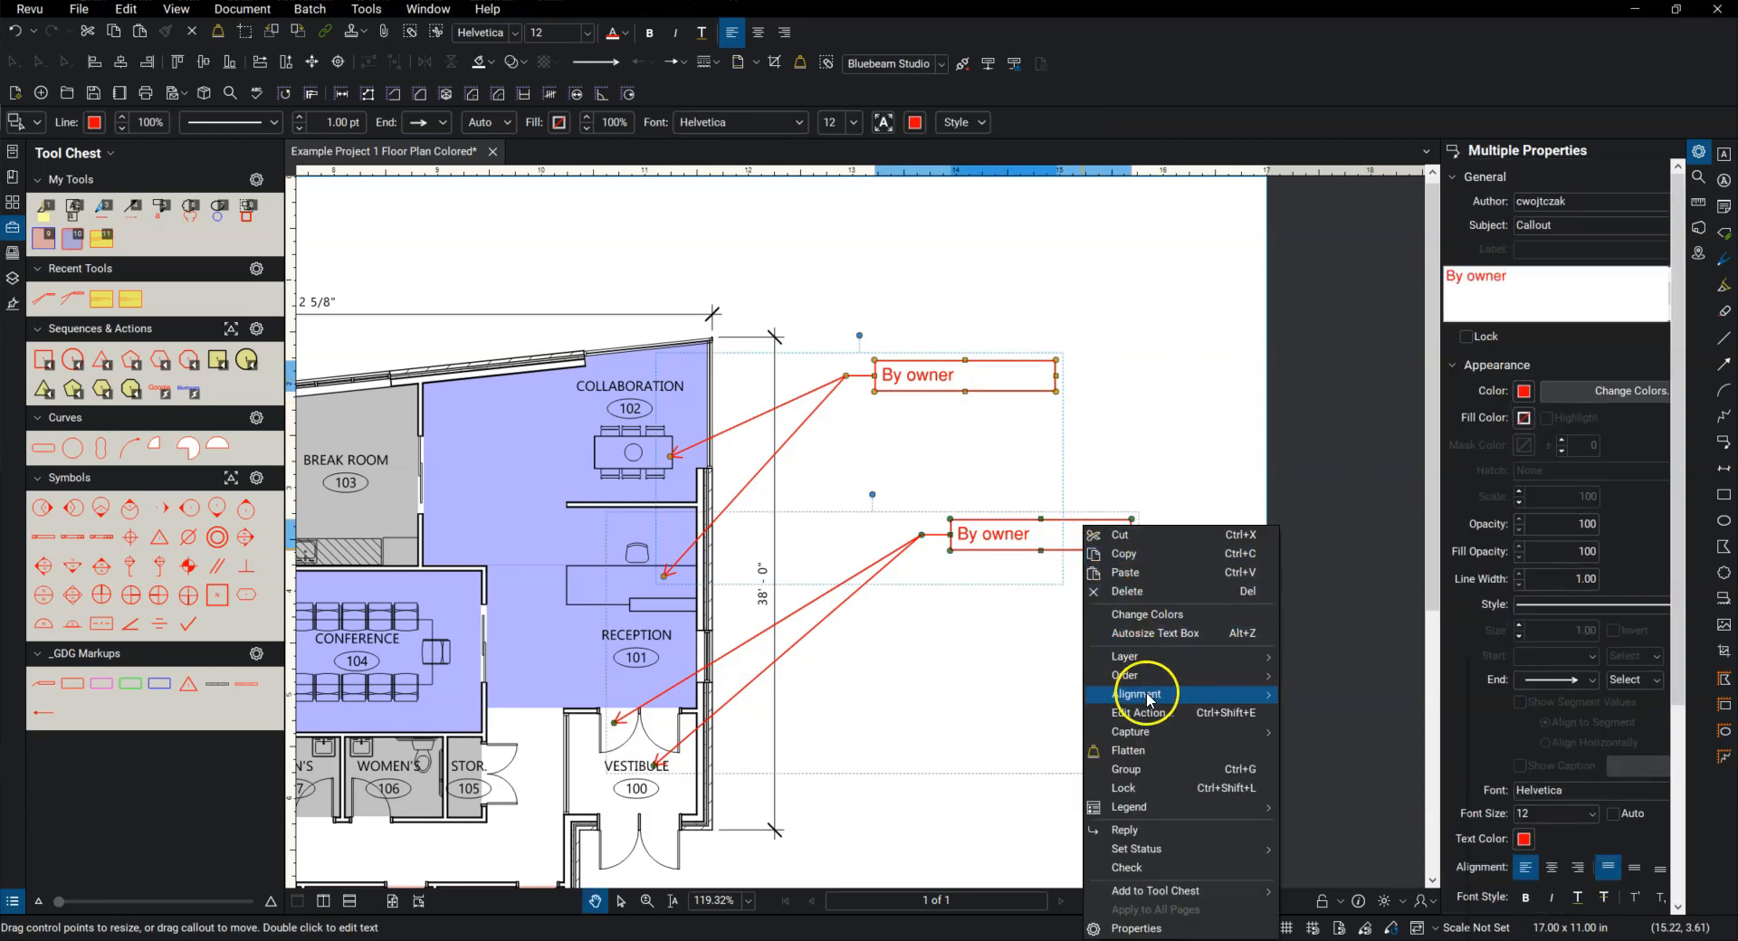
mouse_move(1148, 700)
click(1314, 703)
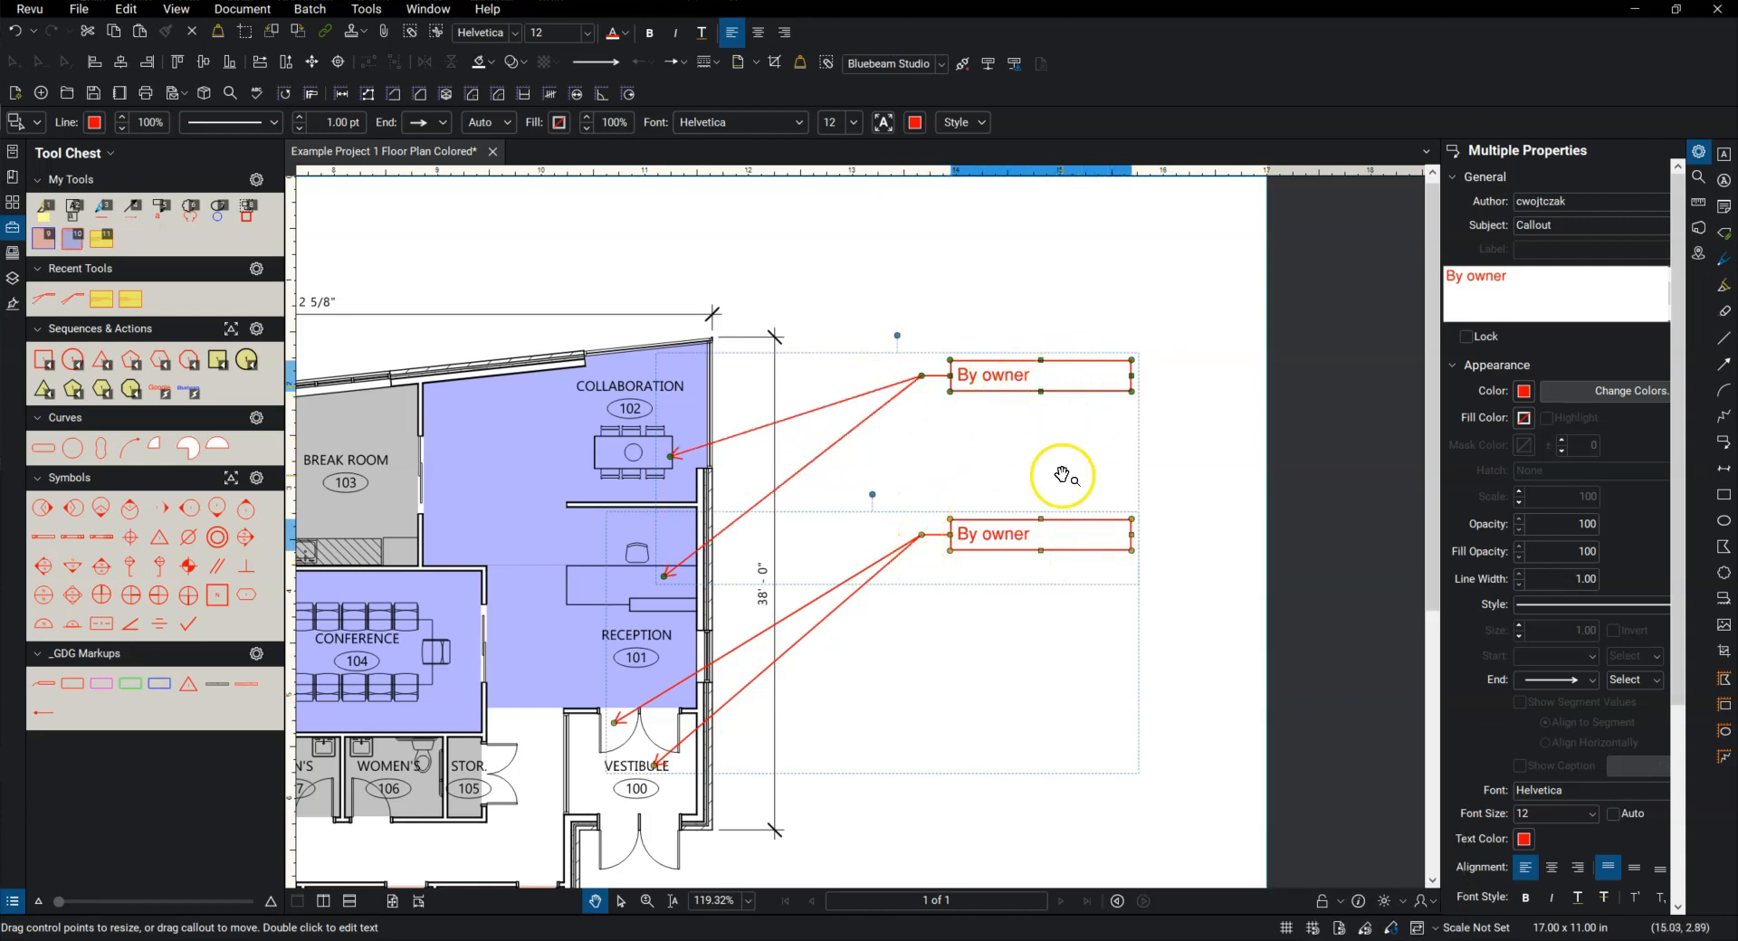
scroll(1066, 413, down, 1)
right_click(1047, 392)
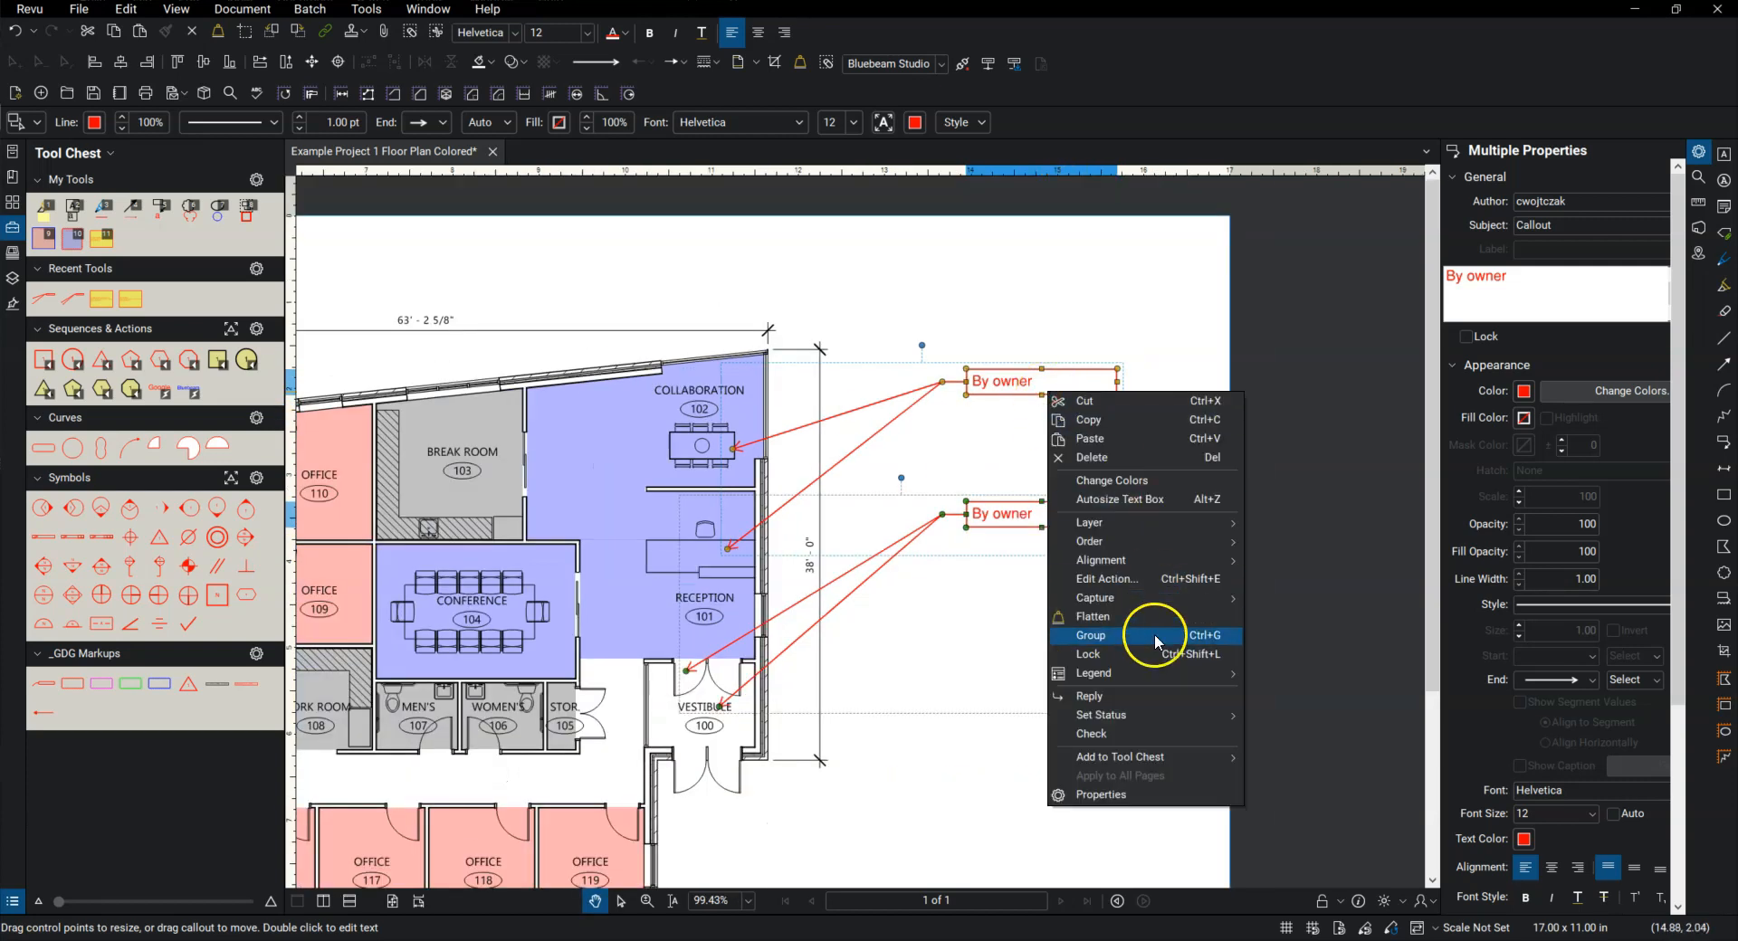
mouse_move(1132, 600)
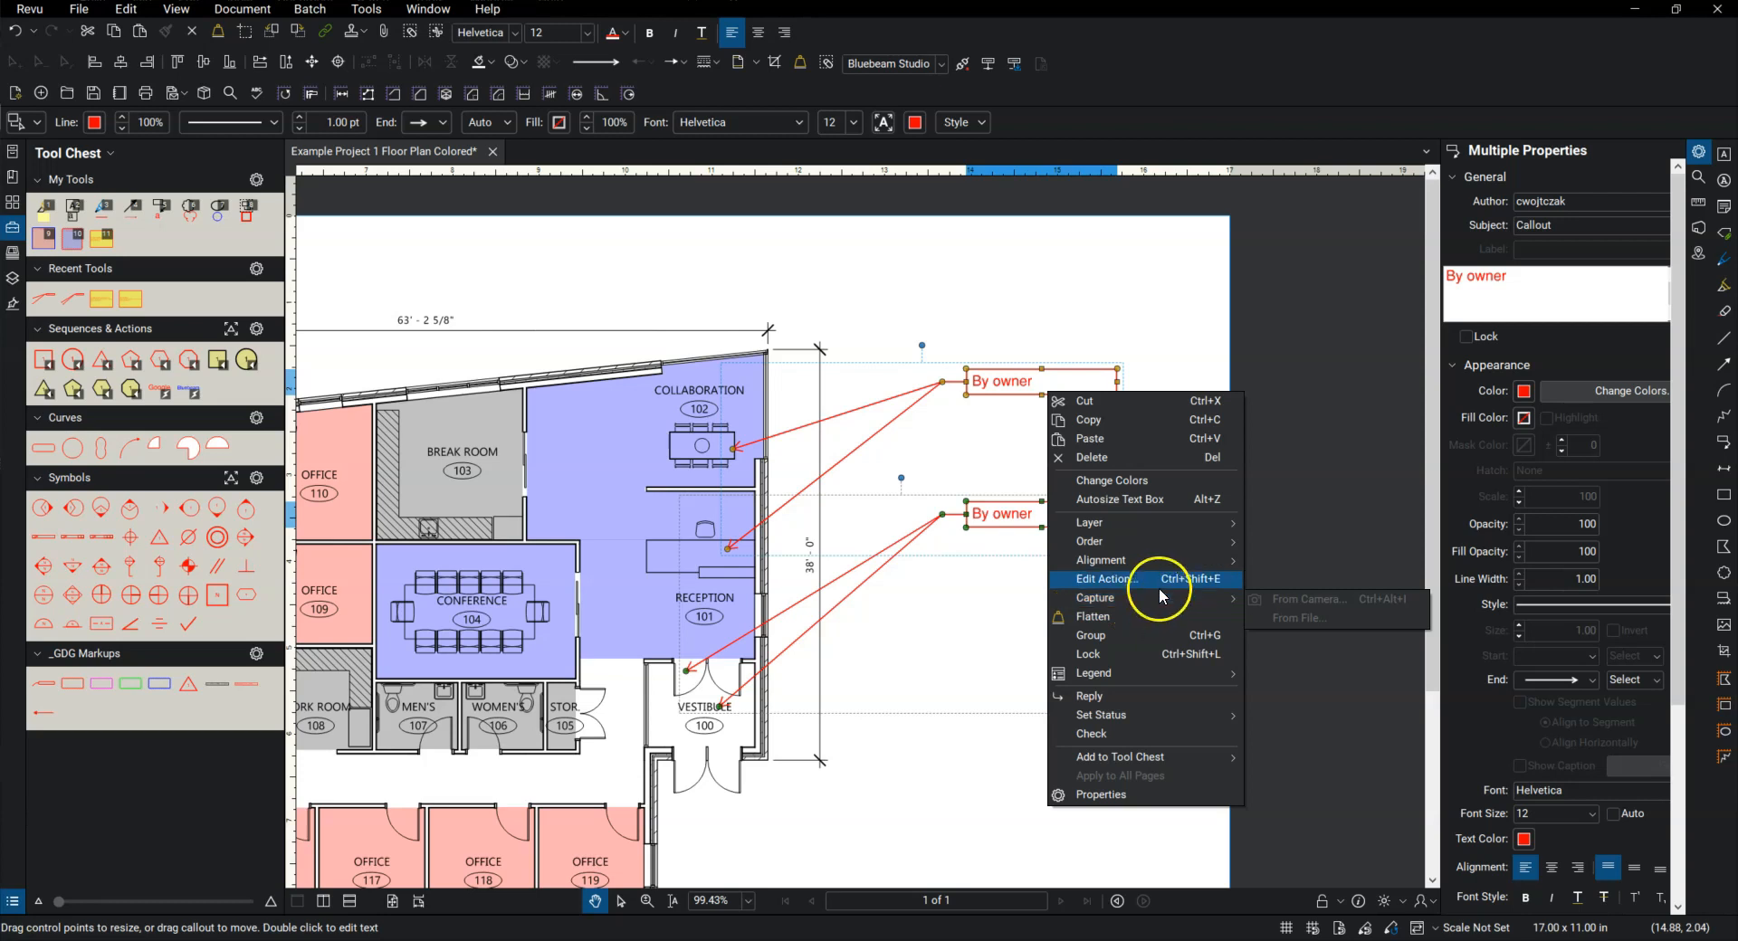
click(965, 595)
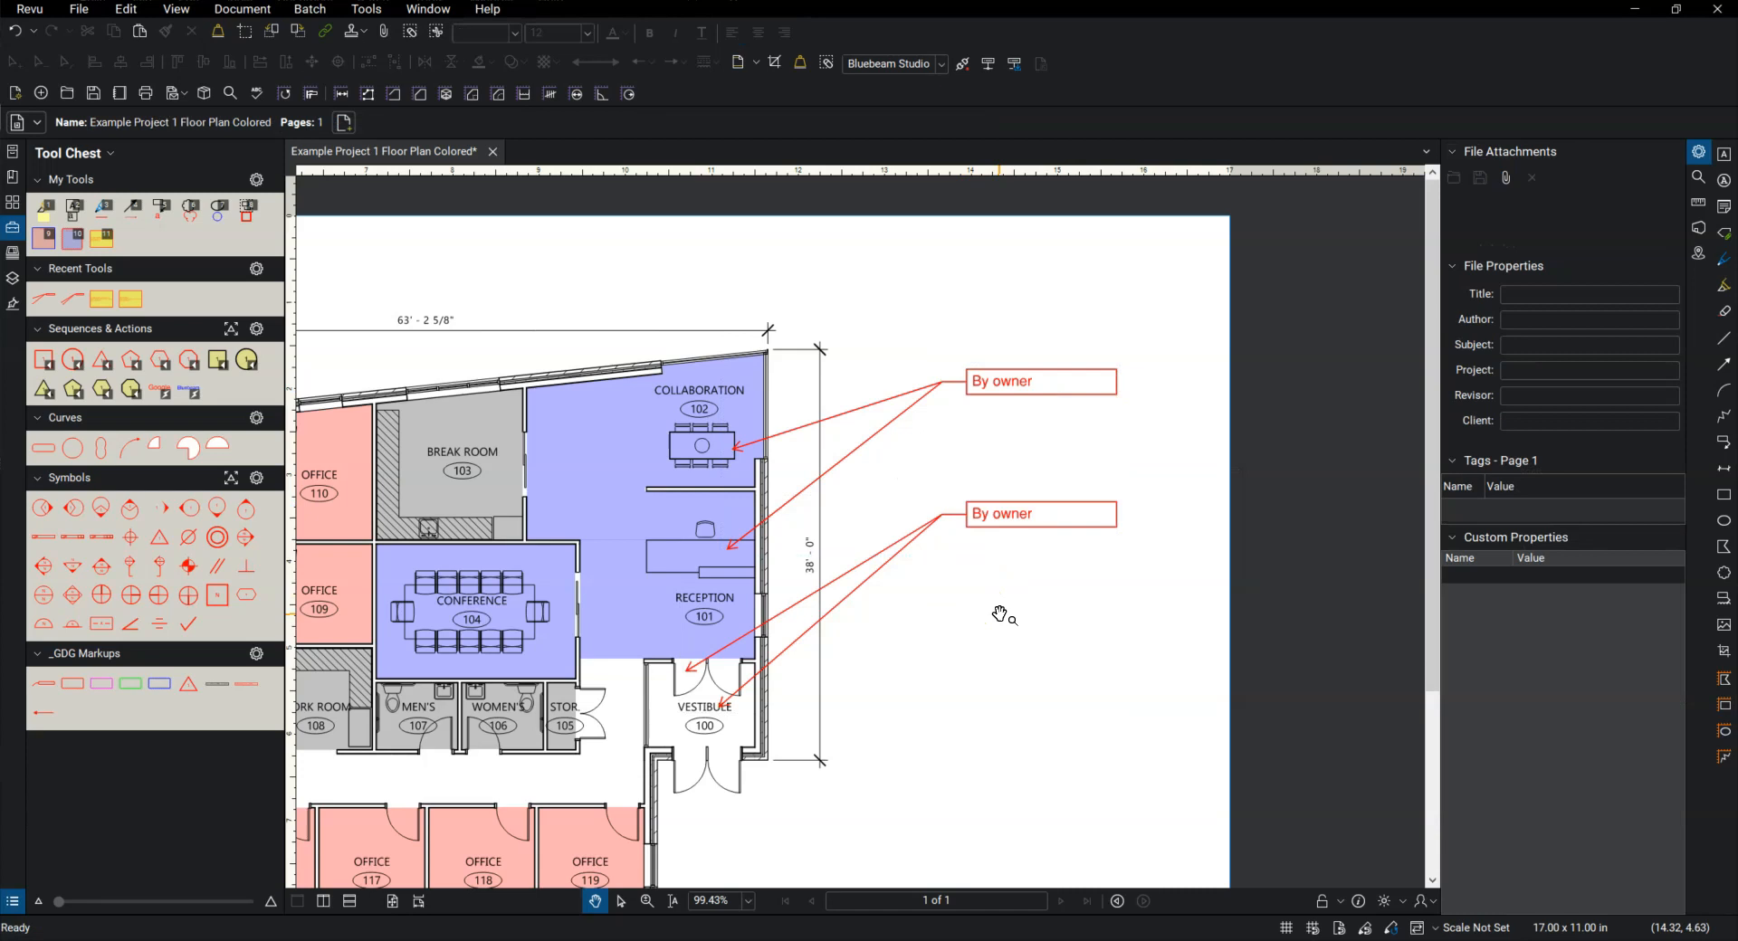
Step: Place a yellow note above the Break Room 103 label with the text "Generic text note here." and close its pop-up
drag(769, 514, 920, 496)
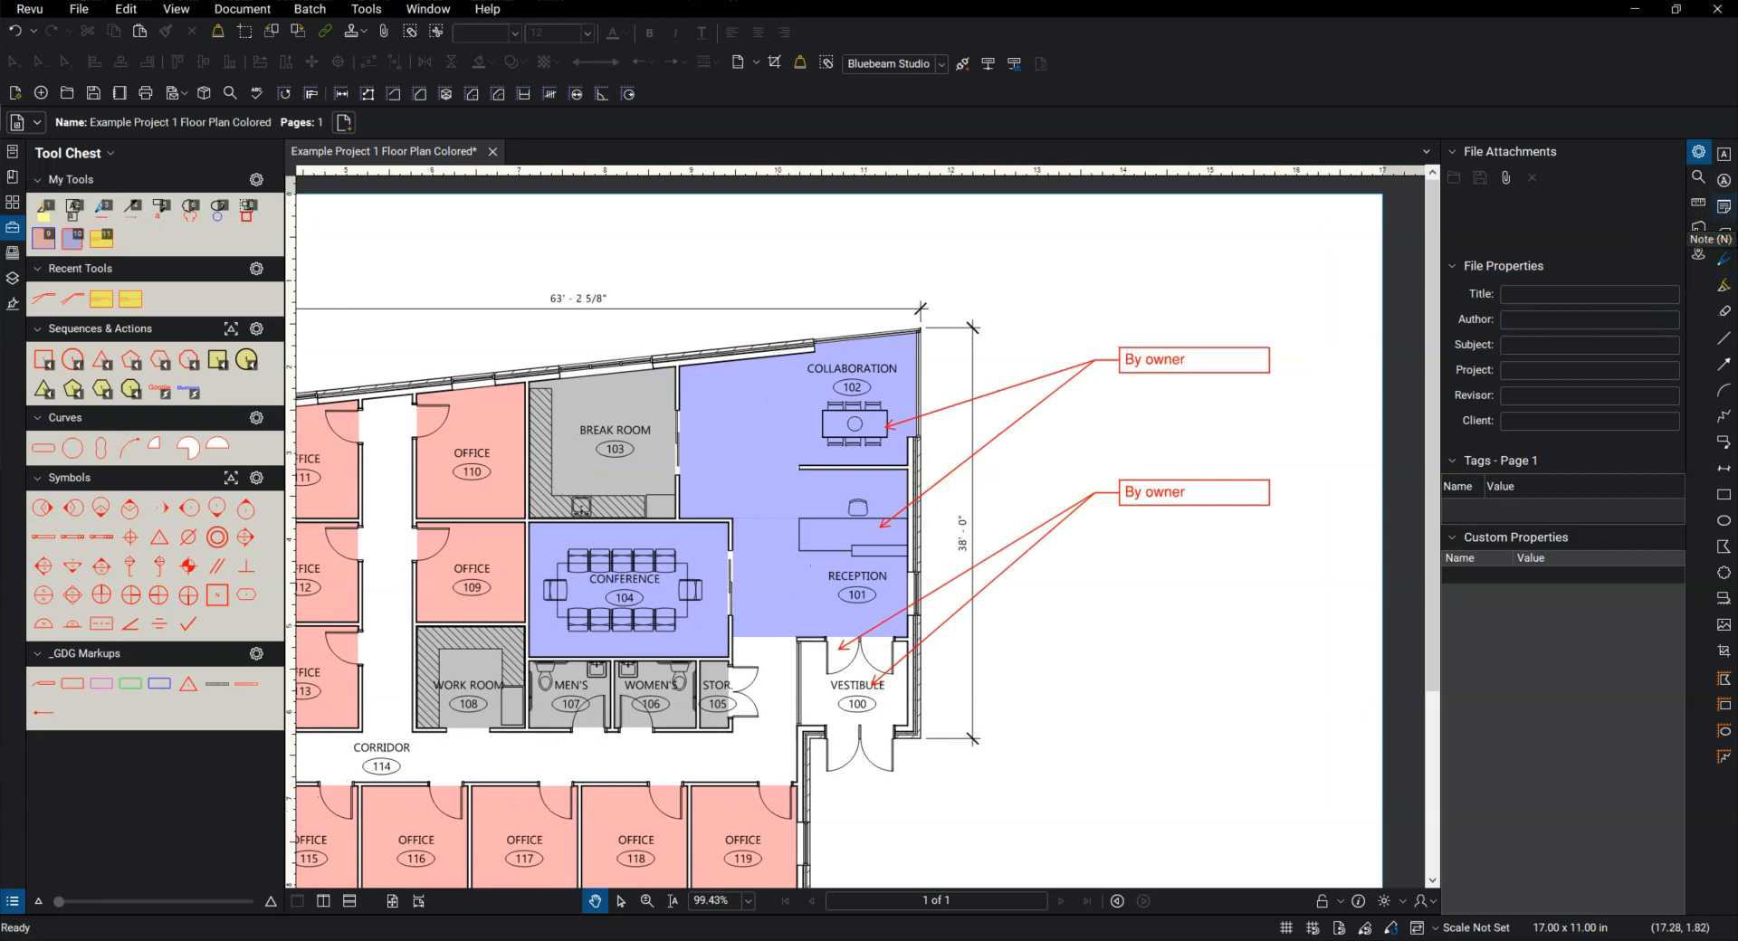
click(1724, 208)
scroll(615, 432, up, 2)
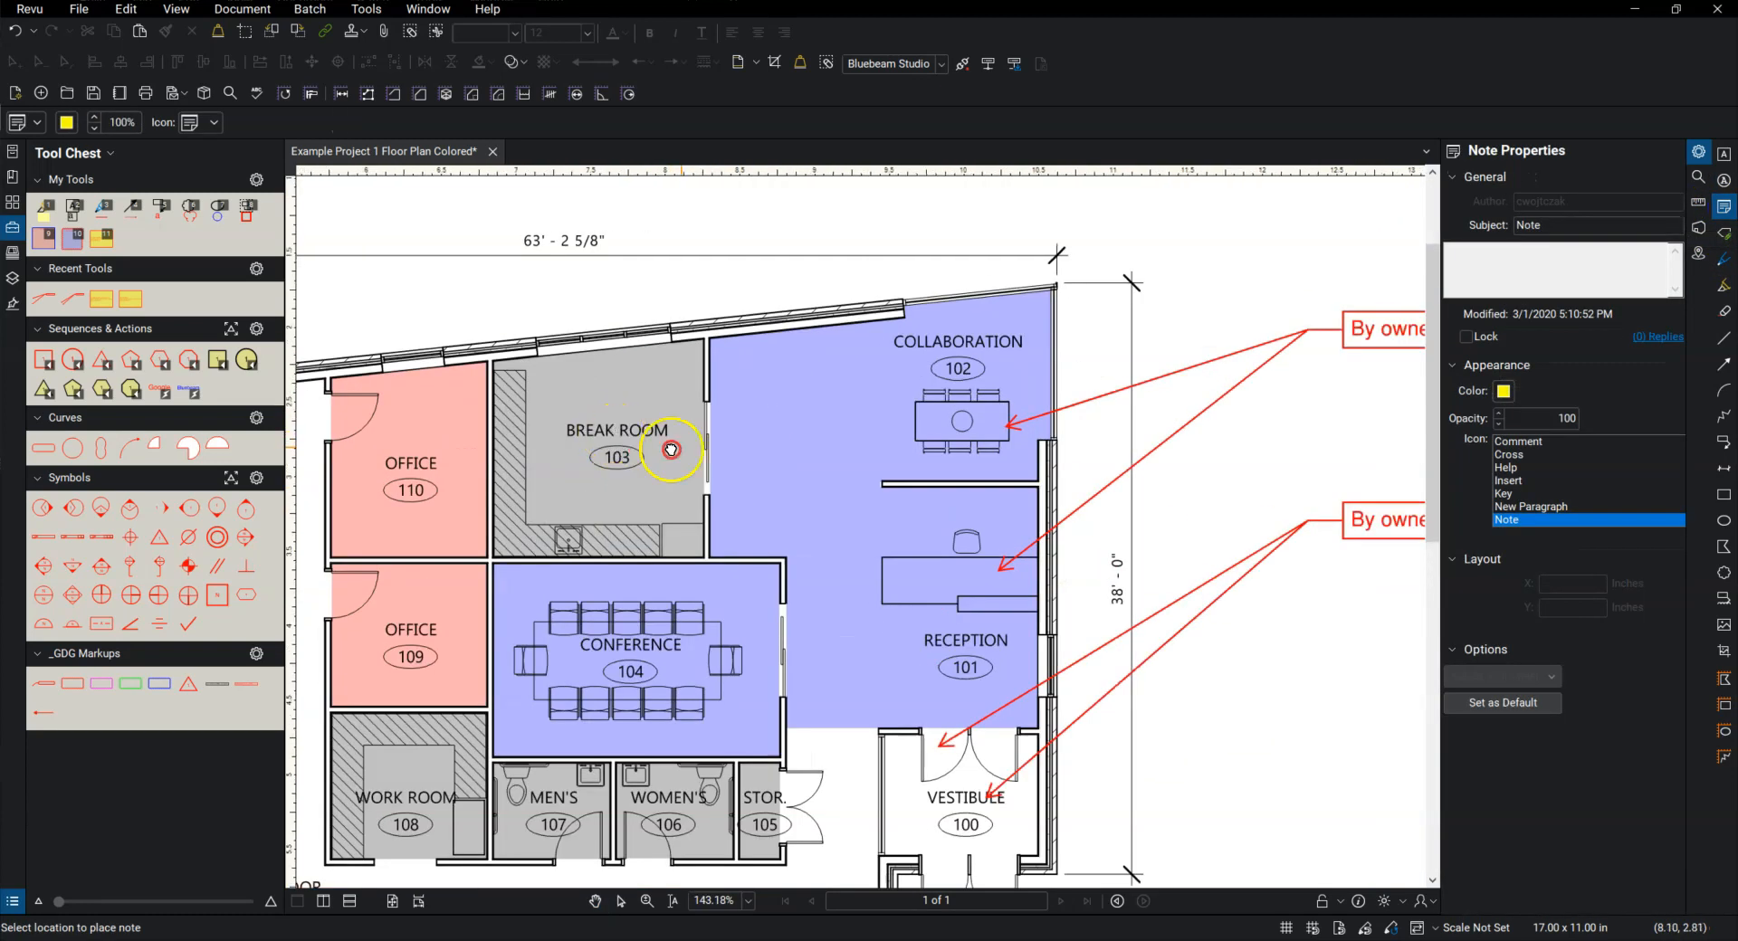
scroll(671, 450, up, 1)
click(677, 396)
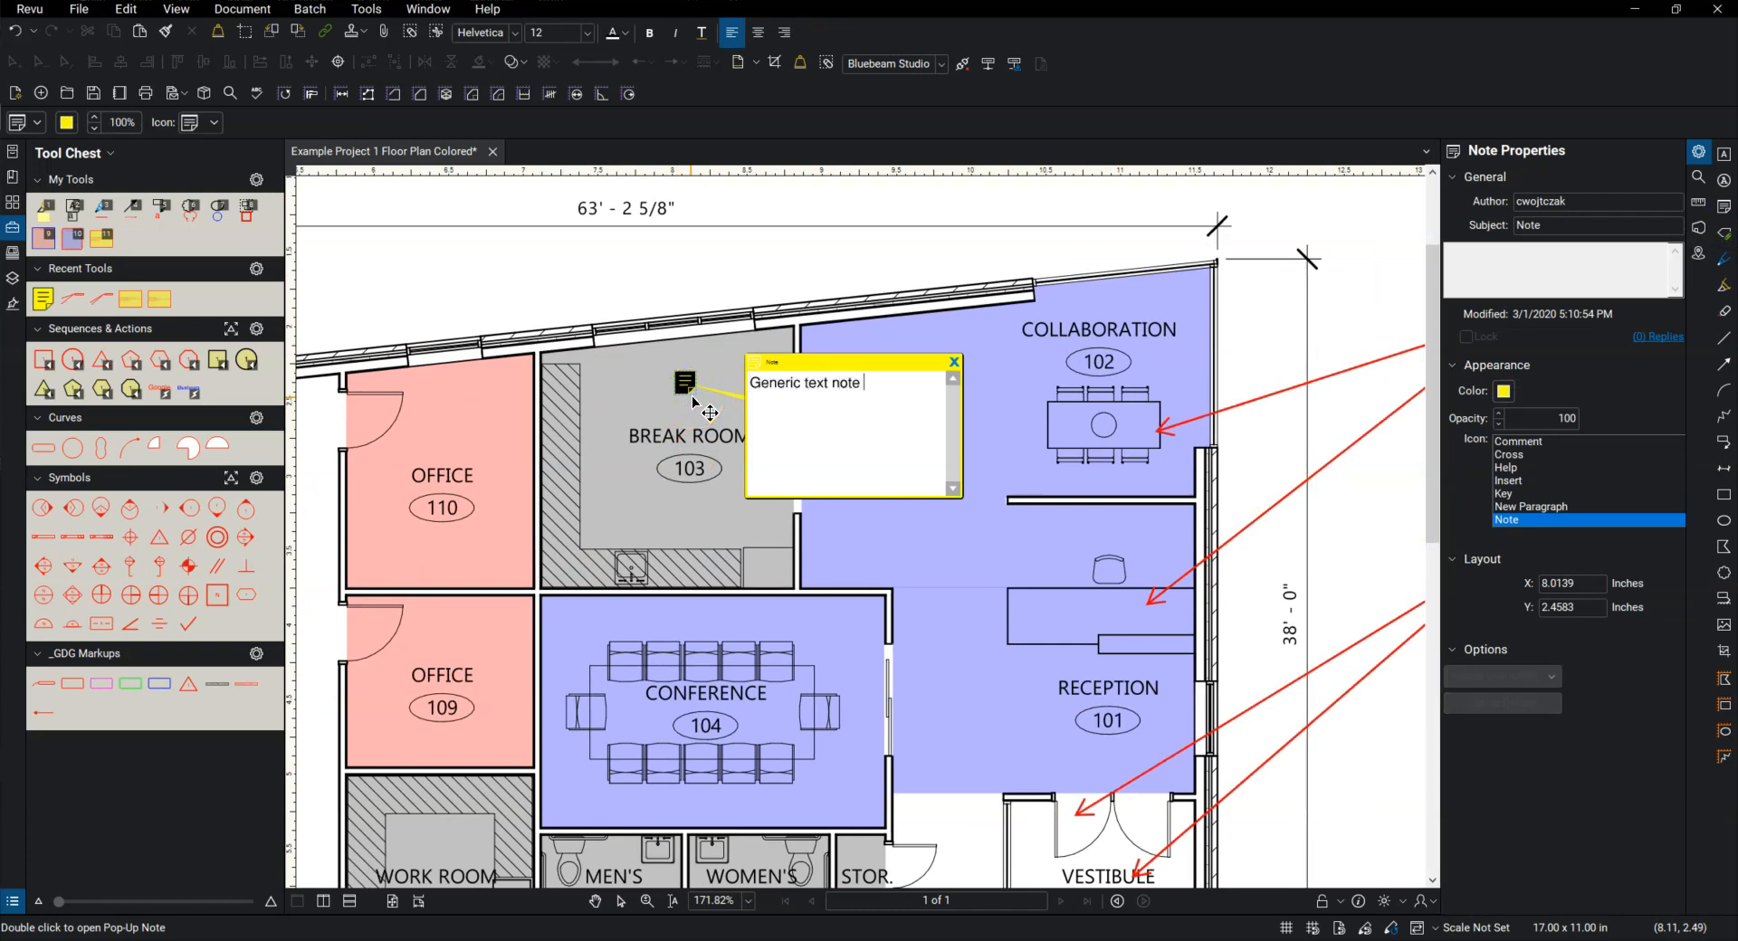
text(e.)
key(Return)
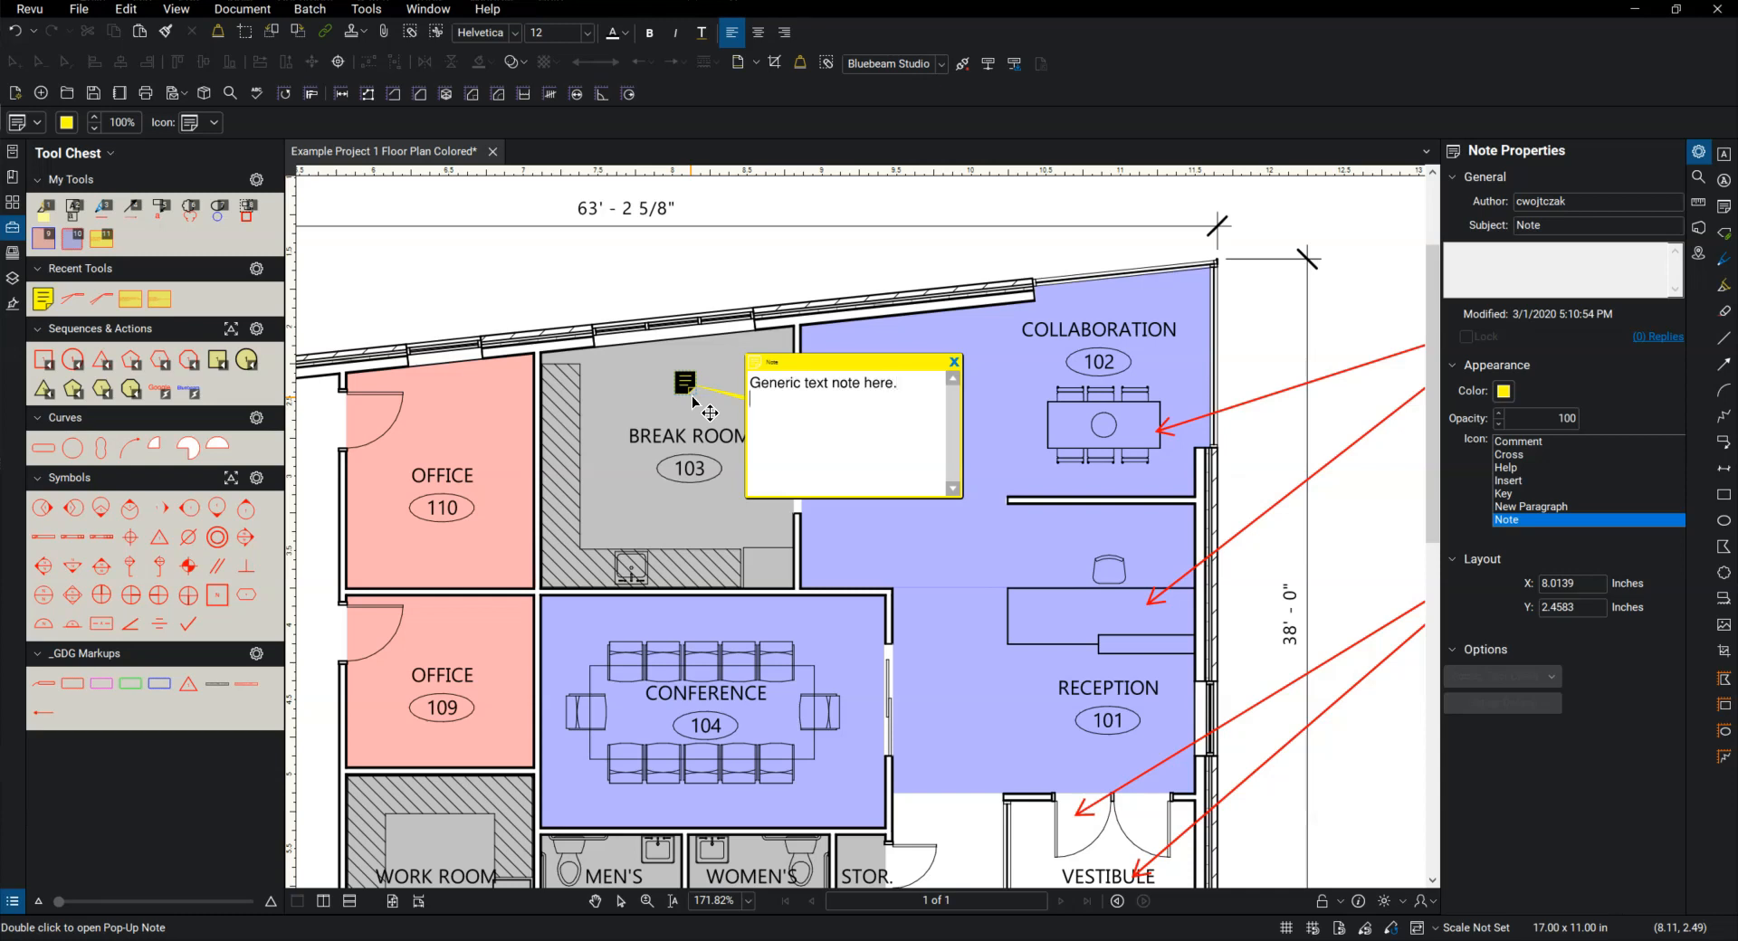
click(770, 258)
click(954, 367)
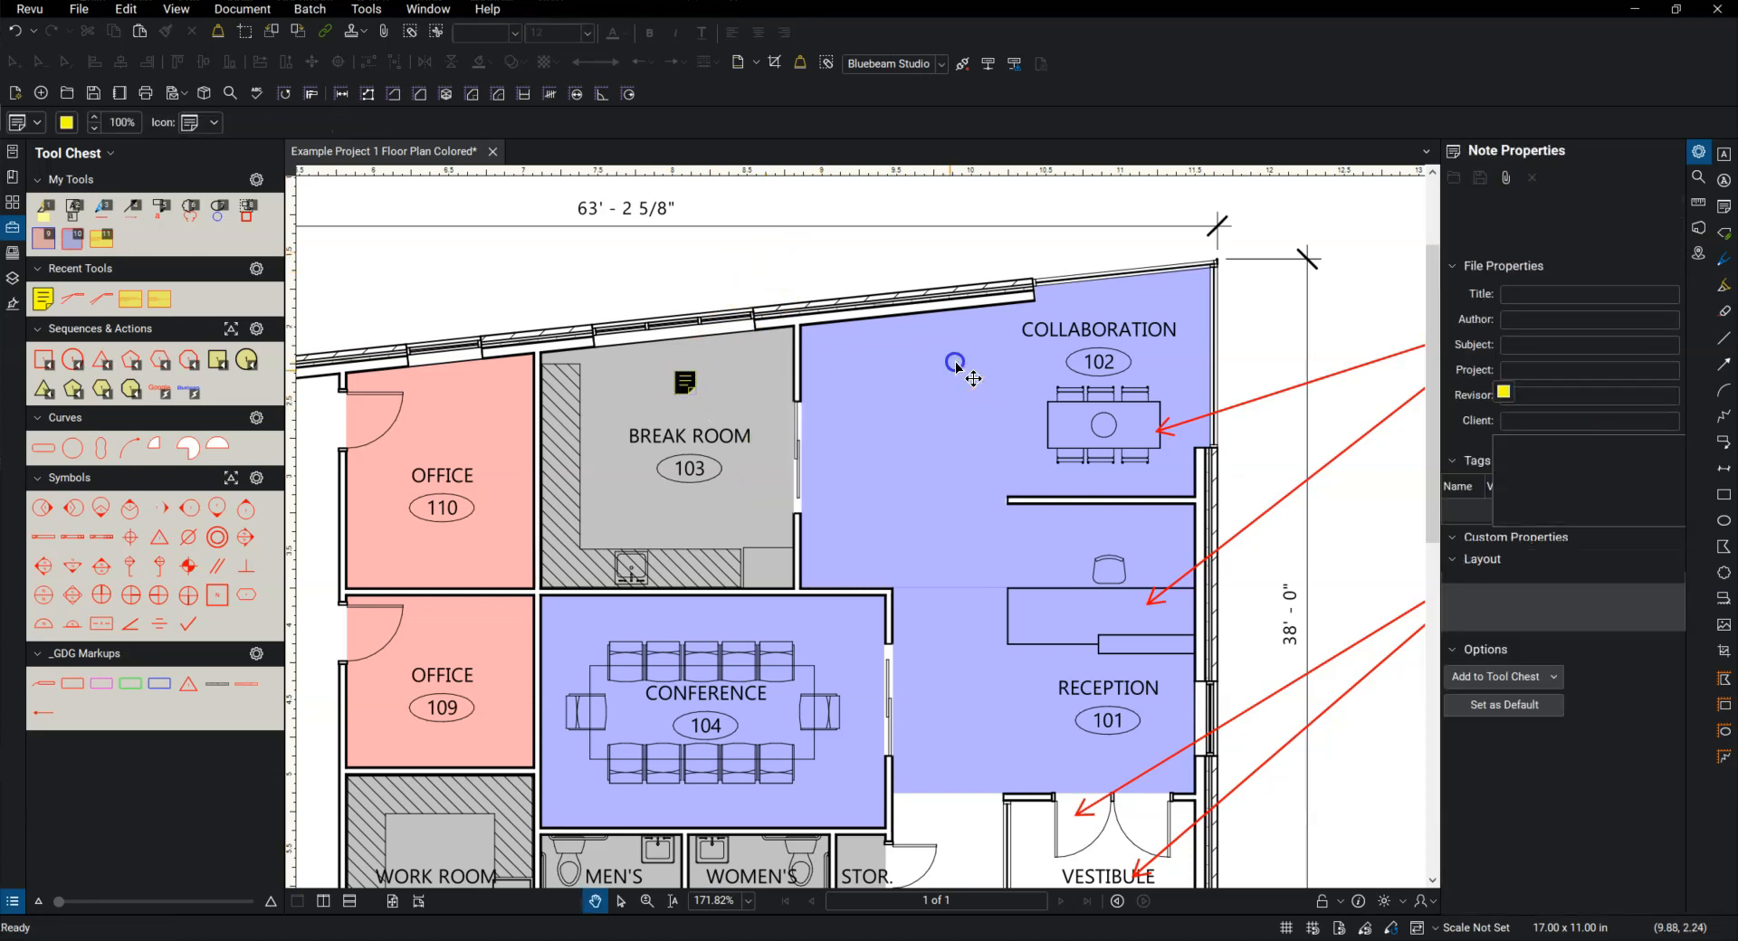
Step: Reopen the Break Room note's pop-up to review its text, and close it again
scroll(686, 435, down, 3)
drag(618, 417, 649, 485)
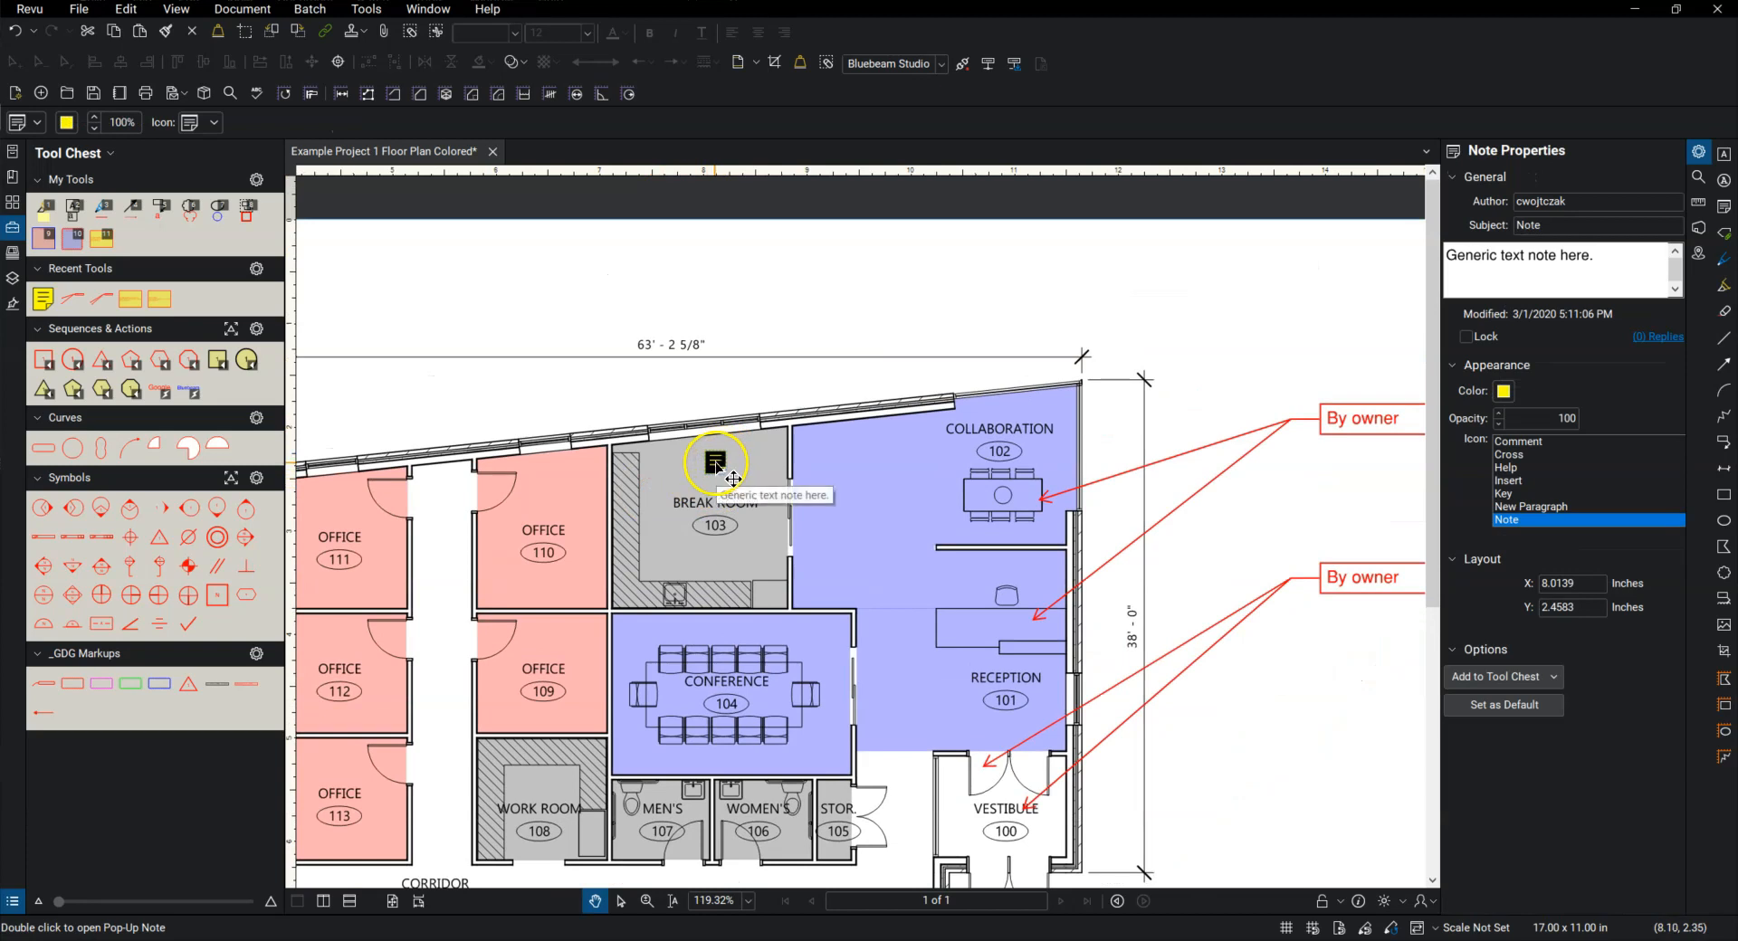
double_click(733, 478)
click(709, 515)
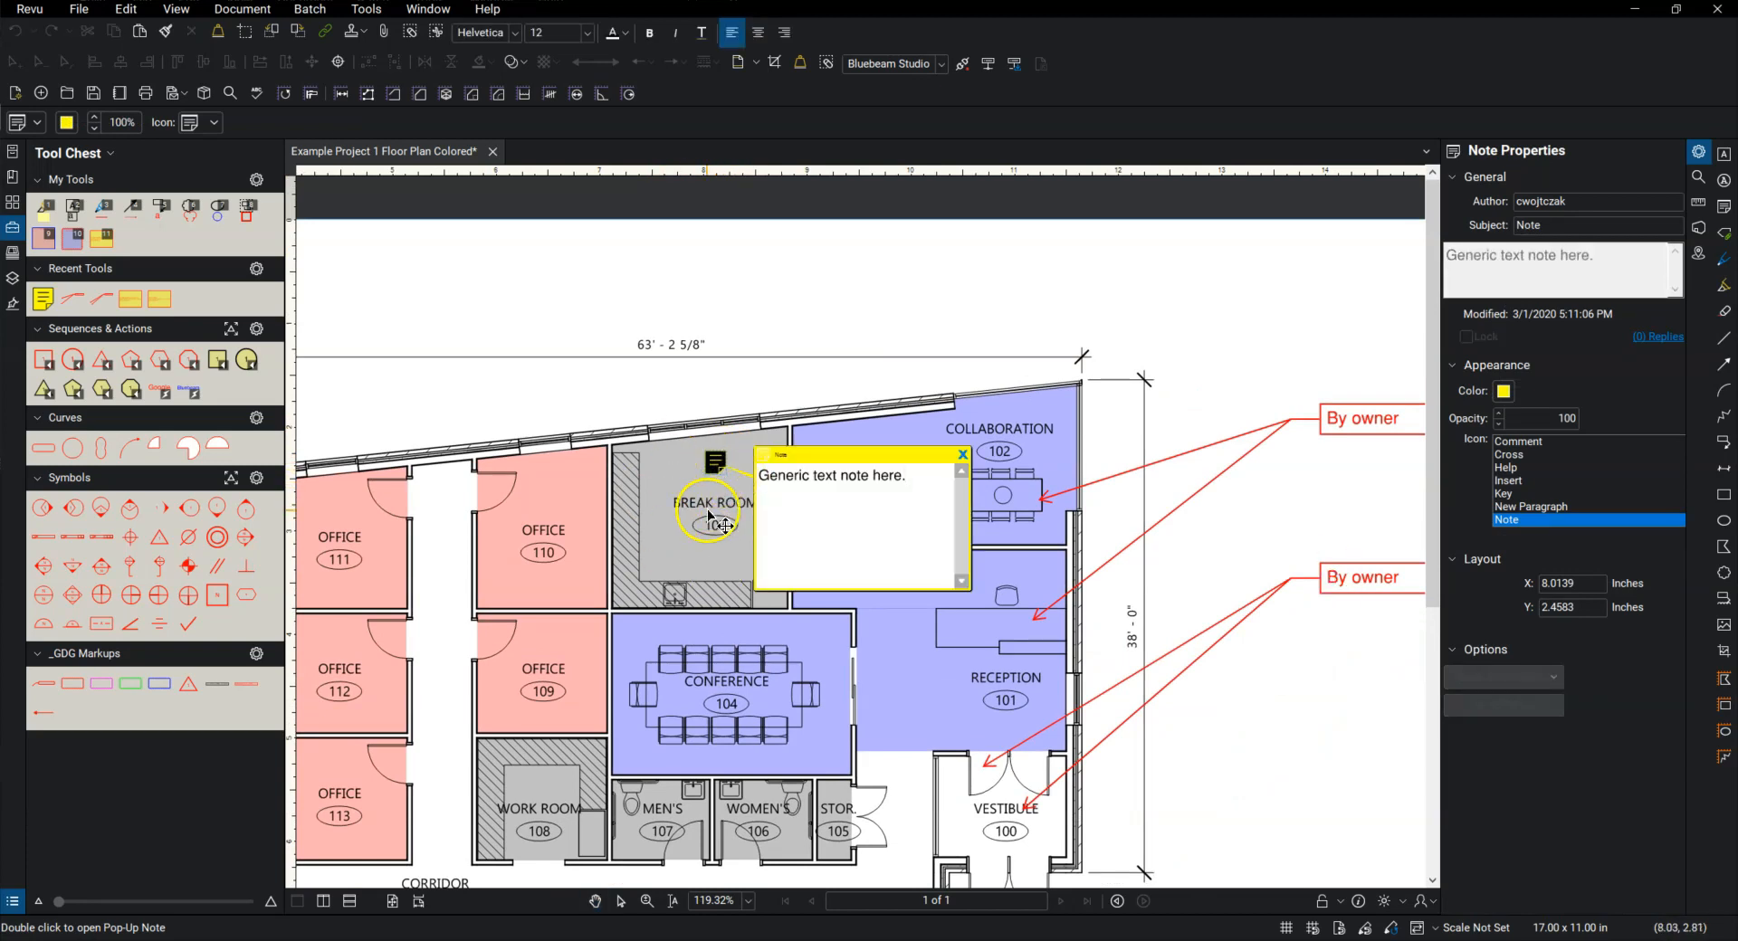
click(776, 344)
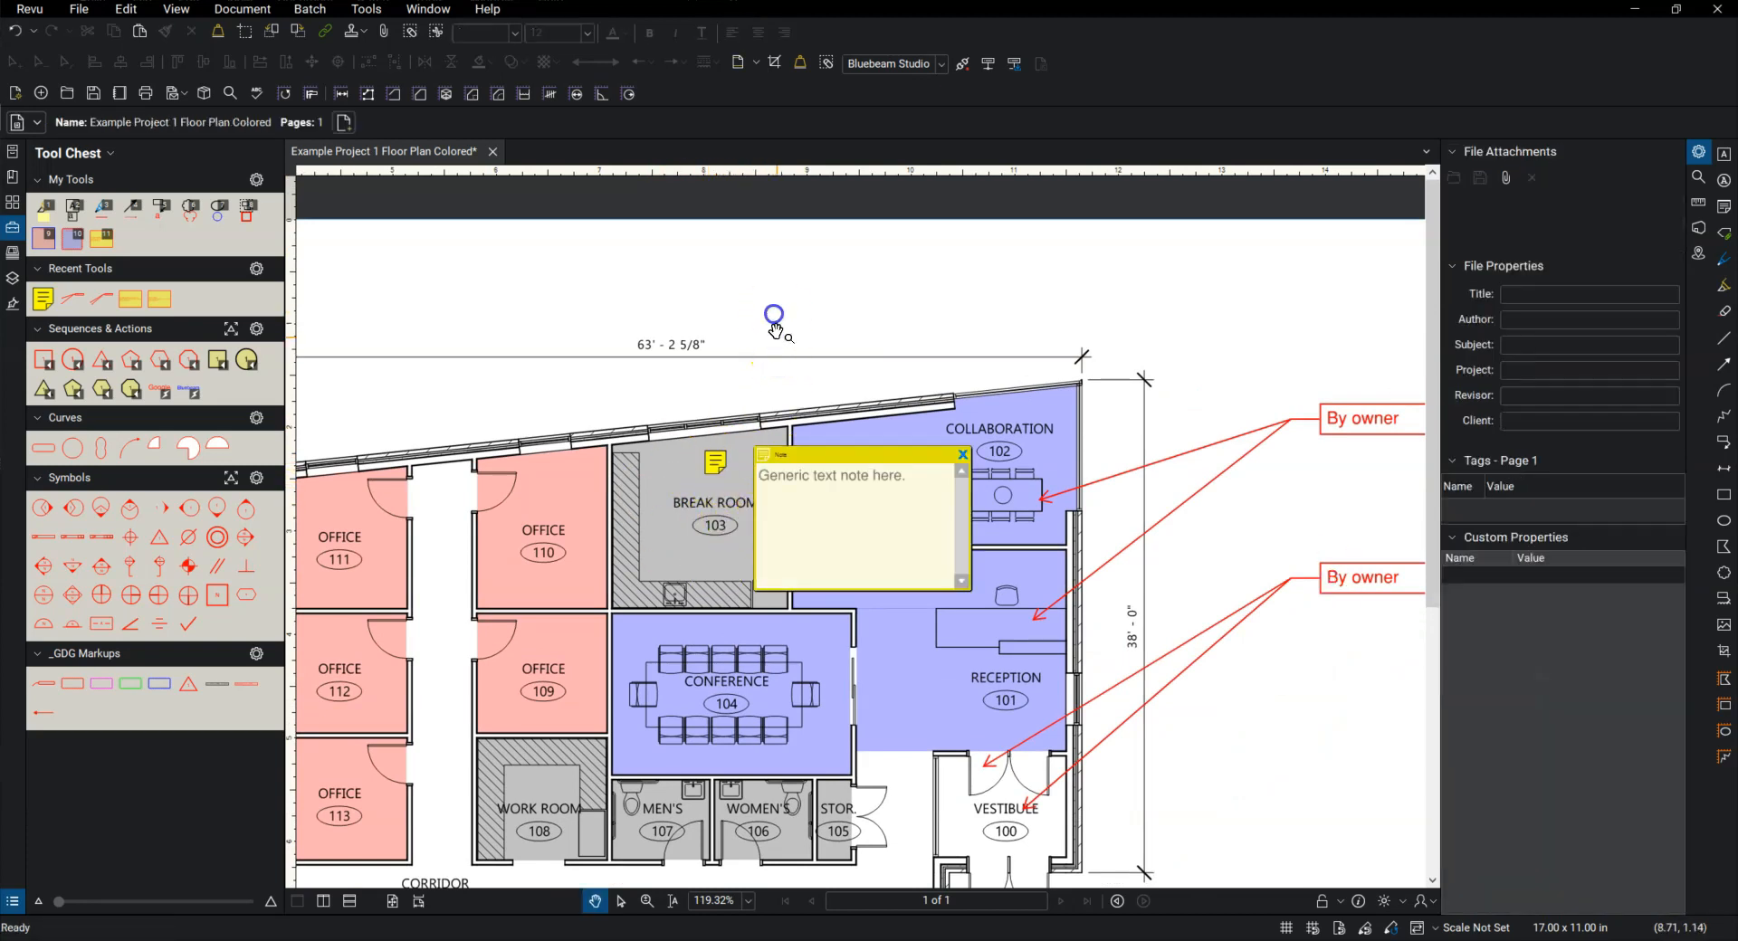
scroll(760, 425, down, 3)
drag(790, 510, 809, 467)
click(990, 404)
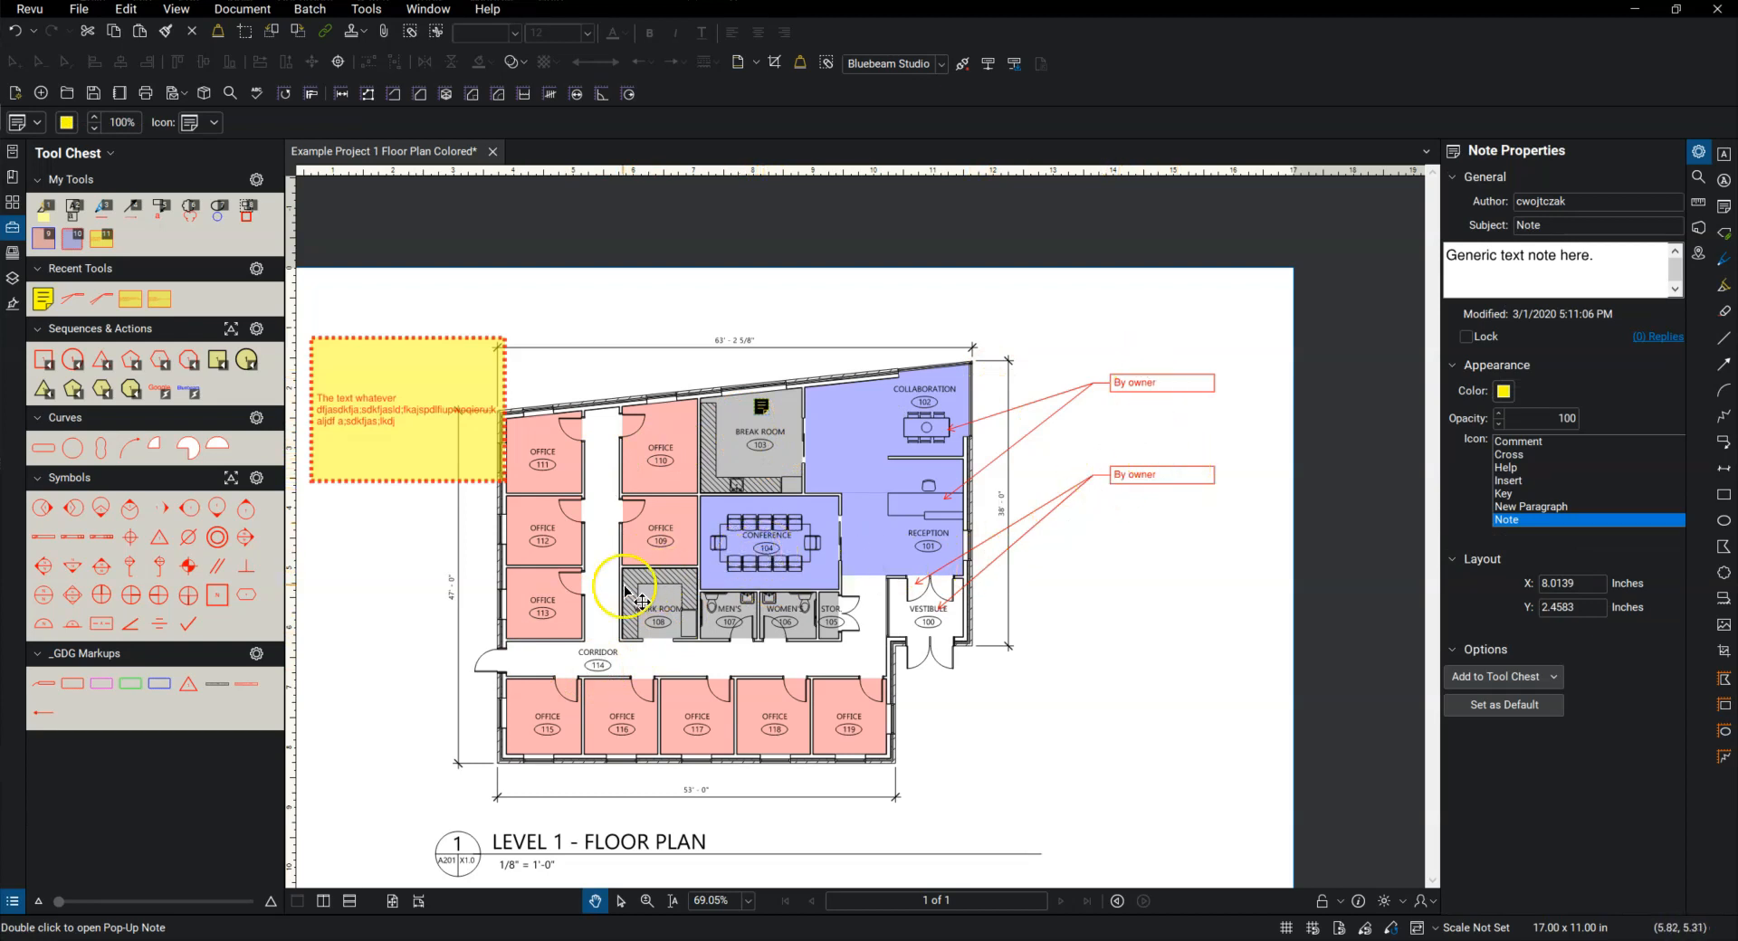
Step: Draw a rectangular cloud in the blank area beside Vestibule 100 and delete it
drag(629, 590, 711, 543)
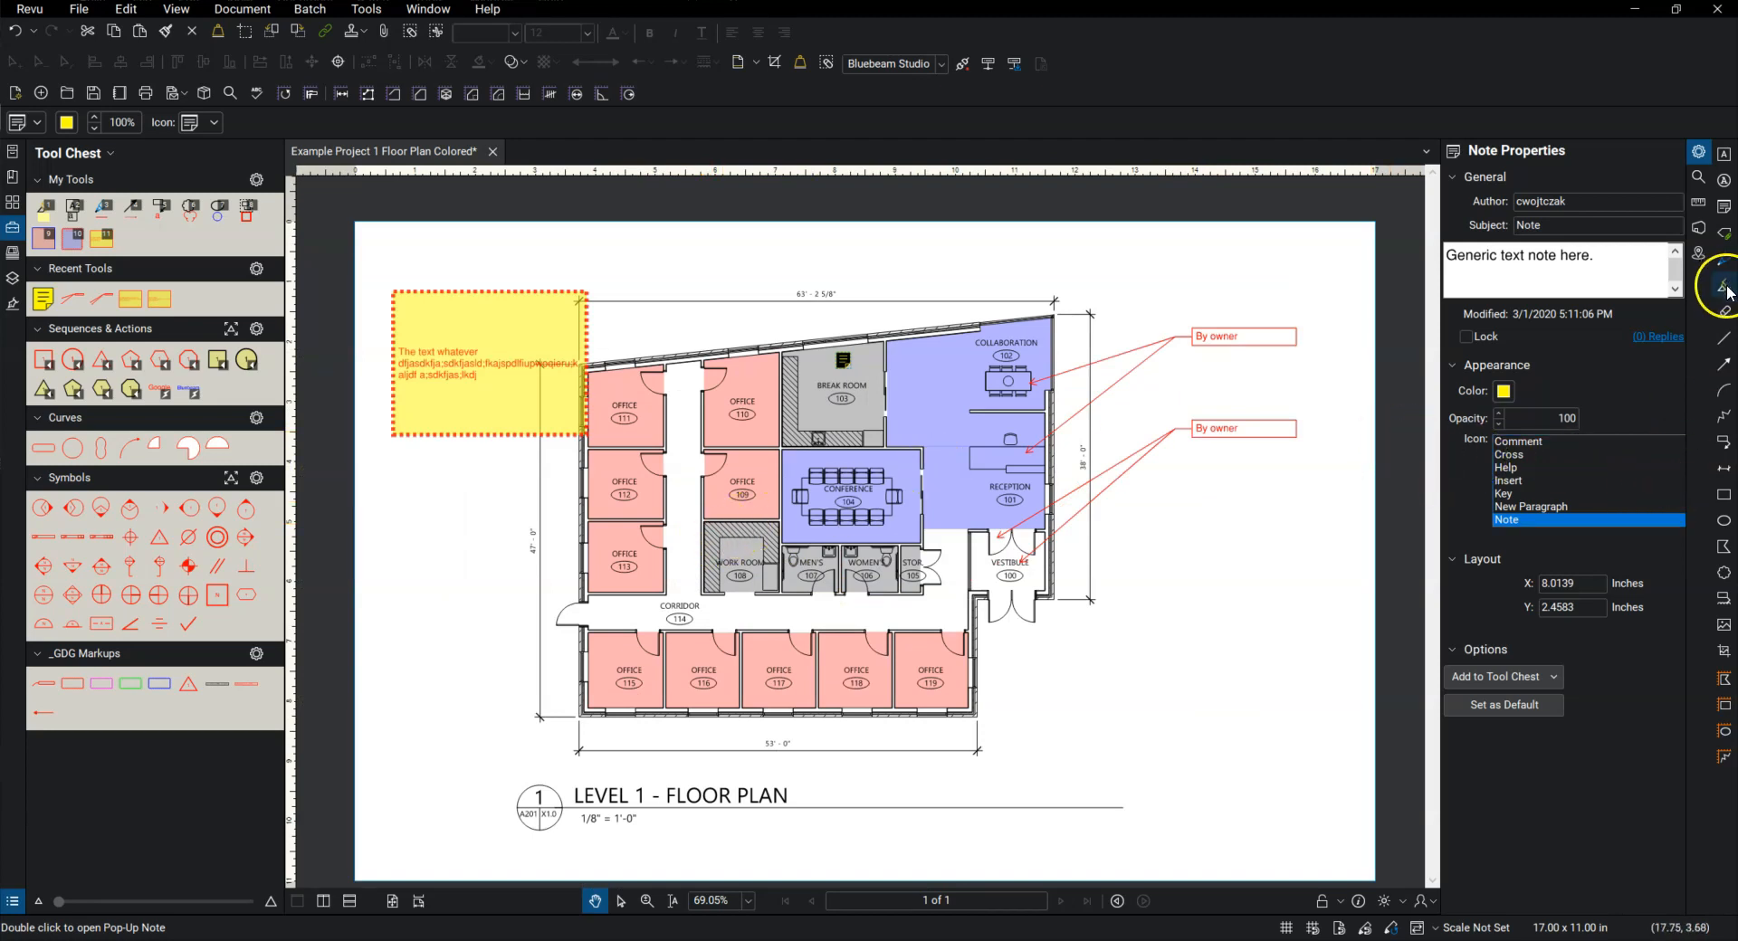
click(1727, 575)
drag(1121, 566, 1252, 641)
click(1214, 639)
scroll(1213, 634, up, 2)
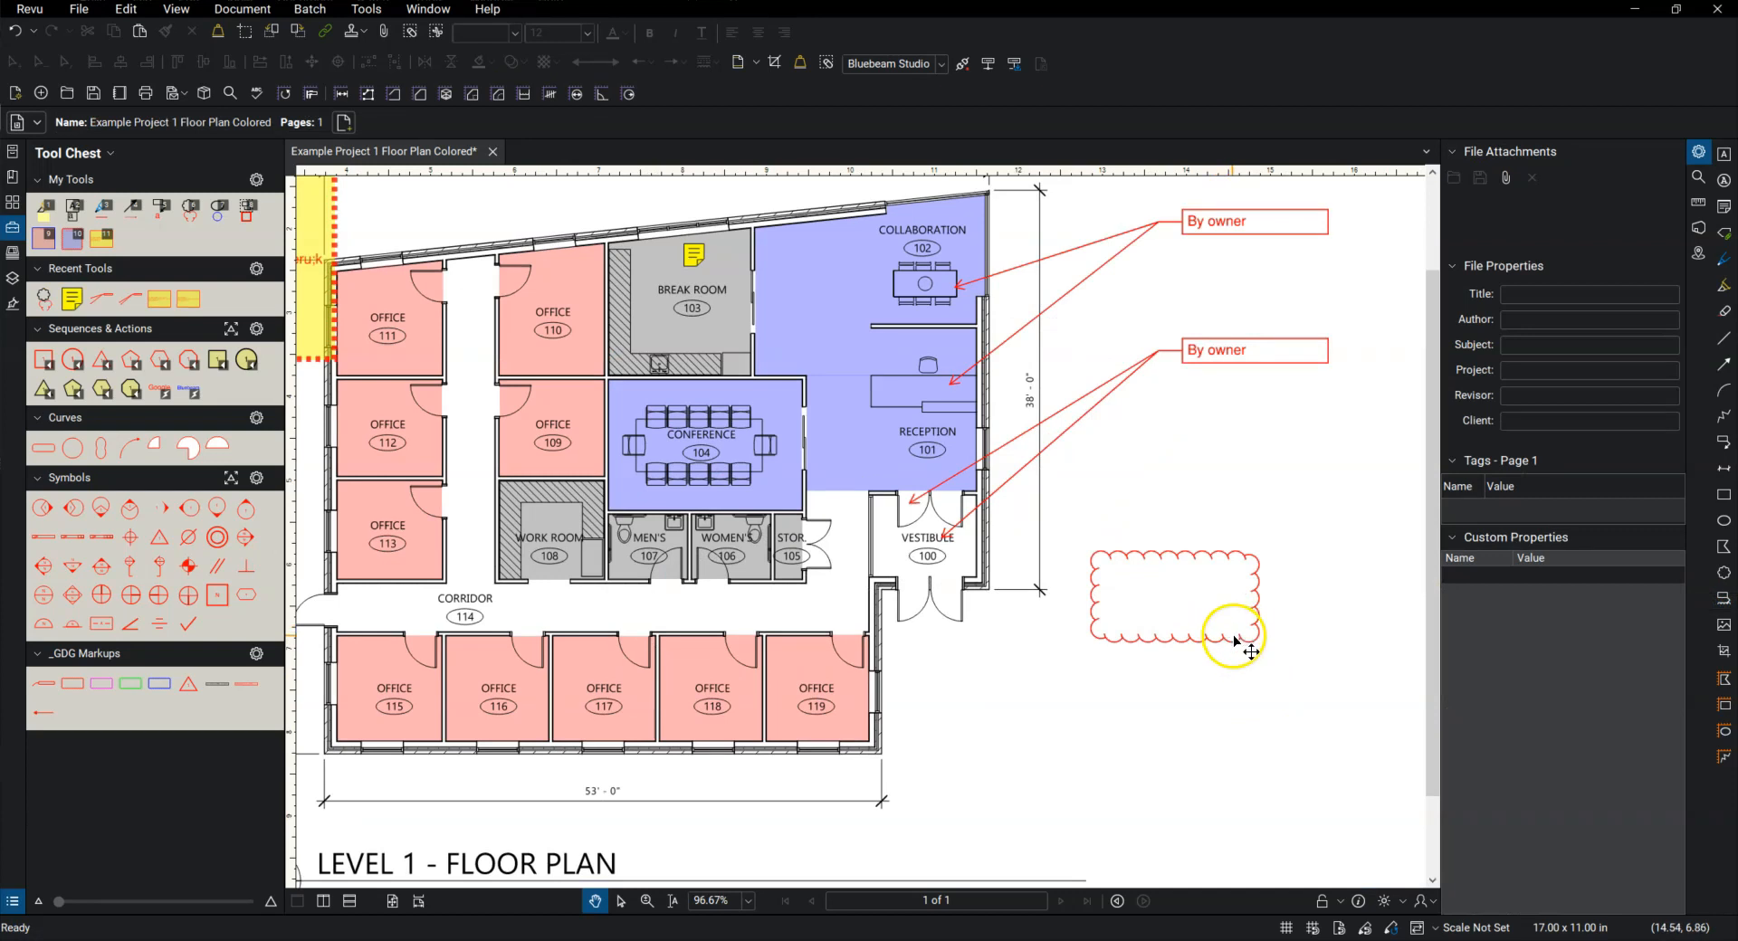
click(1231, 641)
key(Delete)
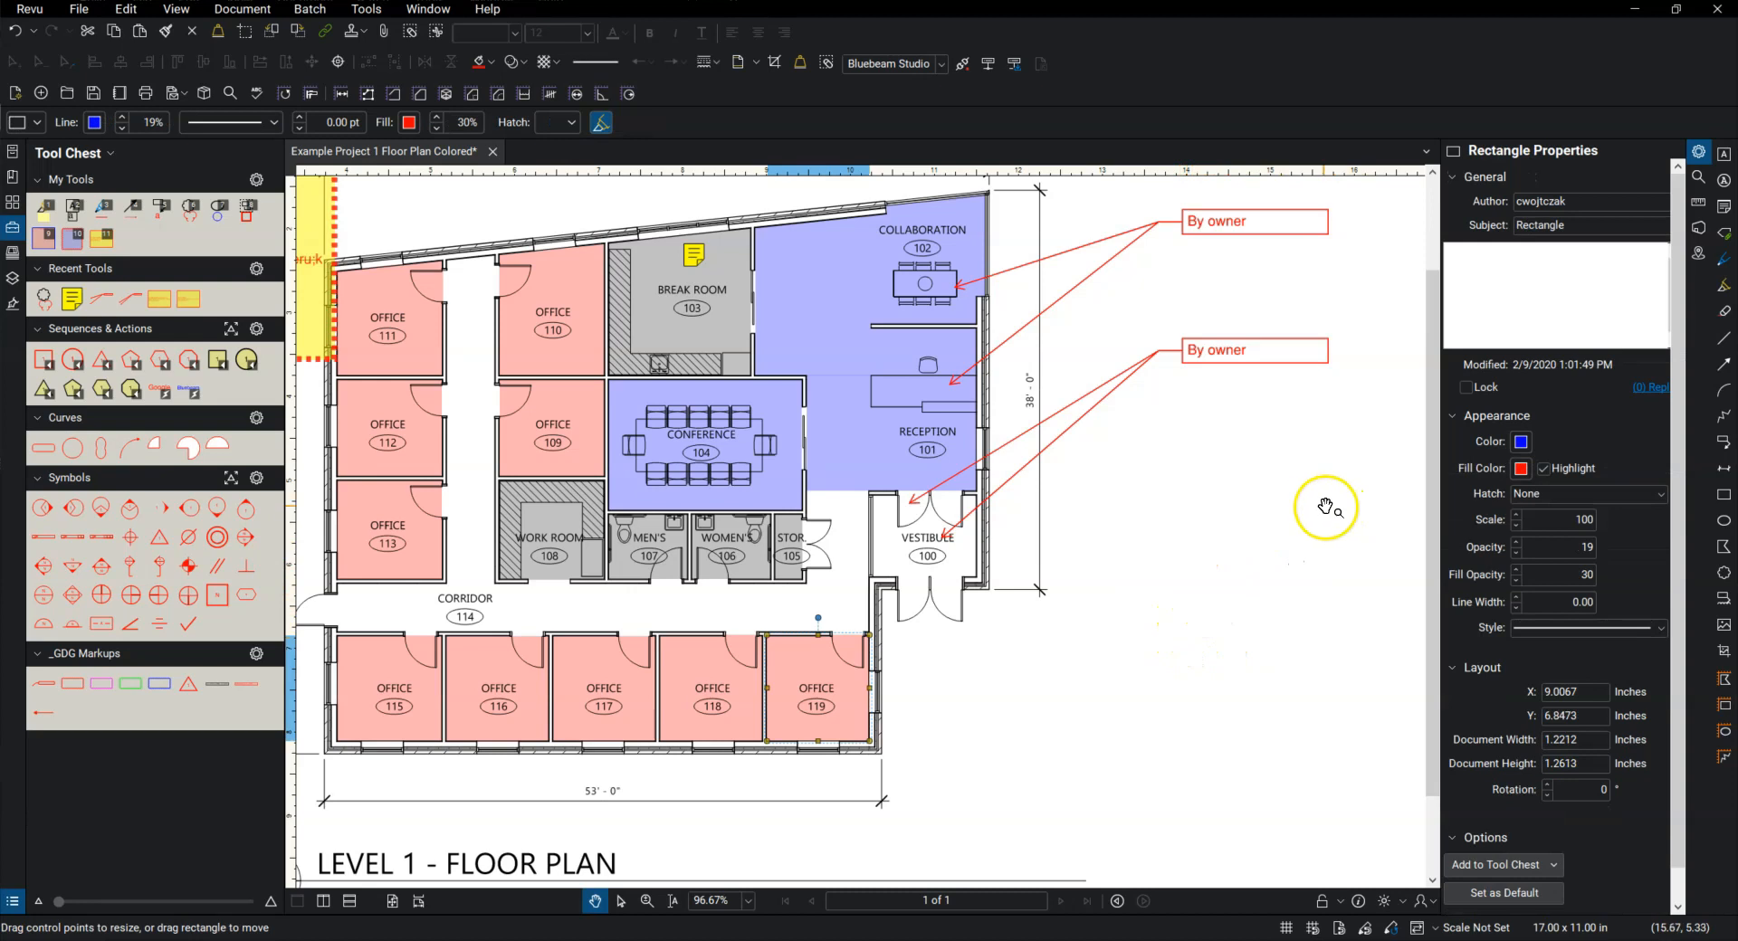
Step: Scribble a yellow 12 pt freehand highlight in the blank area beside Vestibule 100
click(1724, 285)
mouse_move(1125, 547)
mouse_down()
mouse_move(1238, 568)
mouse_move(1176, 601)
mouse_move(1210, 543)
mouse_up()
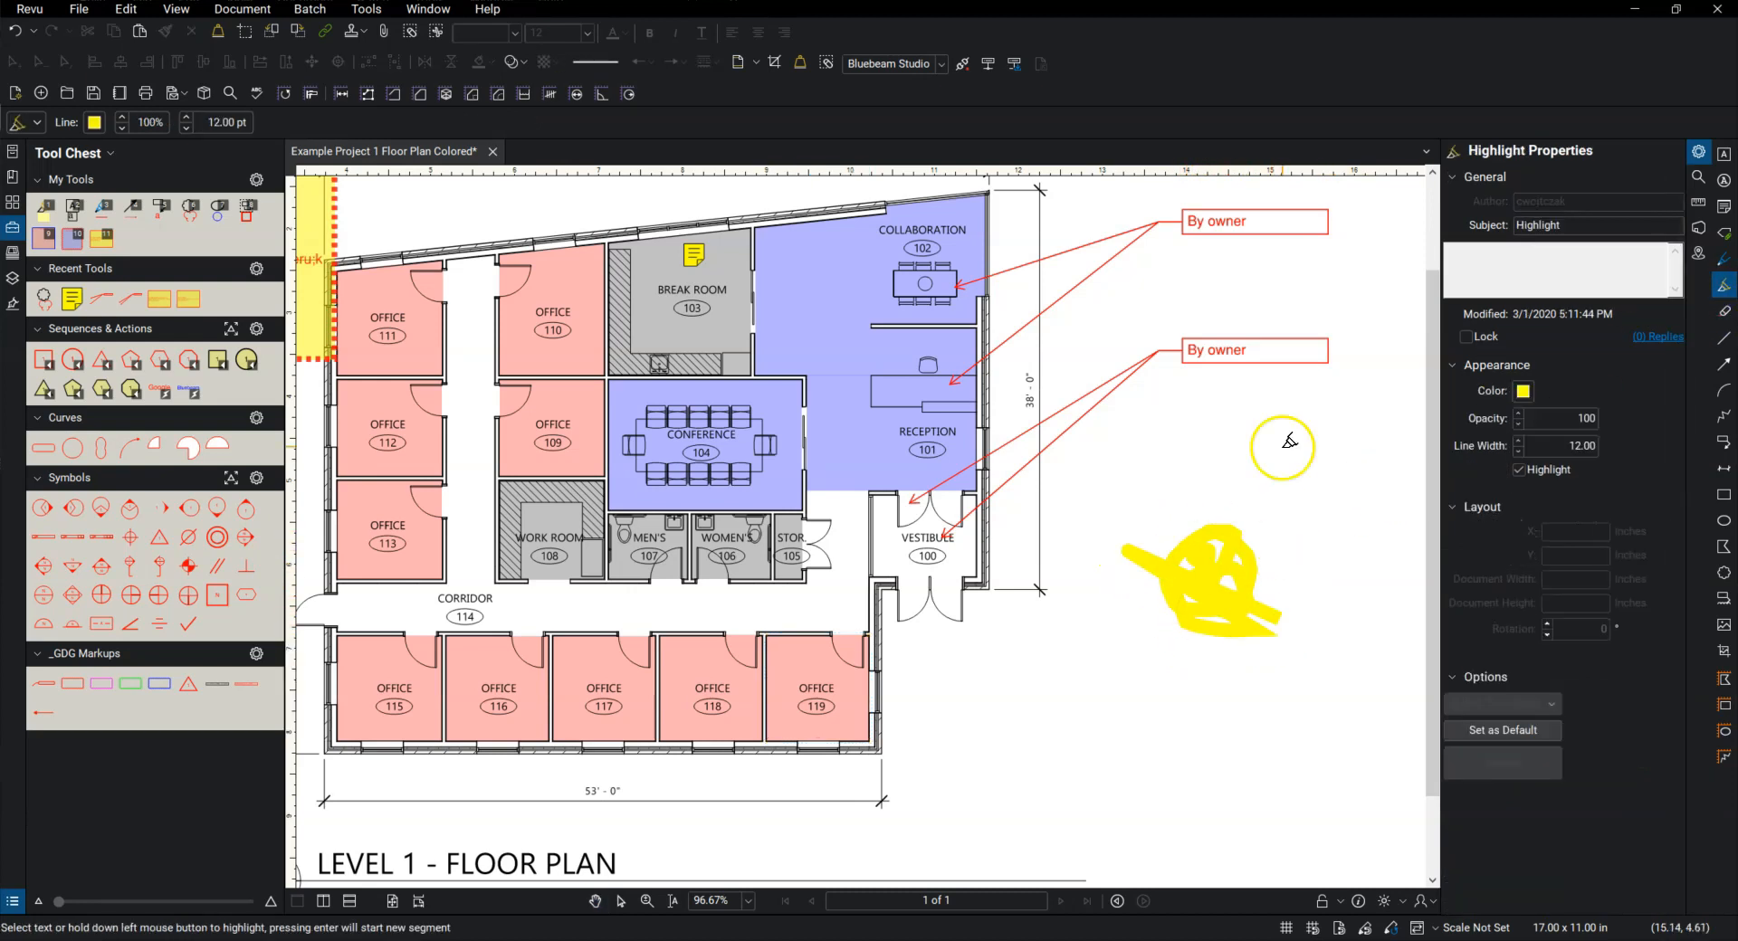
Step: Highlight the end of the Office 109 label and the word "VESTIBULE" in the Vestibule 100 label
drag(900, 425, 942, 423)
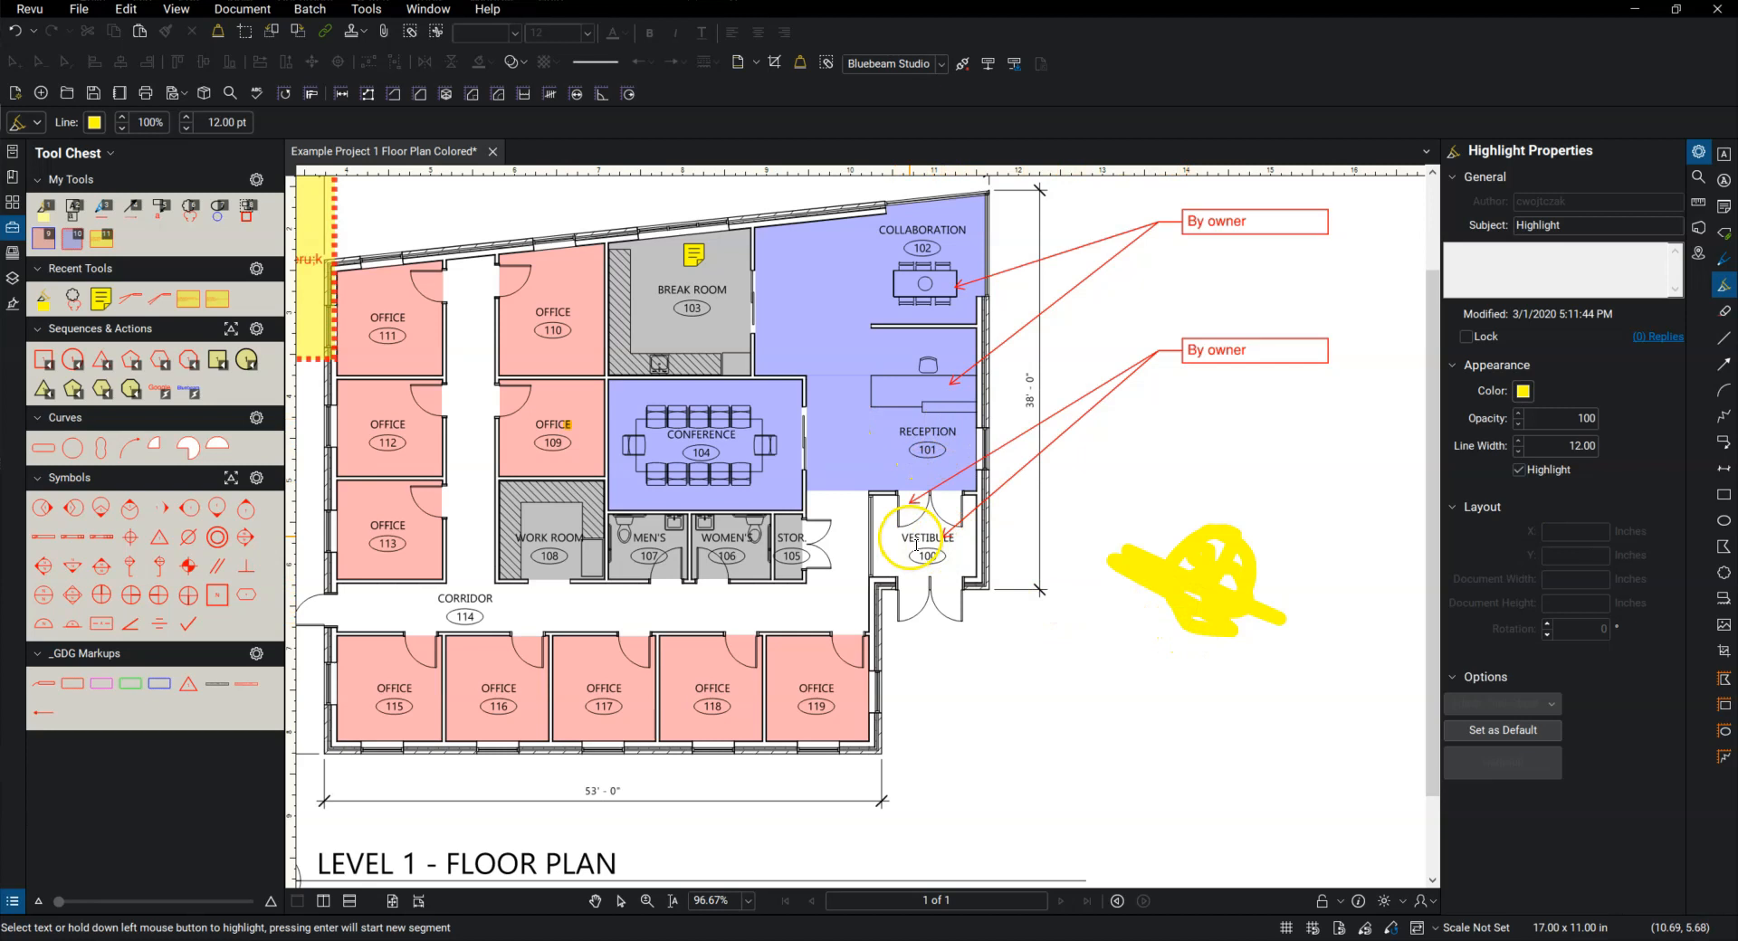
drag(902, 526, 947, 528)
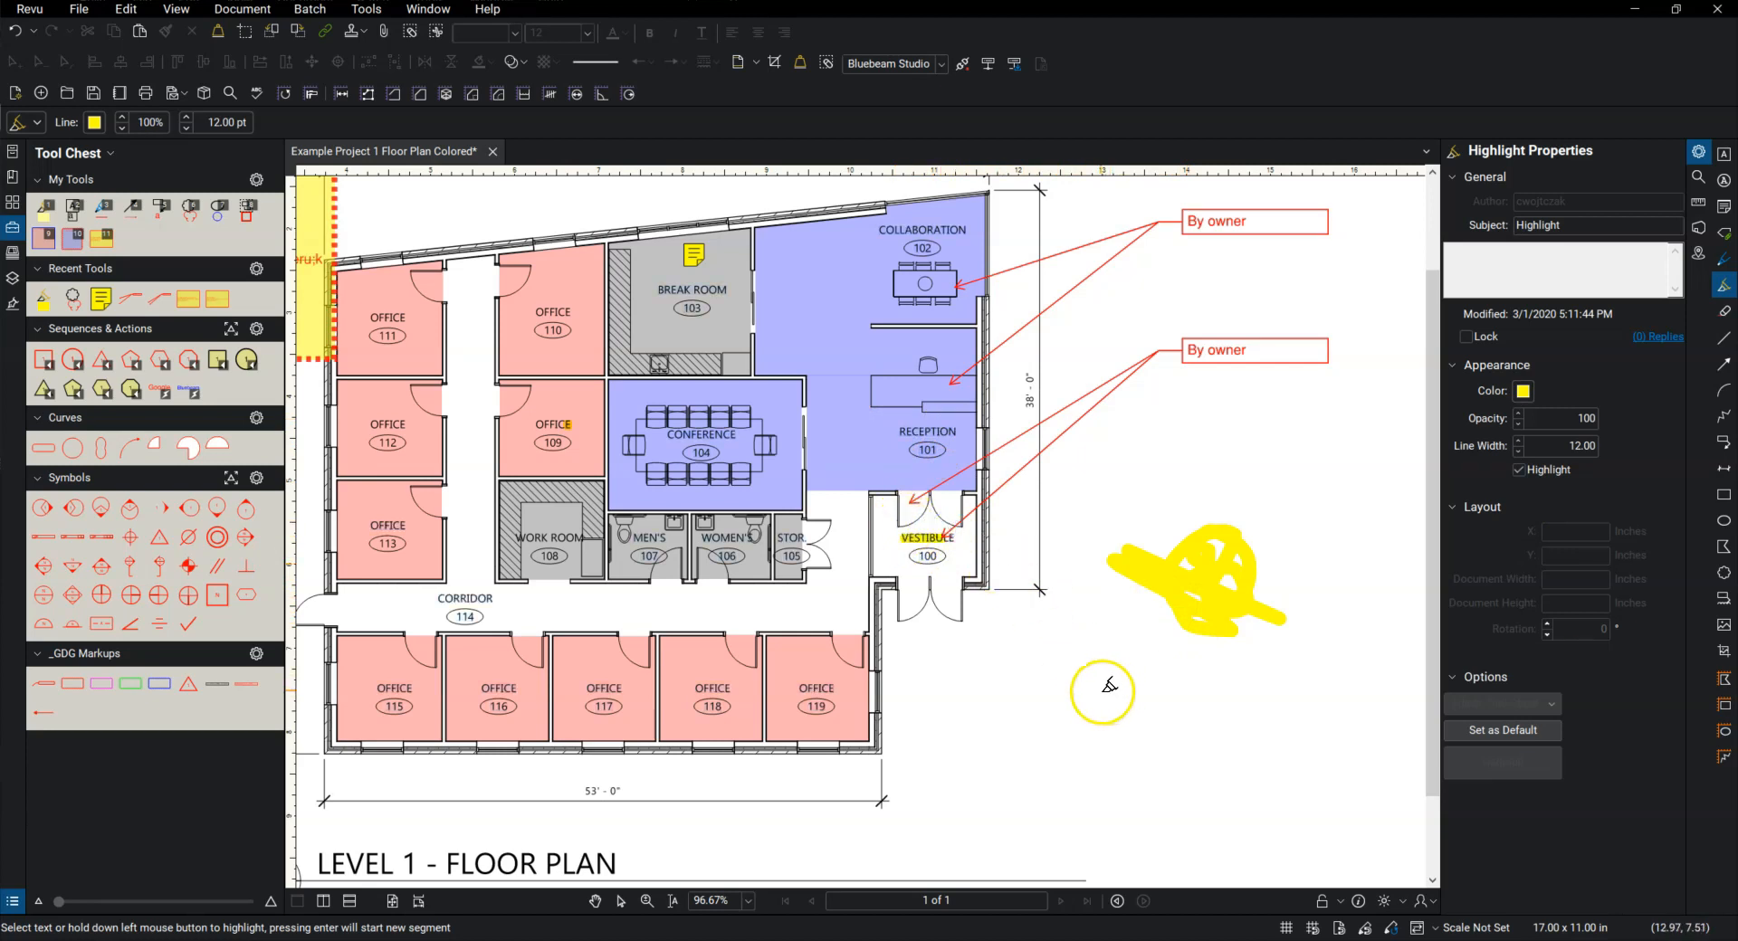
key(Escape)
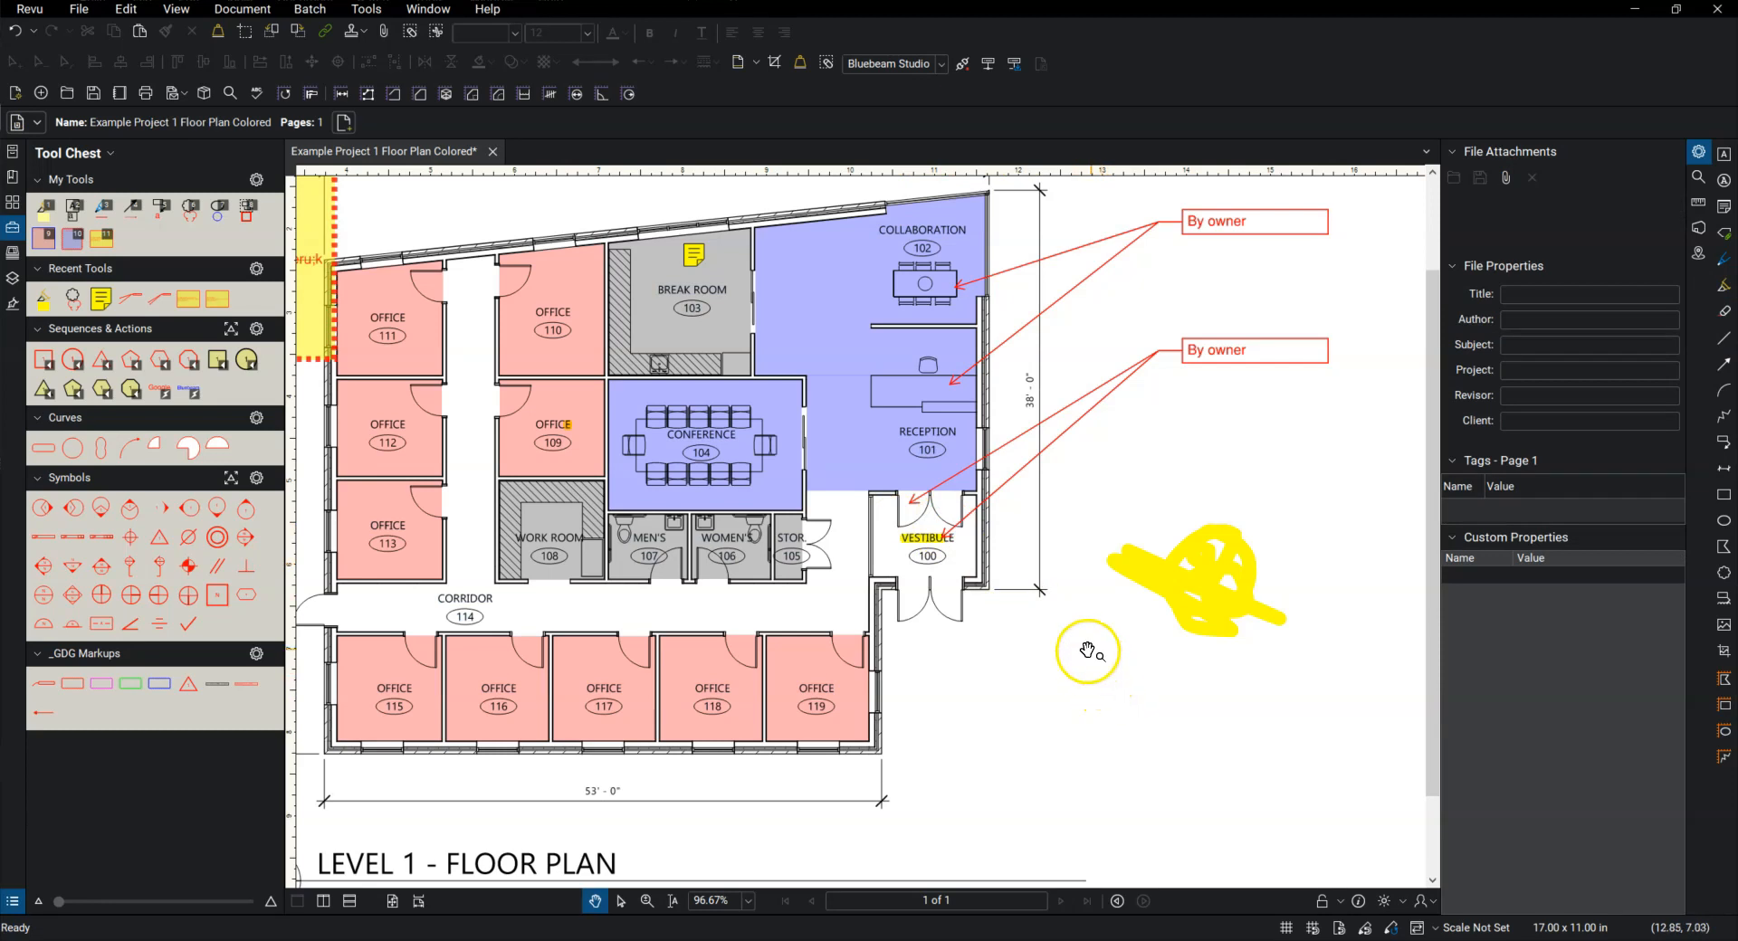
scroll(1059, 634, down, 2)
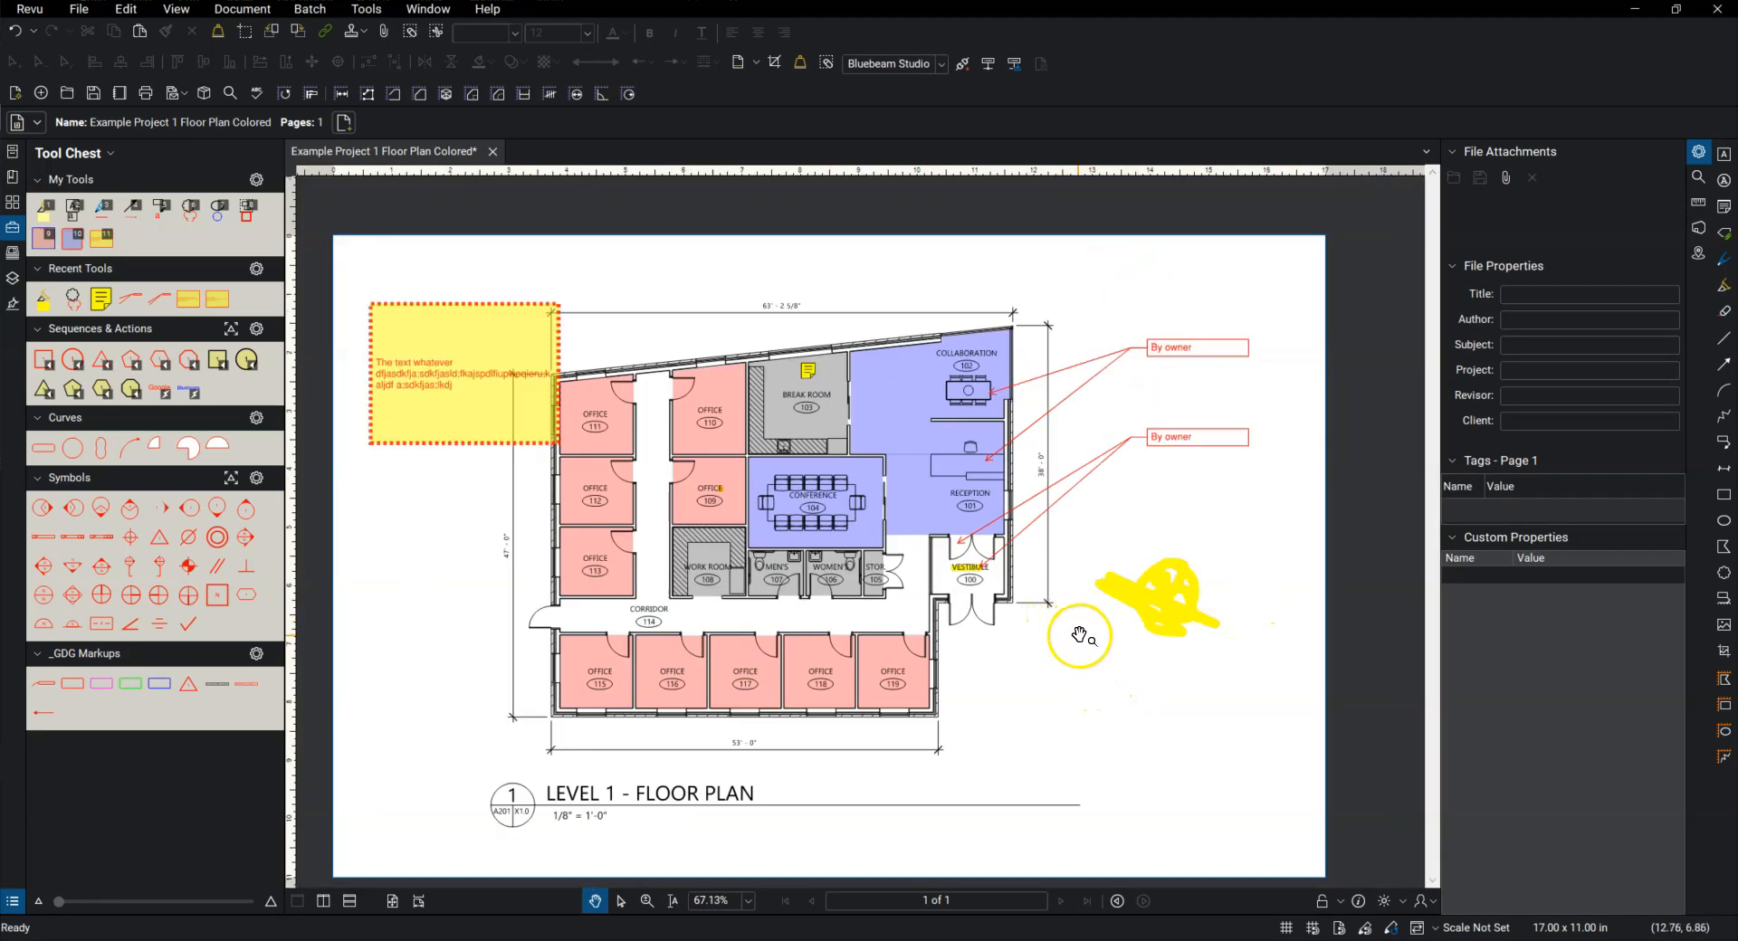